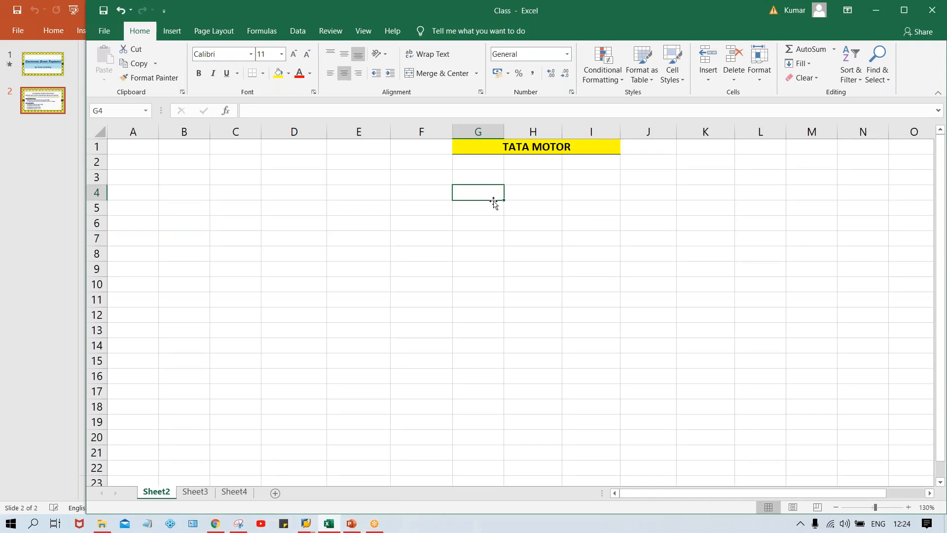
- List the customers A through H down column G, in cells G5 to G12
{"action": "left_click", "coordinate": [494, 203]}
{"action": "type", "text": "A"}
{"action": "key", "text": "Return"}
{"action": "type", "text": "B"}
{"action": "key", "text": "Return"}
{"action": "type", "text": "C"}
{"action": "key", "text": "Return"}
{"action": "type", "text": "D"}
{"action": "key", "text": "Return"}
{"action": "type", "text": "E"}
{"action": "key", "text": "Return"}
{"action": "type", "text": "F"}
{"action": "key", "text": "Return"}
{"action": "type", "text": "G"}
{"action": "key", "text": "Return"}
{"action": "type", "text": "H"}
{"action": "key", "text": "Return"}
- Add the heading CUST. in G4 above the customer list and make it bold
{"action": "key", "text": "Up"}
{"action": "key", "text": "Up"}
{"action": "key", "text": "Up"}
{"action": "key", "text": "Up"}
{"action": "key", "text": "Up"}
{"action": "key", "text": "Up"}
{"action": "key", "text": "Up"}
{"action": "key", "text": "Up"}
{"action": "key", "text": "Up"}
{"action": "type", "text": "CU"}
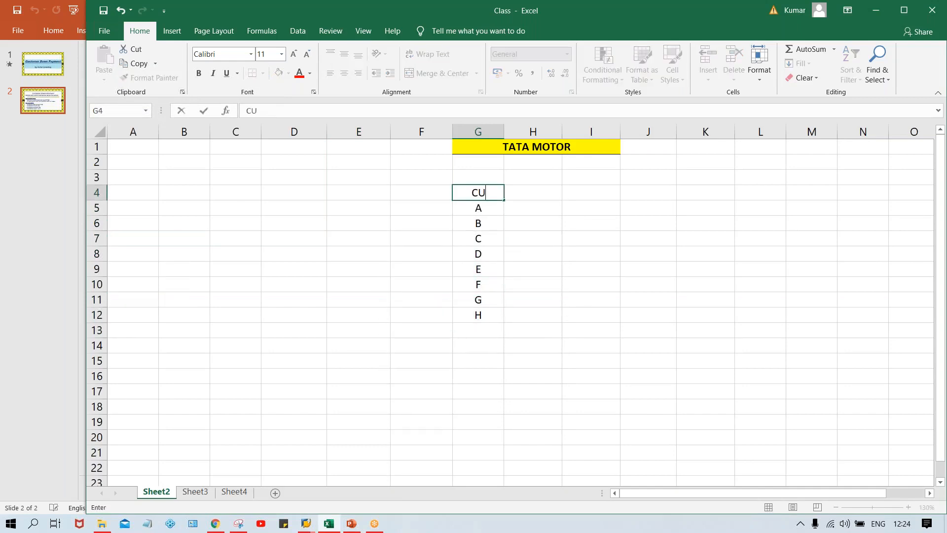
{"action": "type", "text": "ST."}
{"action": "key", "text": "Return"}
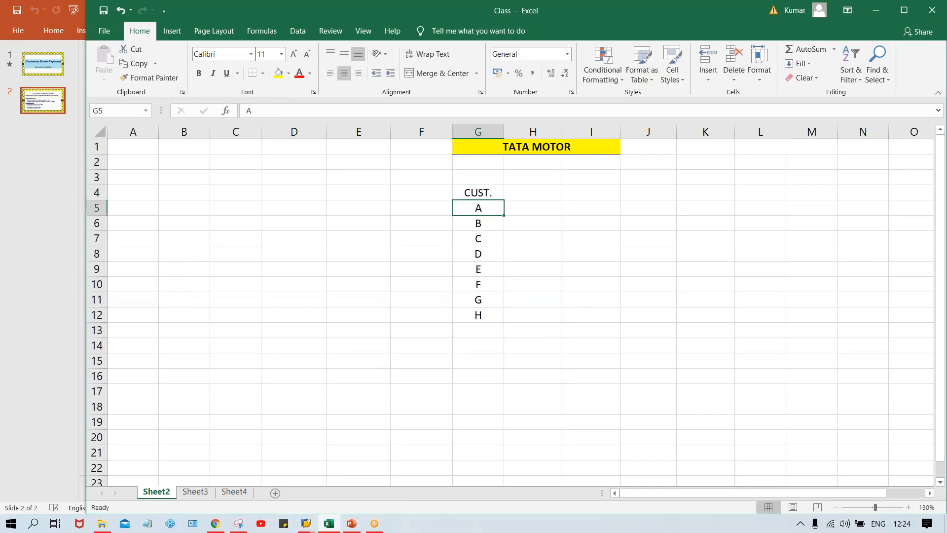
{"action": "left_click", "coordinate": [478, 193]}
{"action": "key", "text": "ctrl+b"}
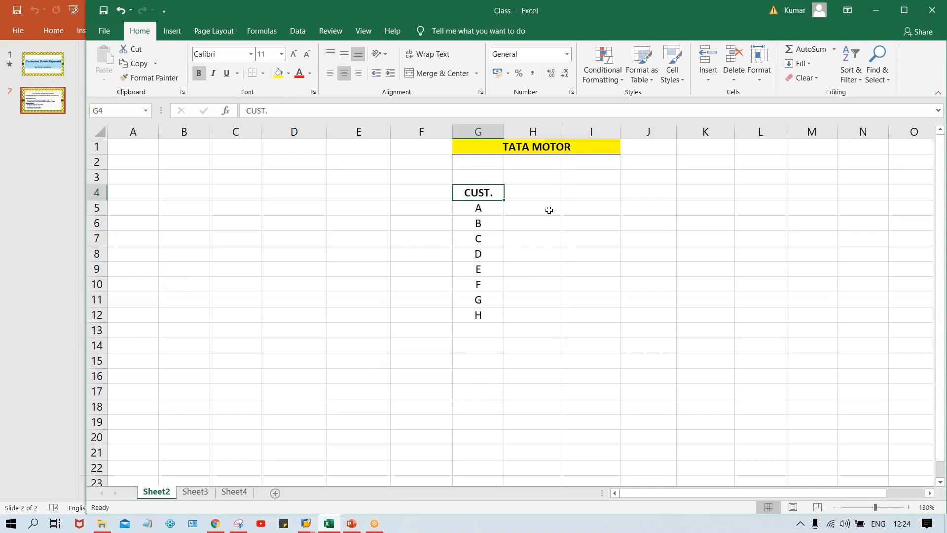
- Add the heading AMT. in H4 beside the customer heading and make it bold
{"action": "left_click", "coordinate": [547, 210]}
{"action": "left_click", "coordinate": [517, 188]}
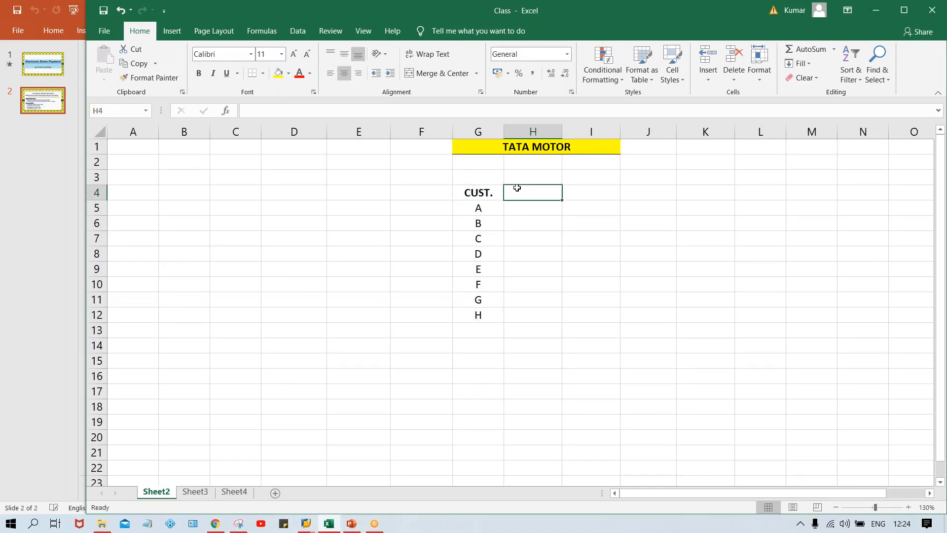
{"action": "type", "text": "AMT."}
{"action": "key", "text": "Return"}
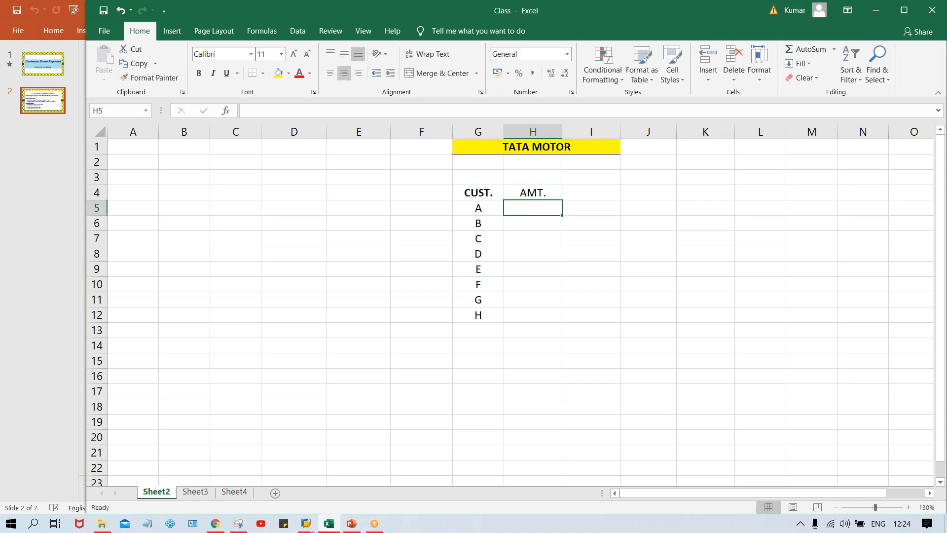
{"action": "key", "text": "Up"}
{"action": "key", "text": "ctrl+b"}
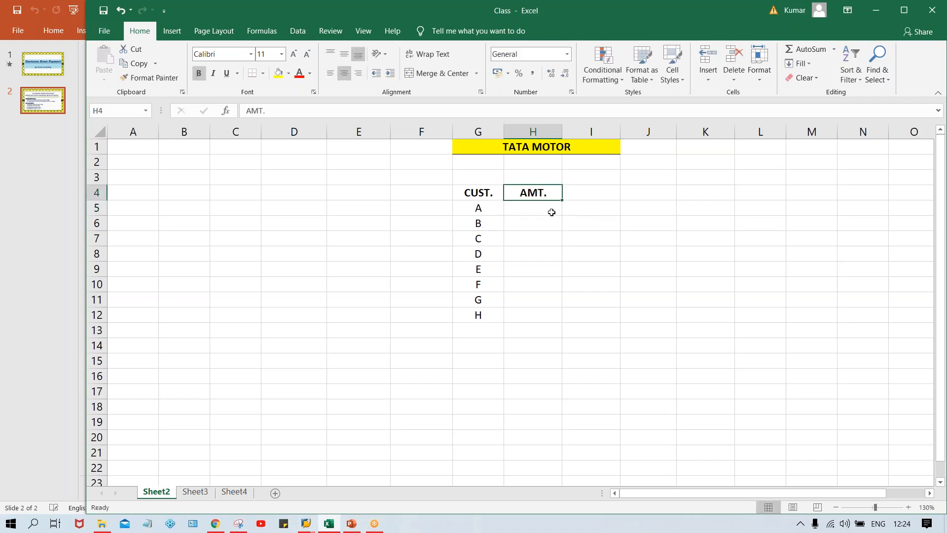
- Enter the amounts 1000, 5000, 4000, 6000, 3000, 5500, 3500 and 4000 for customers A to H in H5 to H12
{"action": "left_click", "coordinate": [540, 210]}
{"action": "type", "text": "1000"}
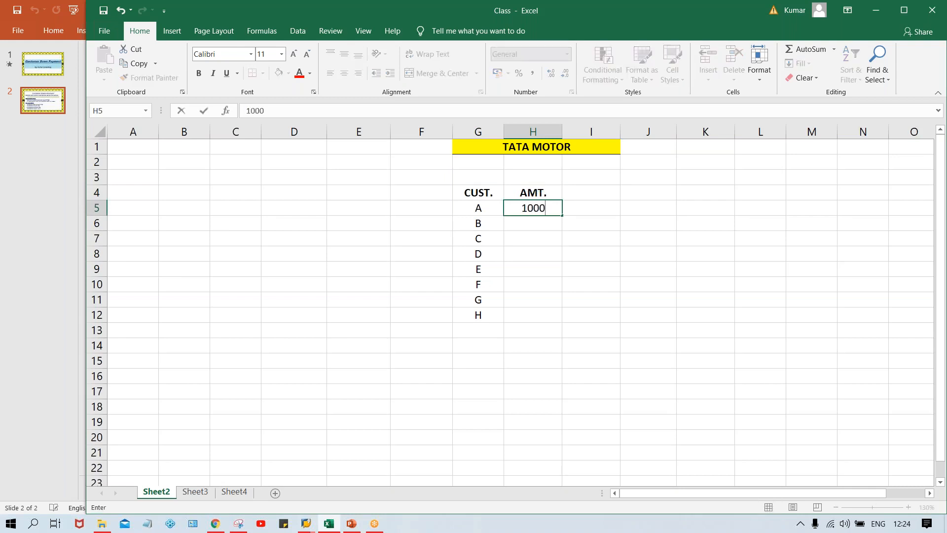
{"action": "key", "text": "Return"}
{"action": "type", "text": "5000"}
{"action": "key", "text": "Return"}
{"action": "type", "text": "4000"}
{"action": "key", "text": "Return"}
{"action": "type", "text": "6000"}
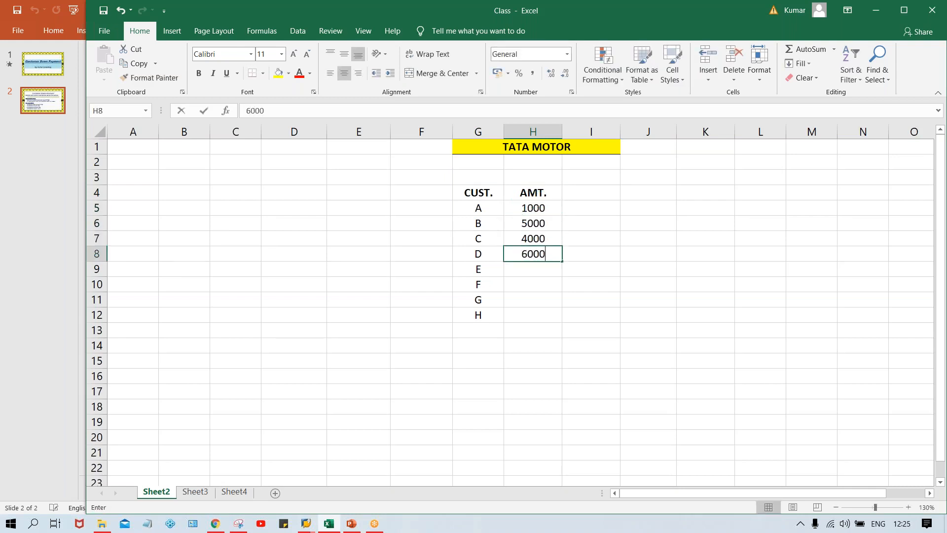
{"action": "key", "text": "Return"}
{"action": "type", "text": "3000"}
{"action": "key", "text": "Return"}
{"action": "type", "text": "5500"}
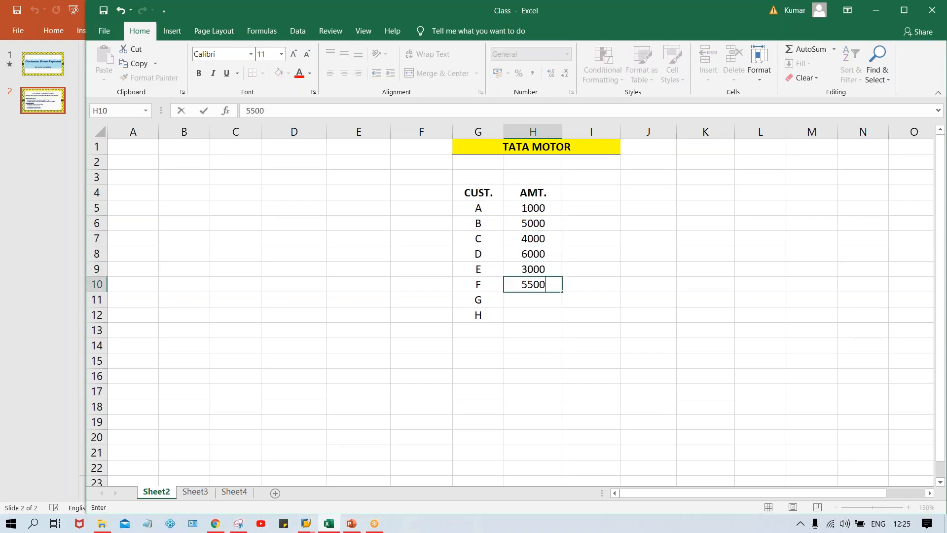
{"action": "key", "text": "Return"}
{"action": "type", "text": "3500"}
{"action": "key", "text": "Return"}
{"action": "type", "text": "4000"}
{"action": "key", "text": "Return"}
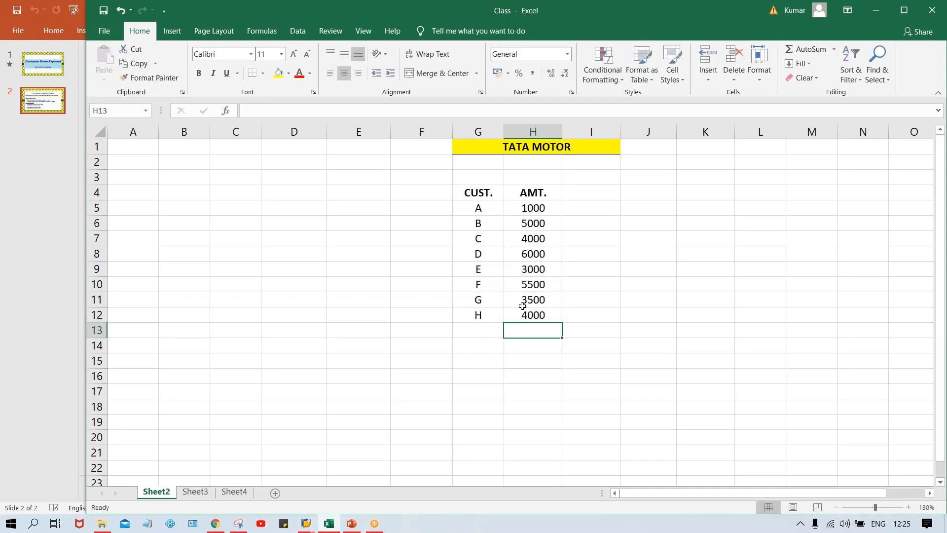
- Examine the sum of the amounts in H5 to H12 and the customer entries they belong to
{"action": "left_click", "coordinate": [538, 206]}
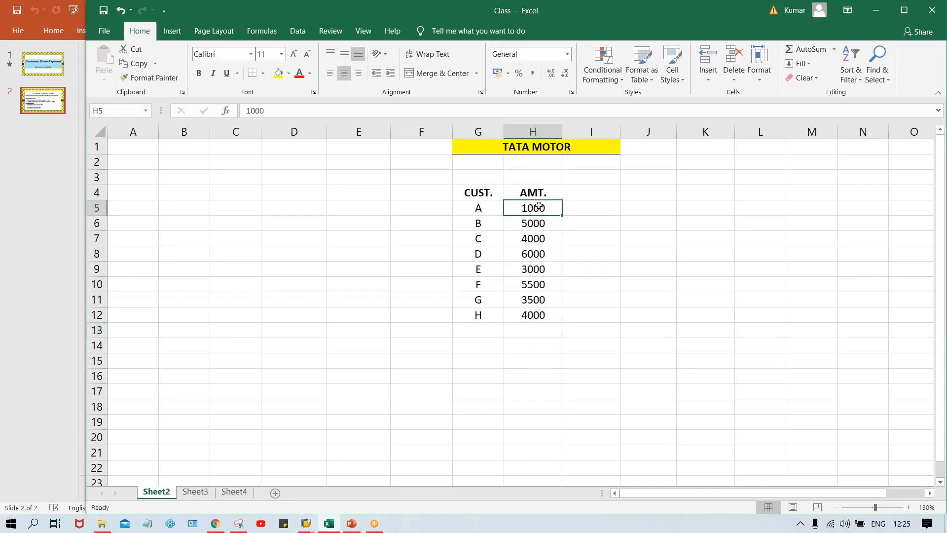
{"action": "left_click", "coordinate": [526, 238]}
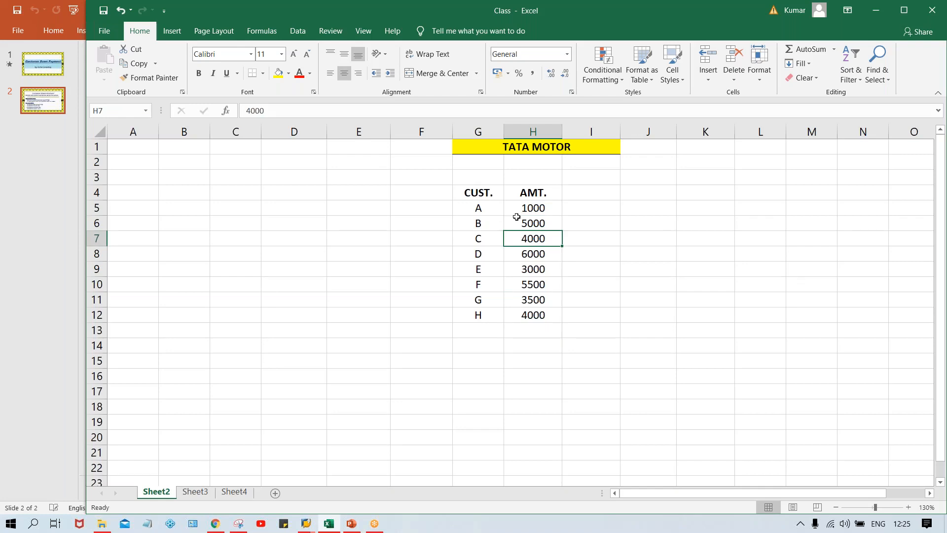
{"action": "left_click_drag", "start_coordinate": [540, 211], "coordinate": [540, 316]}
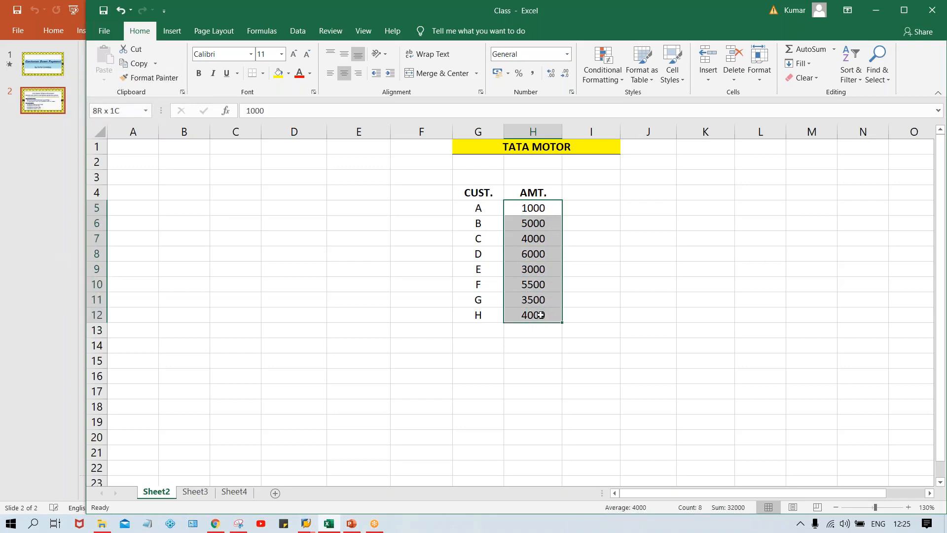
{"action": "left_click_drag", "start_coordinate": [541, 316], "coordinate": [539, 316]}
{"action": "left_click", "coordinate": [489, 206]}
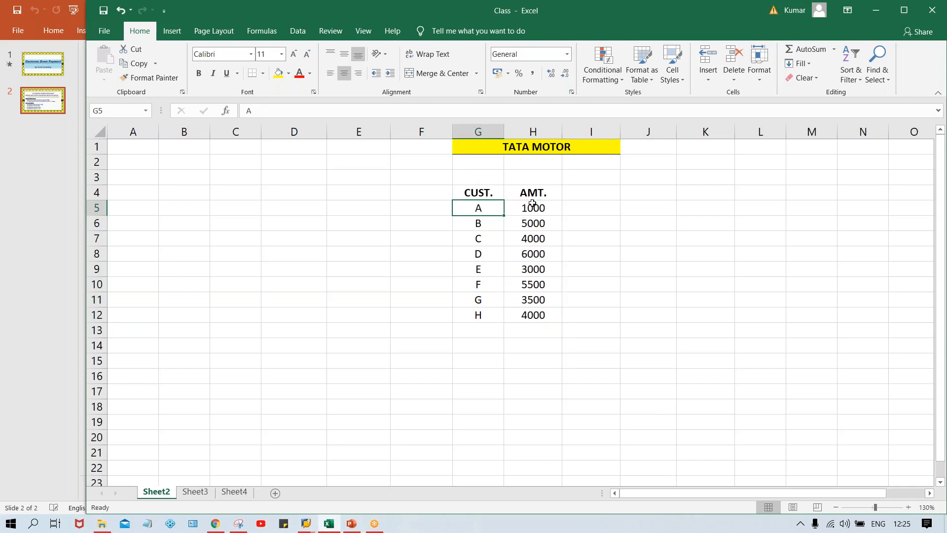
{"action": "left_click", "coordinate": [478, 220]}
{"action": "left_click", "coordinate": [481, 242]}
{"action": "left_click", "coordinate": [484, 265]}
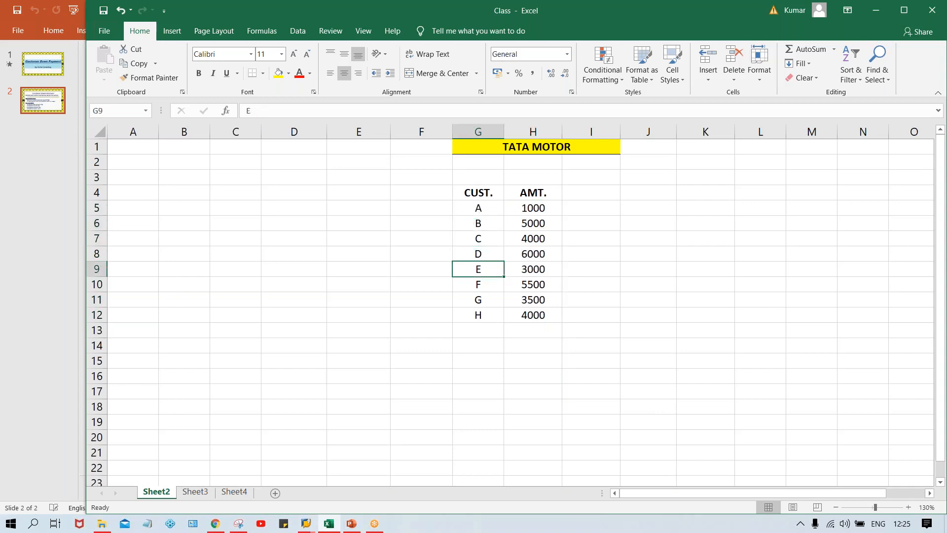
{"action": "left_click", "coordinate": [491, 207]}
{"action": "left_click", "coordinate": [538, 198]}
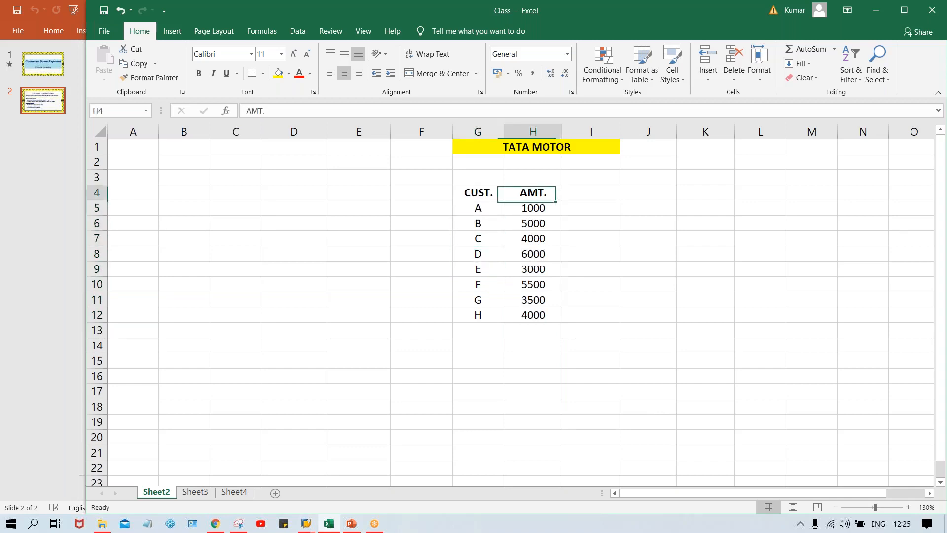
{"action": "left_click", "coordinate": [535, 221]}
- Check the sum of the amounts in H5 to H12 and enter the total as 32K in H14
{"action": "left_click_drag", "start_coordinate": [544, 208], "coordinate": [544, 320]}
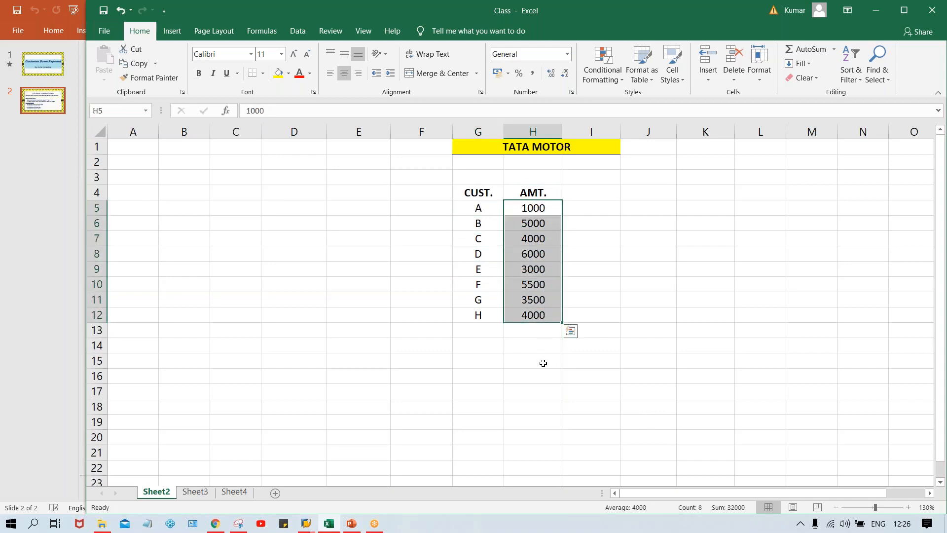
{"action": "left_click", "coordinate": [539, 345]}
{"action": "type", "text": "32K"}
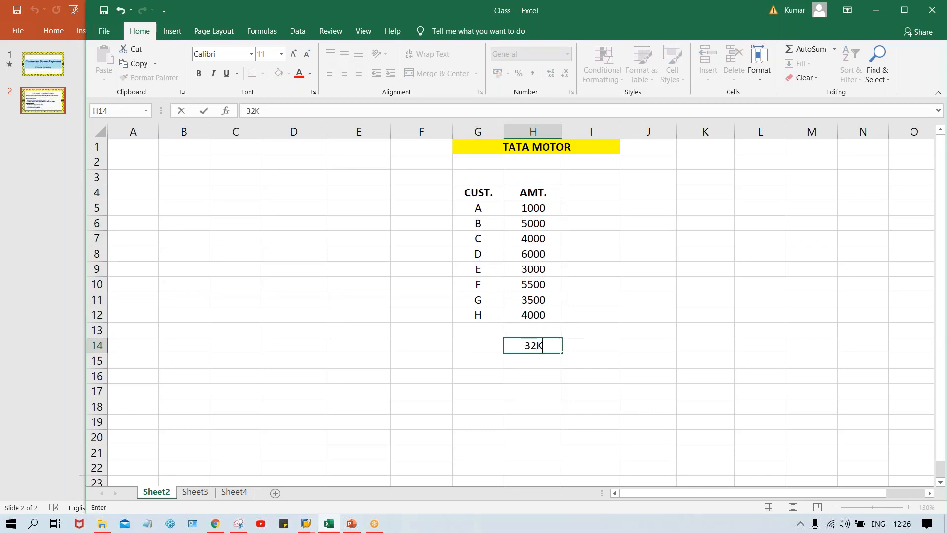
{"action": "key", "text": "Return"}
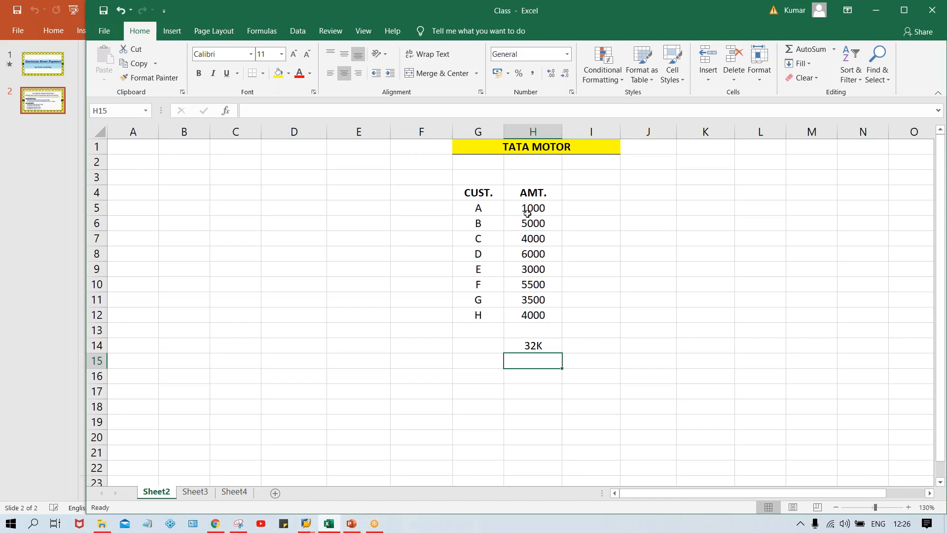
{"action": "left_click_drag", "start_coordinate": [536, 204], "coordinate": [547, 311]}
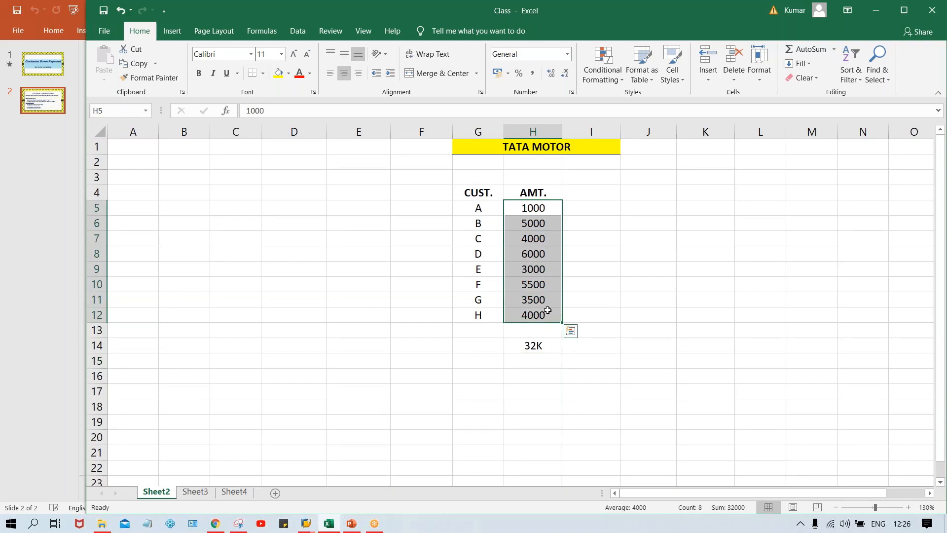
{"action": "left_click", "coordinate": [518, 208]}
{"action": "left_click", "coordinate": [530, 223]}
{"action": "left_click", "coordinate": [528, 253]}
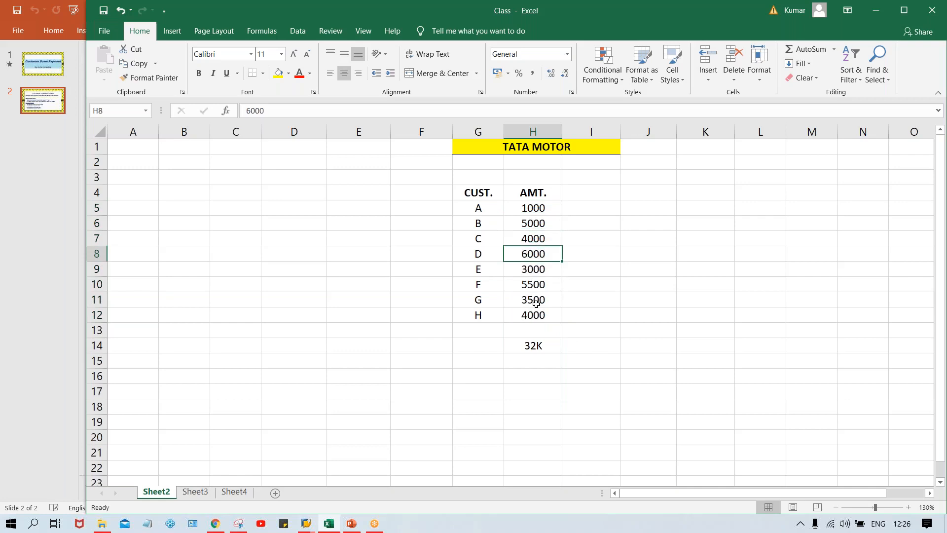
- Add the heading RECON. ACT in F4 beside the customer heading and make it bold
{"action": "left_click", "coordinate": [426, 195]}
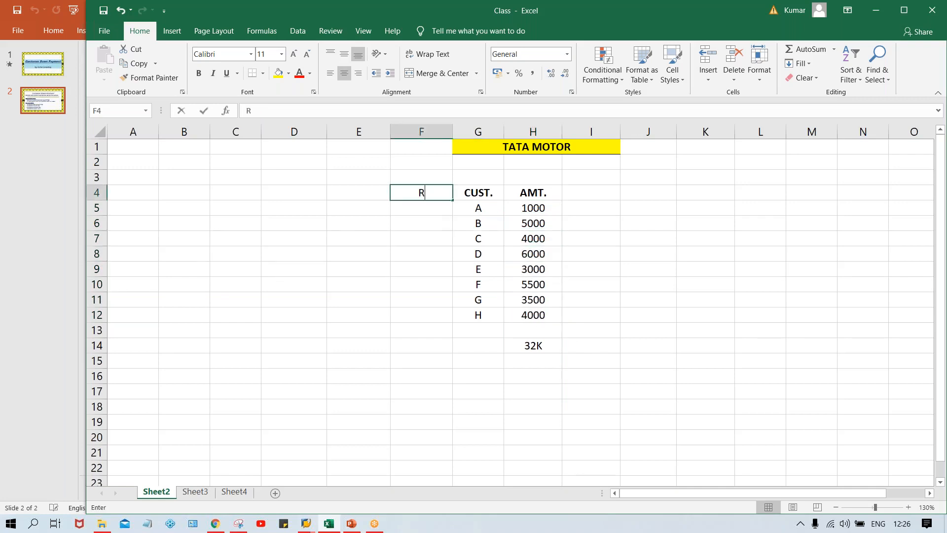
{"action": "type", "text": "RECON"}
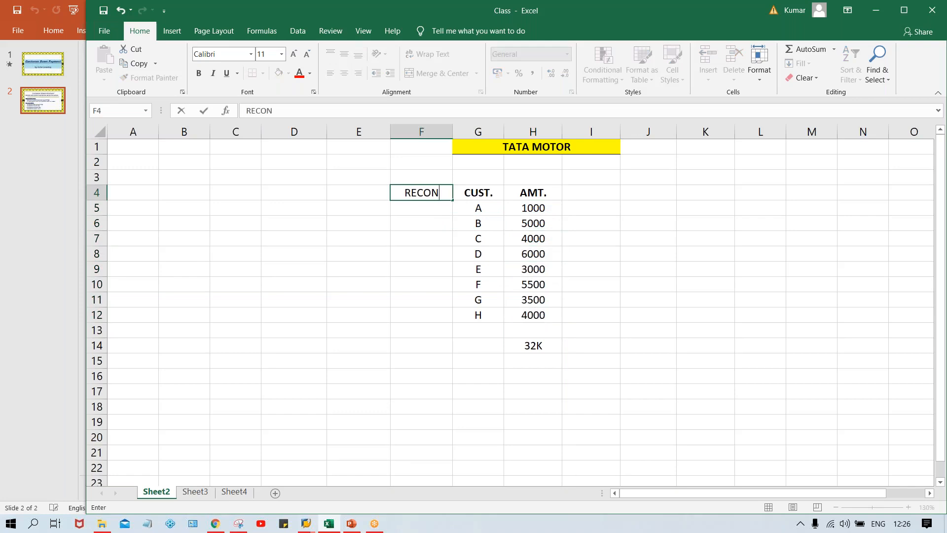
{"action": "type", "text": ". ACT"}
{"action": "key", "text": "Return"}
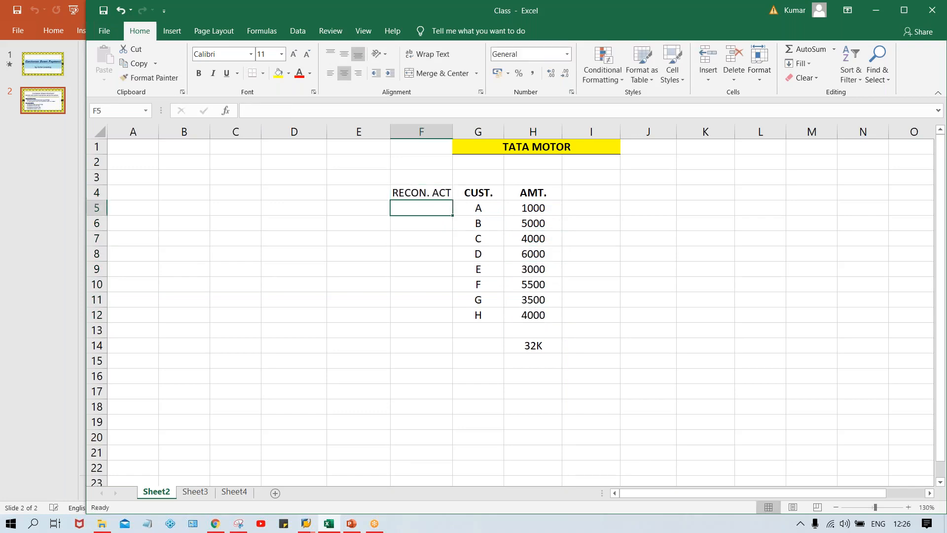
{"action": "left_click", "coordinate": [419, 194]}
{"action": "key", "text": "ctrl+b"}
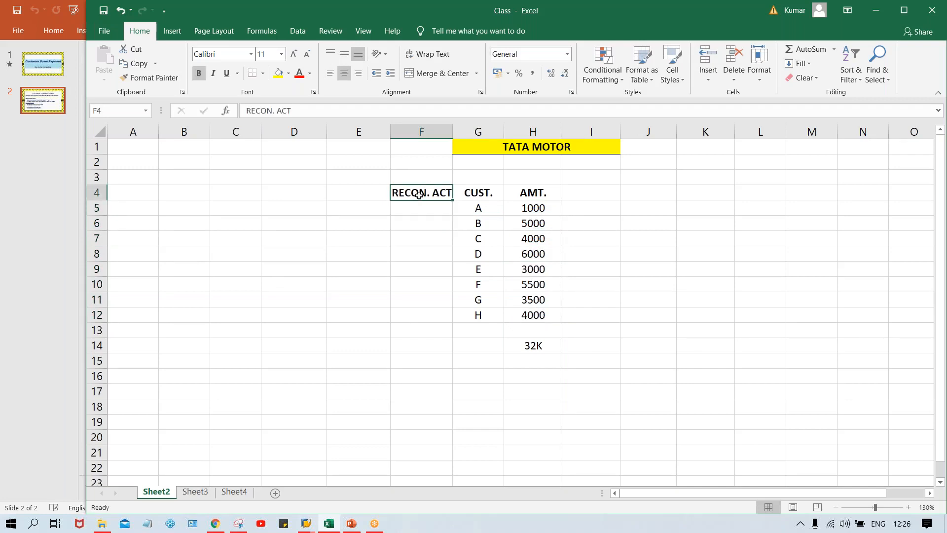
- Enter the reconciliation account number in F5 and fill it down to F12 for all the customers
{"action": "left_click", "coordinate": [416, 208]}
{"action": "type", "text": "1005"}
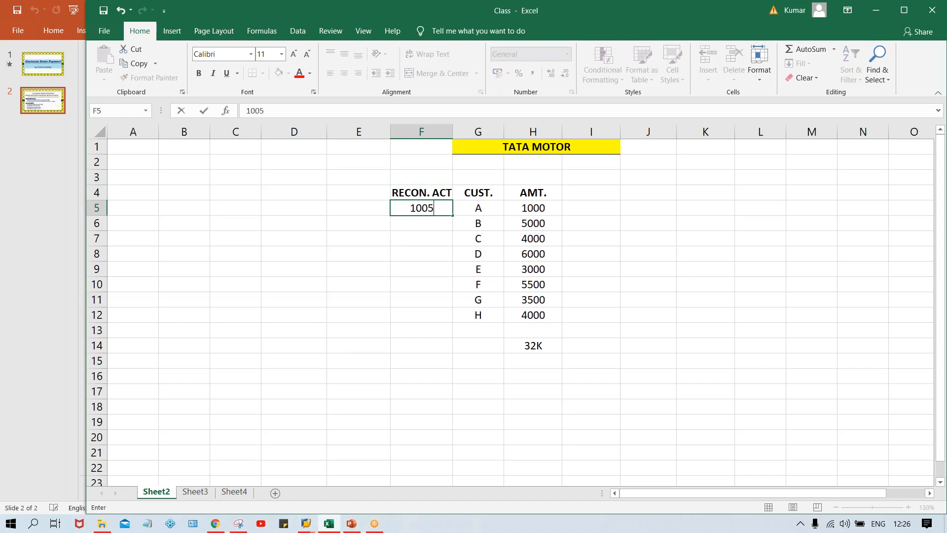
{"action": "key", "text": "Return"}
{"action": "key", "text": "Up"}
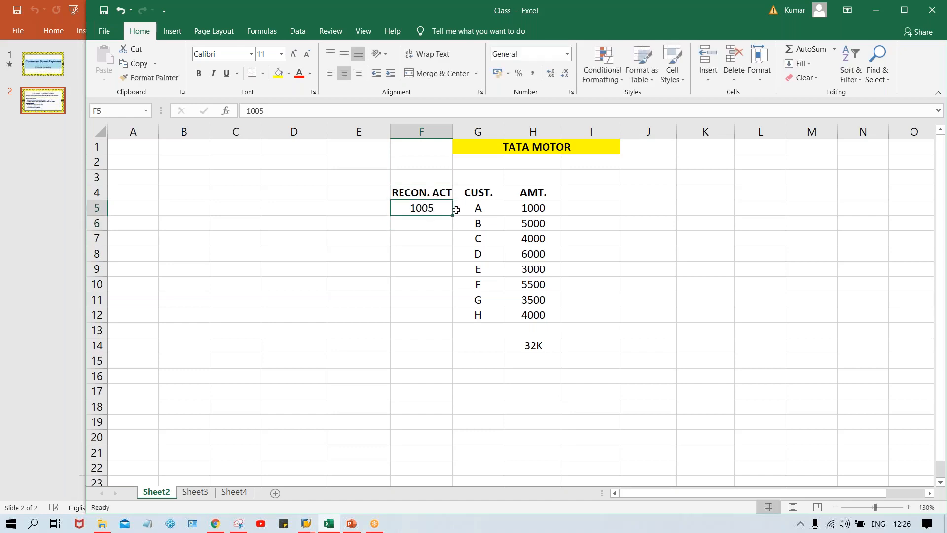
{"action": "left_click_drag", "start_coordinate": [434, 206], "coordinate": [438, 313]}
{"action": "key", "text": "ctrl+d"}
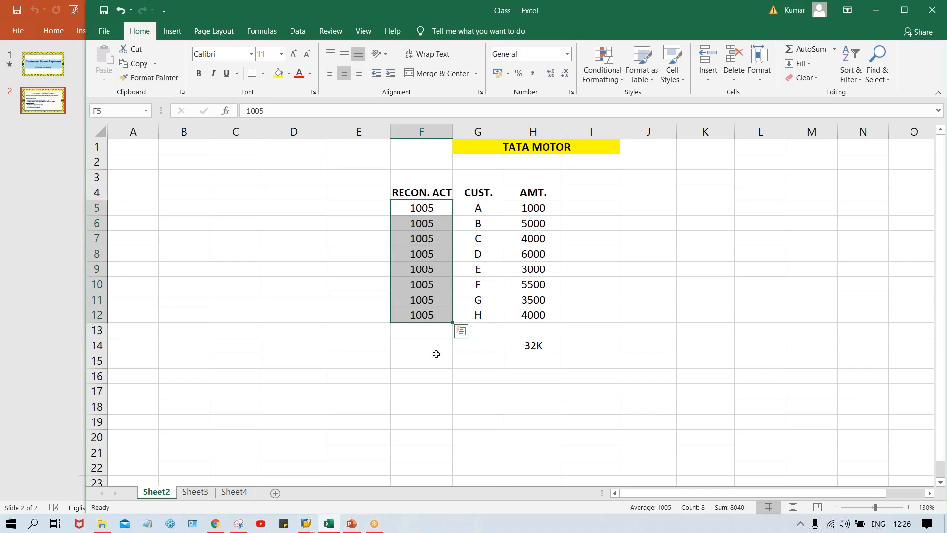
- Review how the customers in column G relate to their reconciliation account in column F and amounts in column H
{"action": "left_click", "coordinate": [493, 212]}
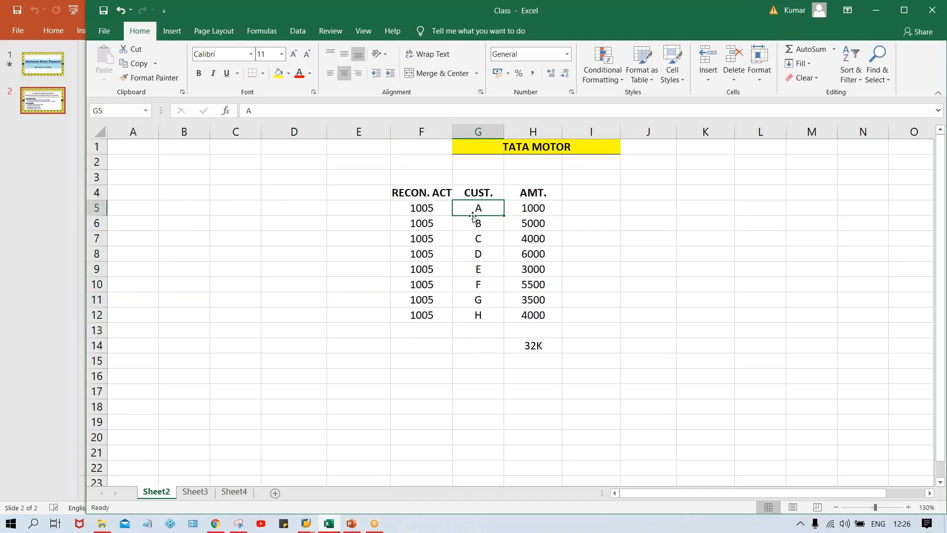
{"action": "left_click", "coordinate": [424, 208]}
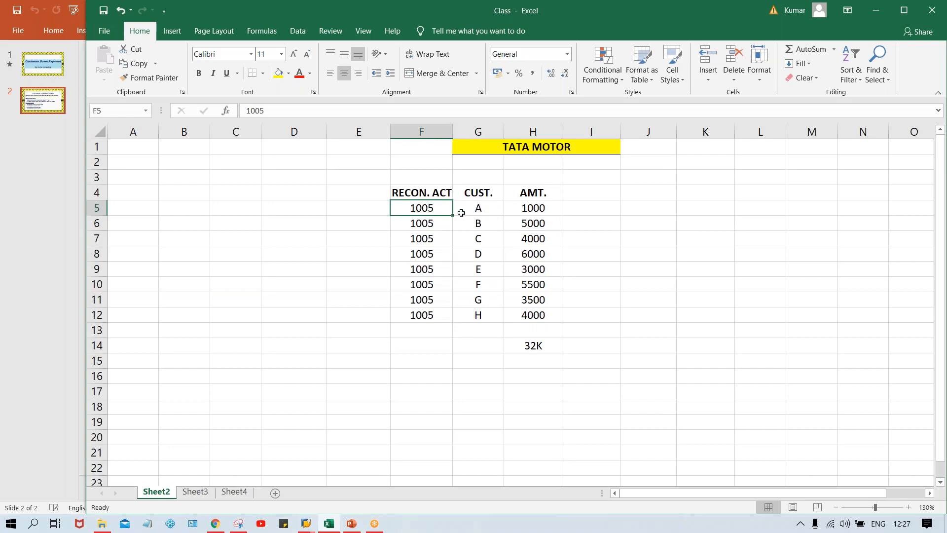
{"action": "left_click", "coordinate": [480, 223]}
{"action": "left_click", "coordinate": [475, 238]}
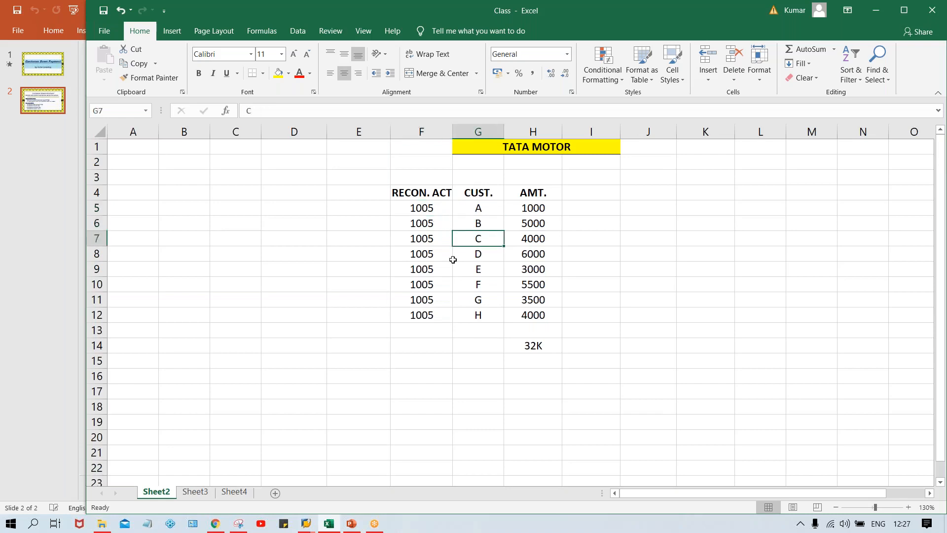
{"action": "left_click_drag", "start_coordinate": [414, 210], "coordinate": [414, 314]}
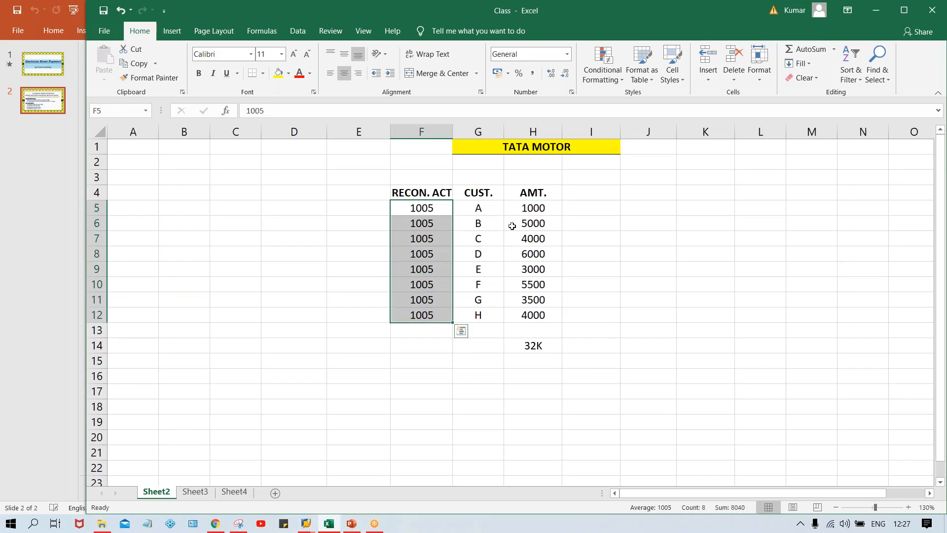
{"action": "left_click", "coordinate": [533, 213]}
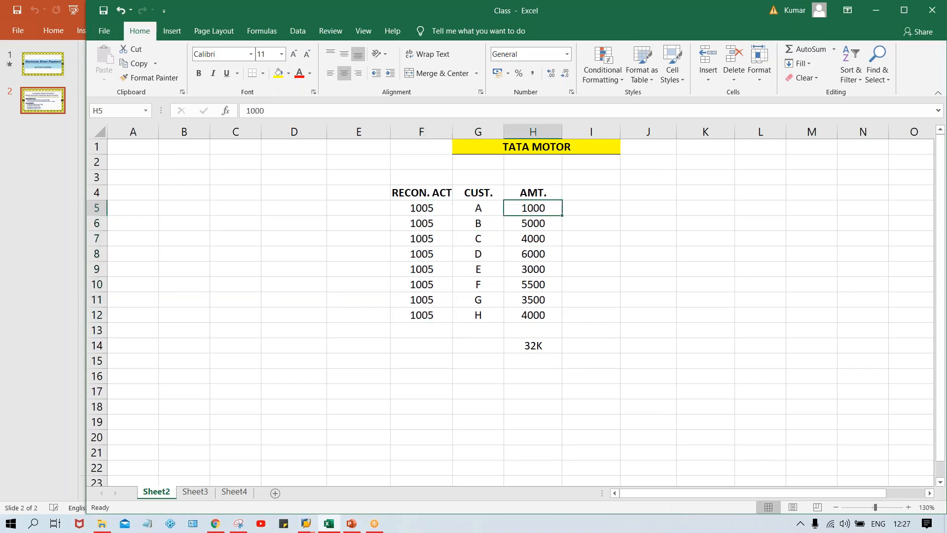
{"action": "left_click", "coordinate": [476, 216]}
{"action": "left_click", "coordinate": [486, 207]}
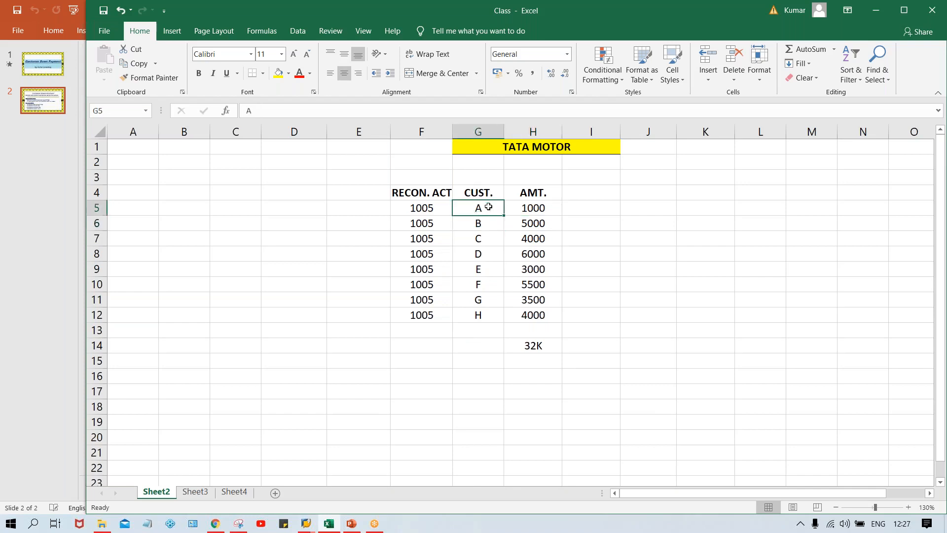
{"action": "left_click", "coordinate": [425, 206]}
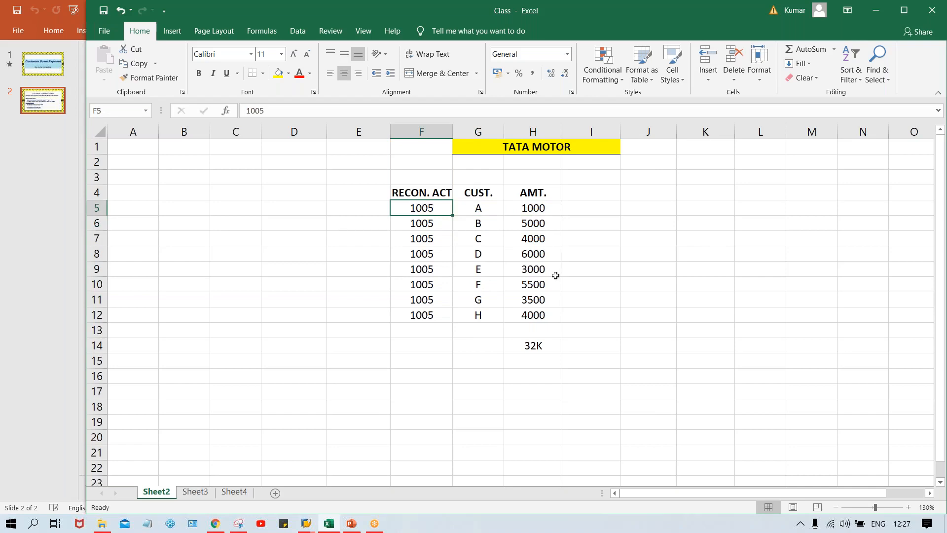
- Total the customers' amounts in H5 to H12 and enter 32K in F14 below the reconciliation account column
{"action": "left_click", "coordinate": [478, 221]}
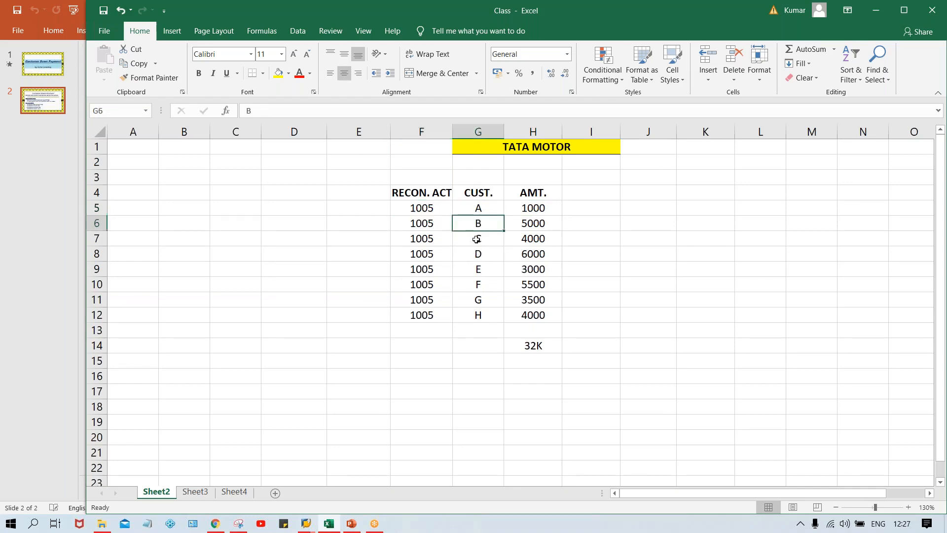
{"action": "left_click", "coordinate": [477, 240]}
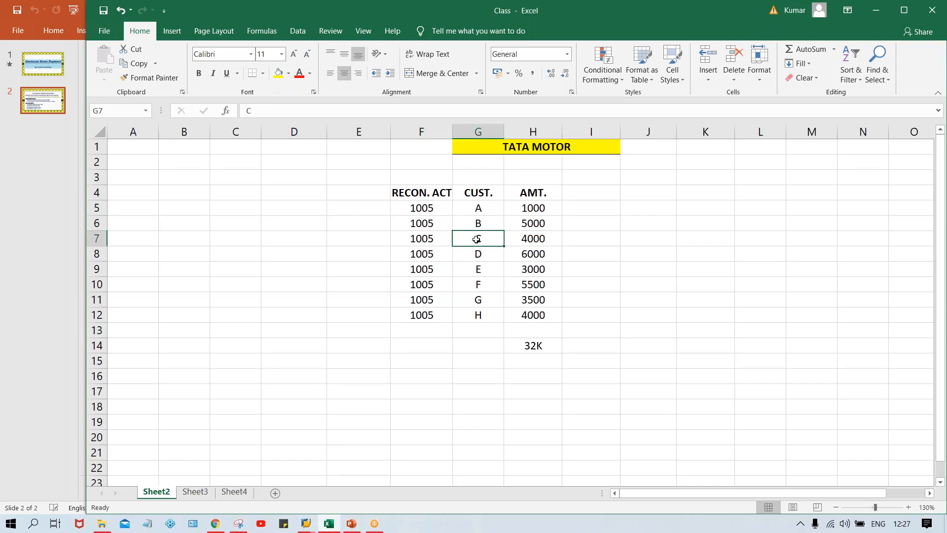
{"action": "left_click", "coordinate": [425, 238]}
{"action": "left_click", "coordinate": [425, 257]}
{"action": "left_click", "coordinate": [425, 269]}
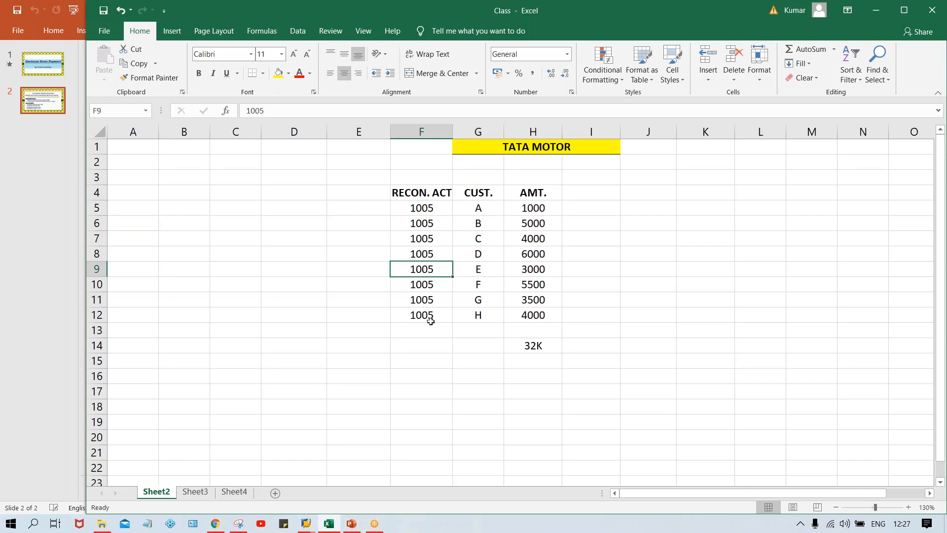
{"action": "left_click_drag", "start_coordinate": [525, 204], "coordinate": [540, 314]}
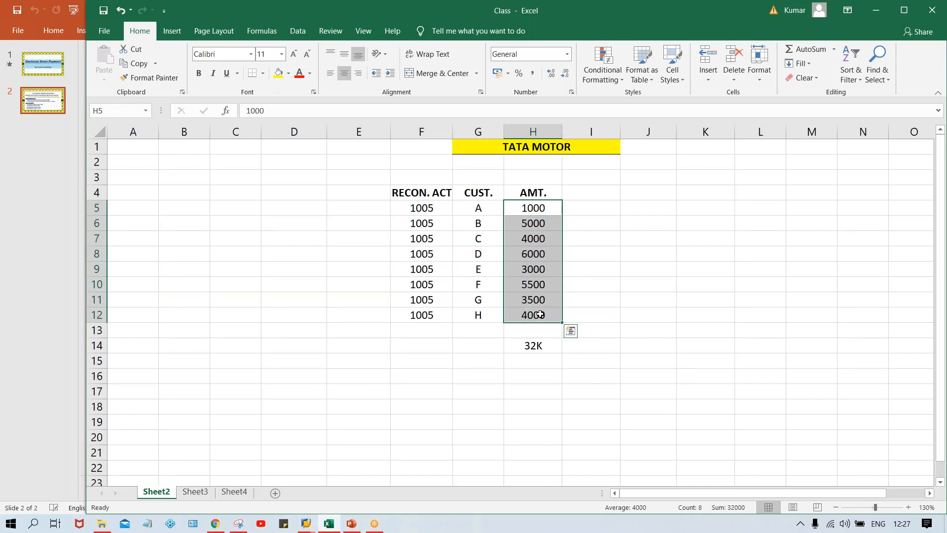
{"action": "left_click", "coordinate": [423, 341]}
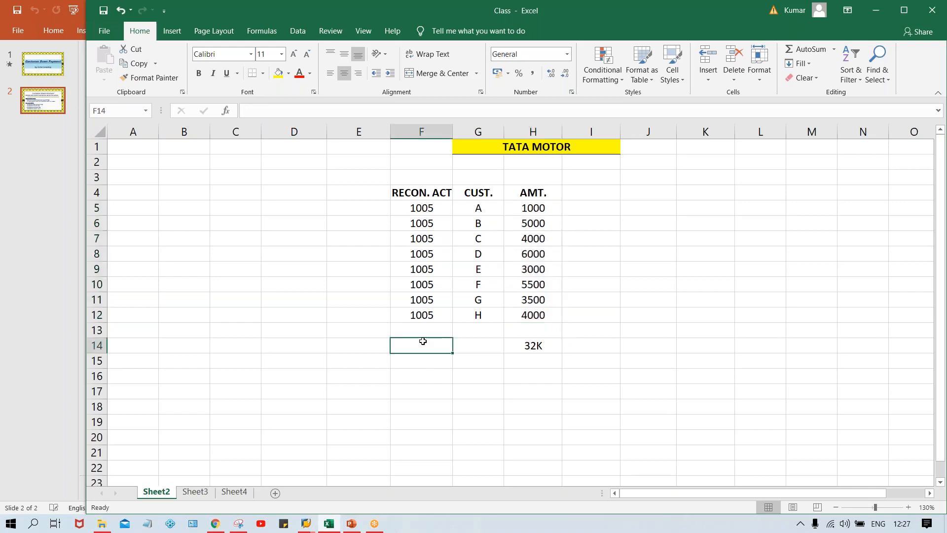
{"action": "type", "text": "32K"}
{"action": "key", "text": "Return"}
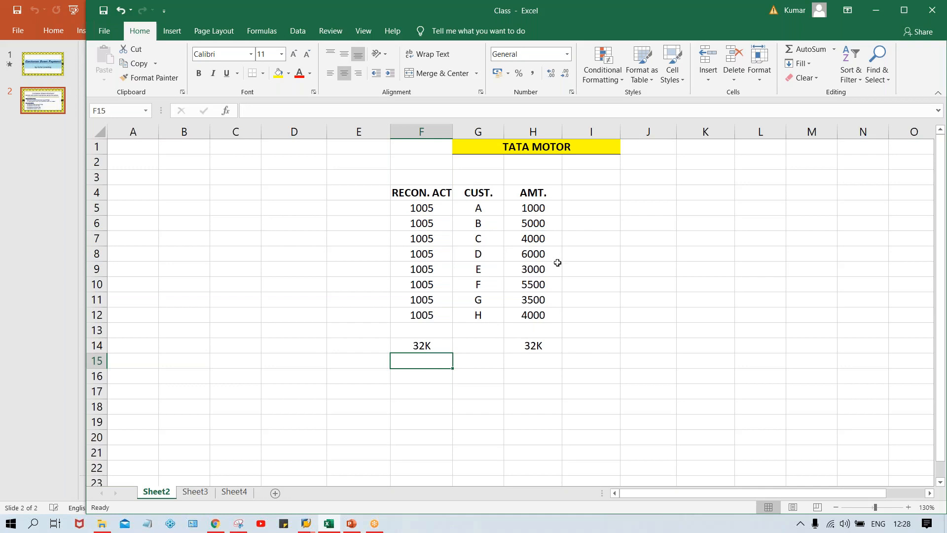
- Add the bold heading DP in I4 and put a bottom border under the headings in F4 to I4
{"action": "left_click", "coordinate": [590, 193]}
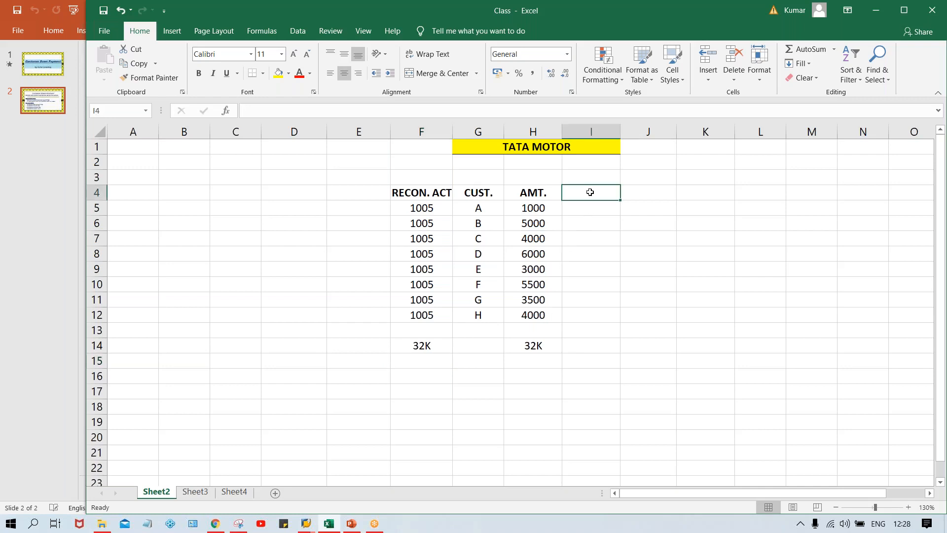
{"action": "type", "text": "DP"}
{"action": "key", "text": "Return"}
{"action": "key", "text": "Up"}
{"action": "key", "text": "ctrl+b"}
{"action": "left_click_drag", "start_coordinate": [419, 194], "coordinate": [617, 197]}
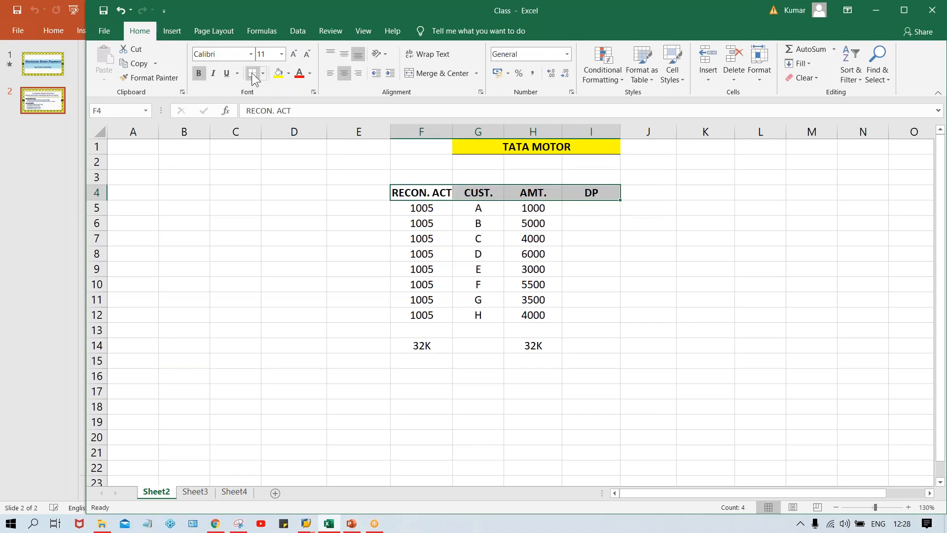
- Enter the down payments 2000 in I6, 2500 in I8, 1500 in I9, 2000 in I10 and 1000 in I12
{"action": "left_click", "coordinate": [581, 225]}
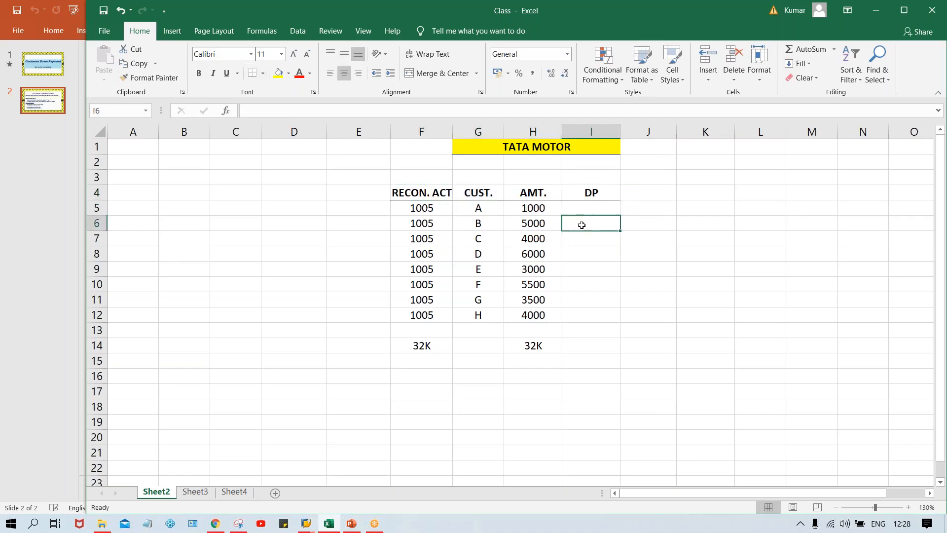
{"action": "type", "text": "2000"}
{"action": "key", "text": "Return"}
{"action": "key", "text": "Return"}
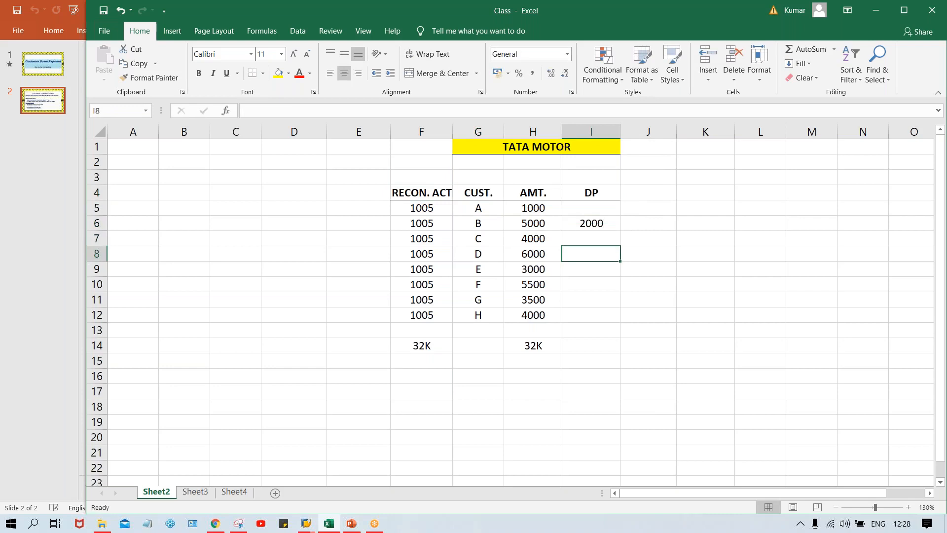
{"action": "type", "text": "2500"}
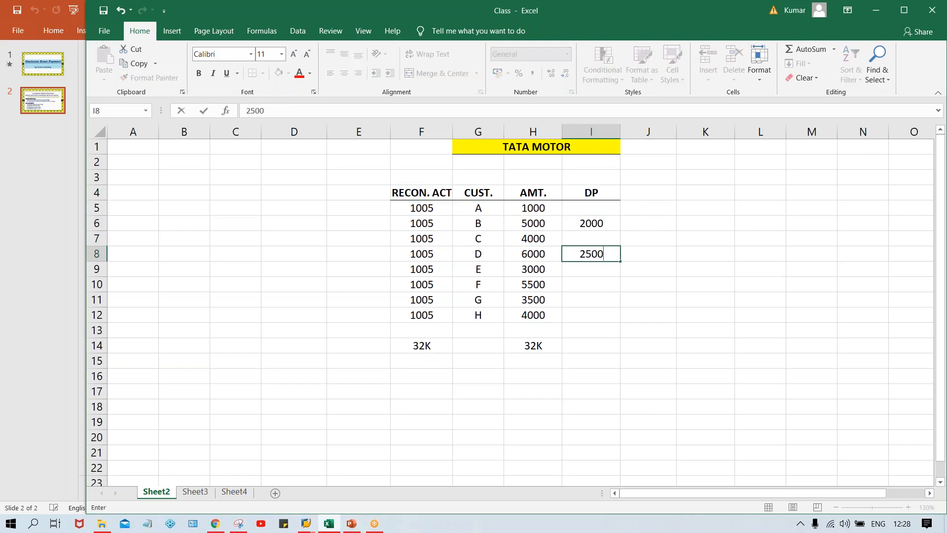
{"action": "key", "text": "Return"}
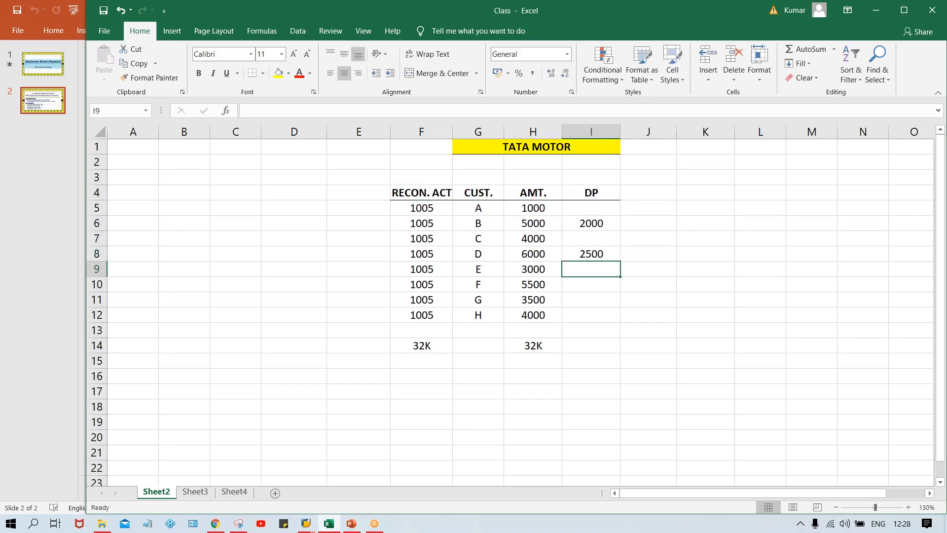
{"action": "type", "text": "1500"}
{"action": "key", "text": "Return"}
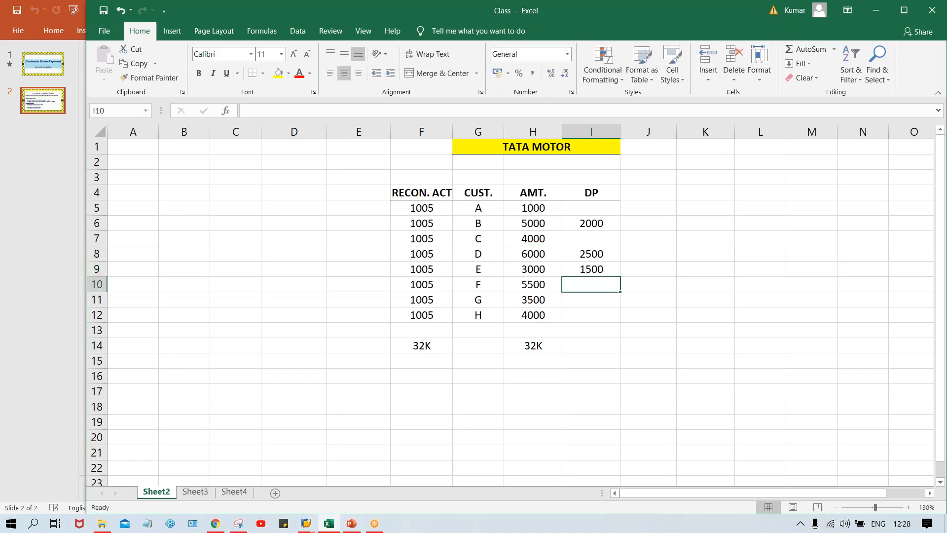
{"action": "type", "text": "2000"}
{"action": "key", "text": "Return"}
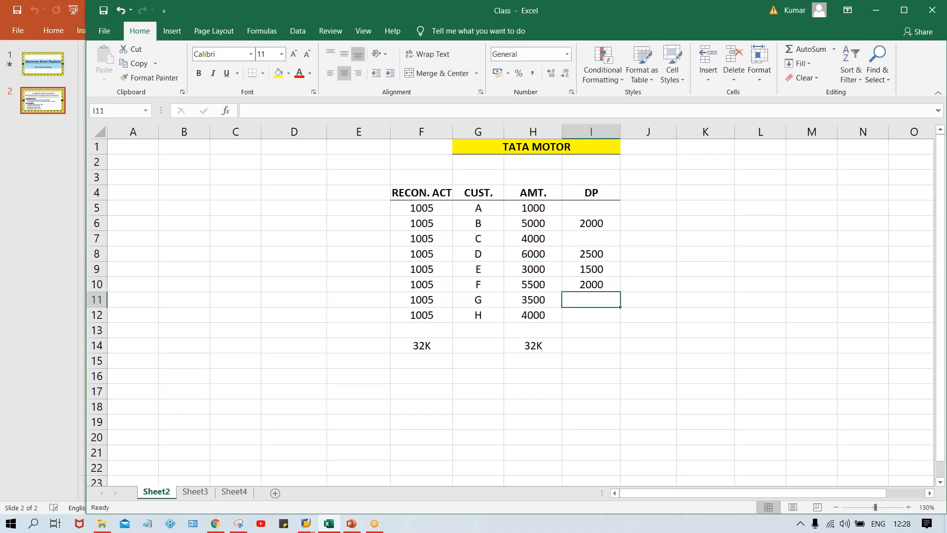
{"action": "key", "text": "Return"}
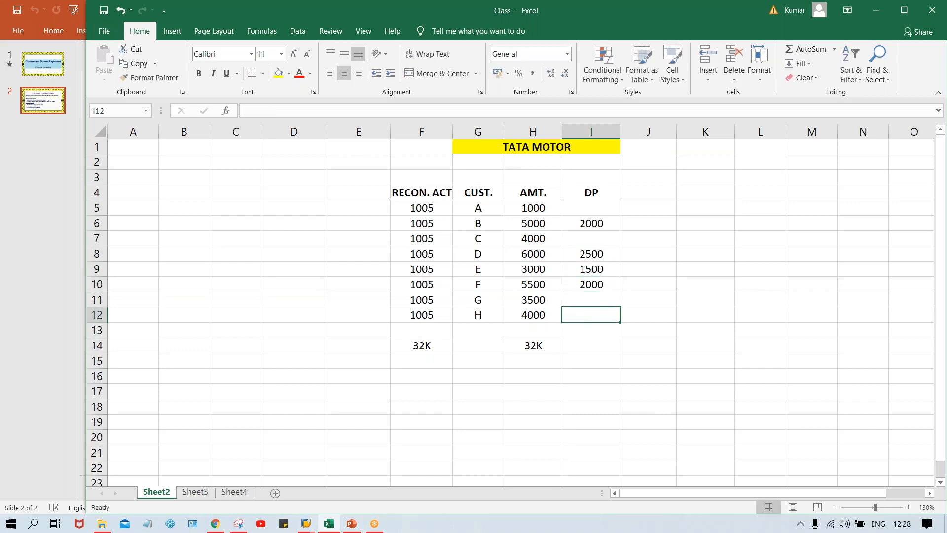
{"action": "type", "text": "1000"}
{"action": "key", "text": "Return"}
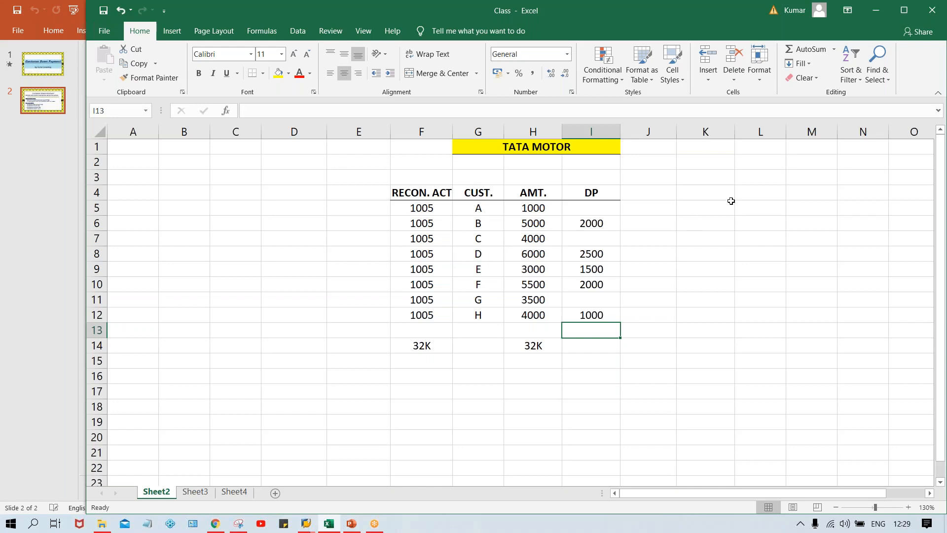
- Examine the customers' down payments in I5 to I12 and their sum
{"action": "left_click", "coordinate": [670, 194]}
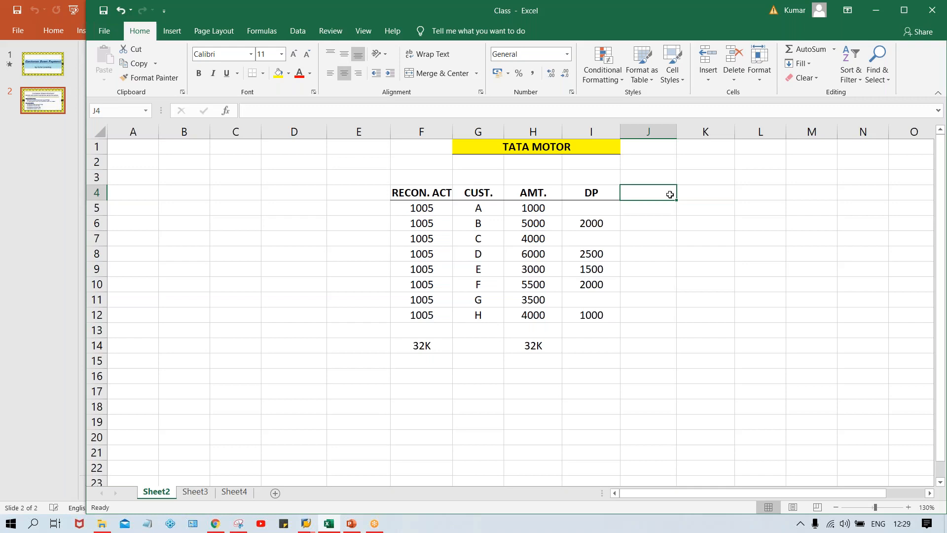
{"action": "left_click", "coordinate": [649, 159]}
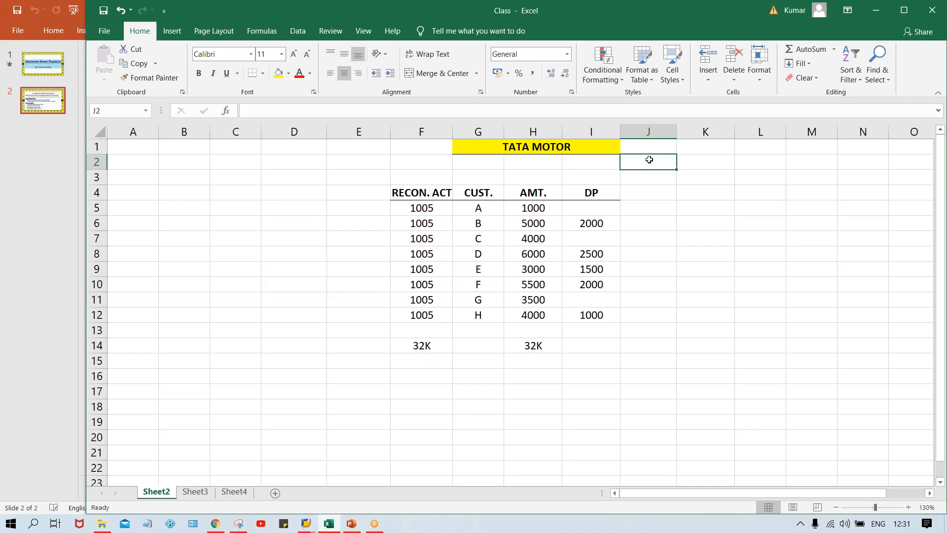
{"action": "left_click", "coordinate": [595, 258]}
{"action": "left_click", "coordinate": [604, 285]}
{"action": "left_click", "coordinate": [602, 210]}
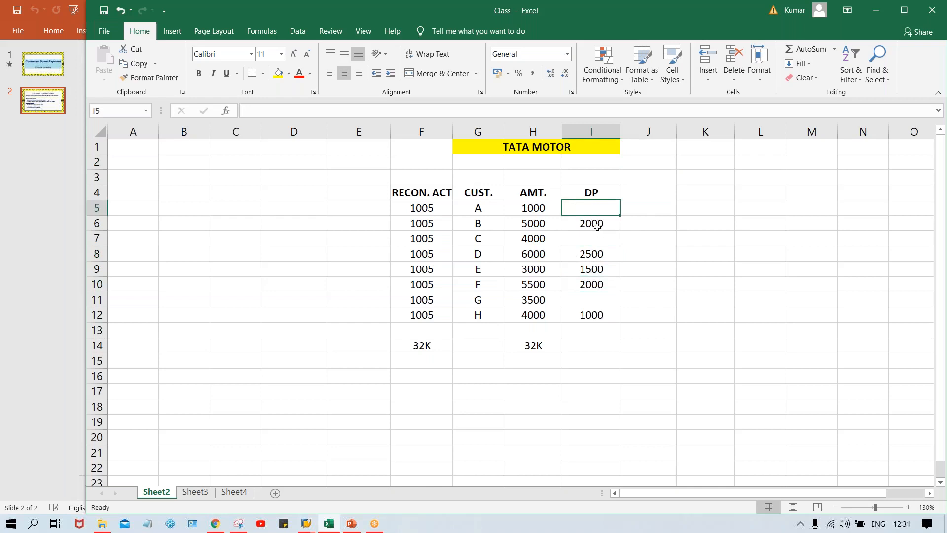
{"action": "left_click_drag", "start_coordinate": [598, 205], "coordinate": [602, 324]}
{"action": "left_click_drag", "start_coordinate": [602, 316], "coordinate": [601, 314]}
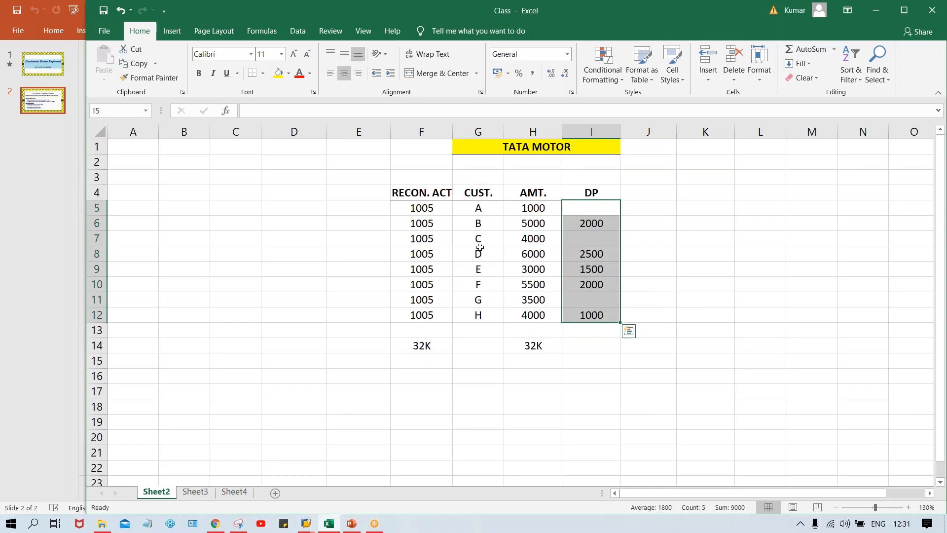
- Add the bold, bottom-bordered heading DP RECON. in E4 and fill E5 to E12 with the down payment reconciliation account number
{"action": "left_click", "coordinate": [351, 189]}
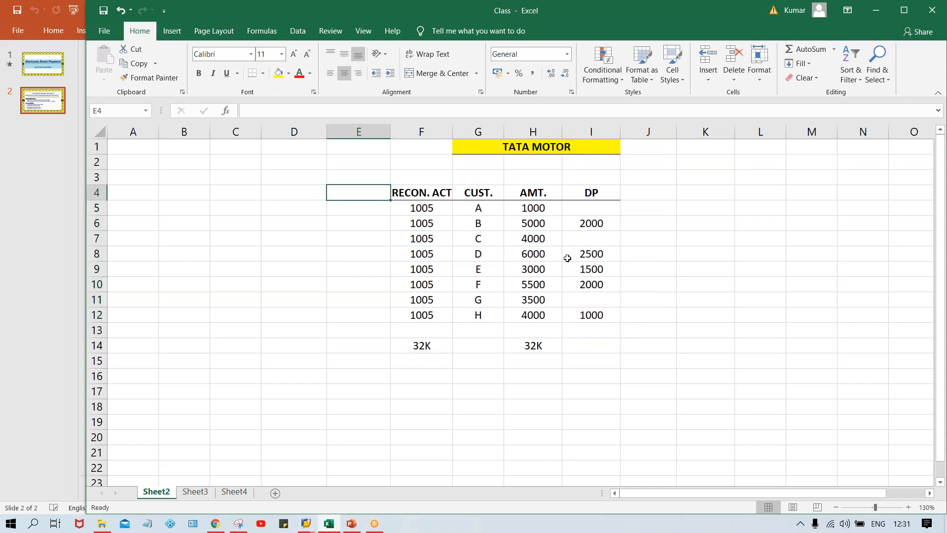
{"action": "type", "text": "DP"}
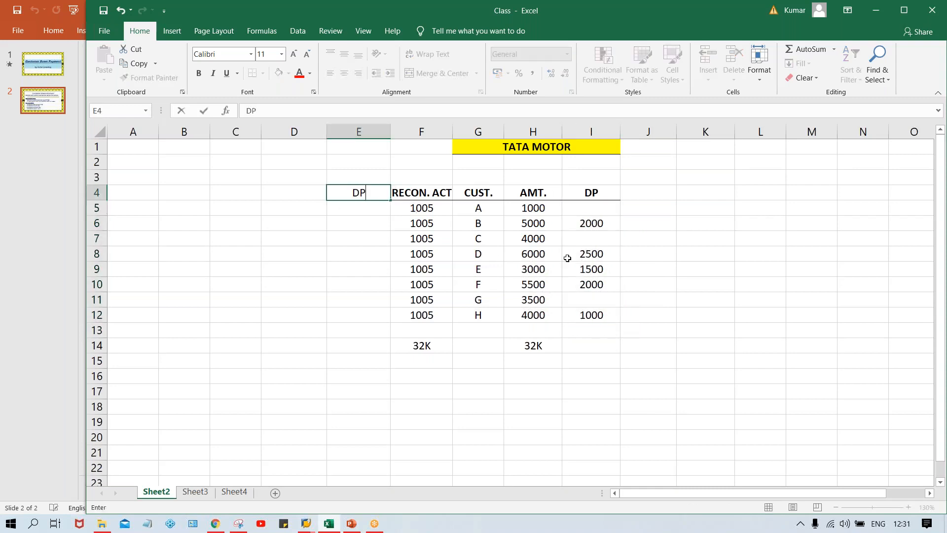
{"action": "type", "text": " RECON."}
{"action": "key", "text": "Return"}
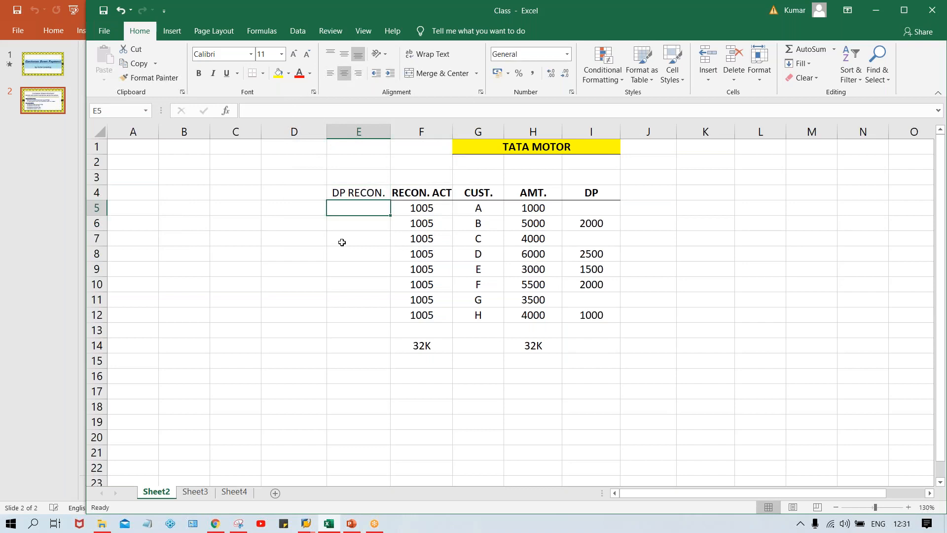
{"action": "type", "text": "2005"}
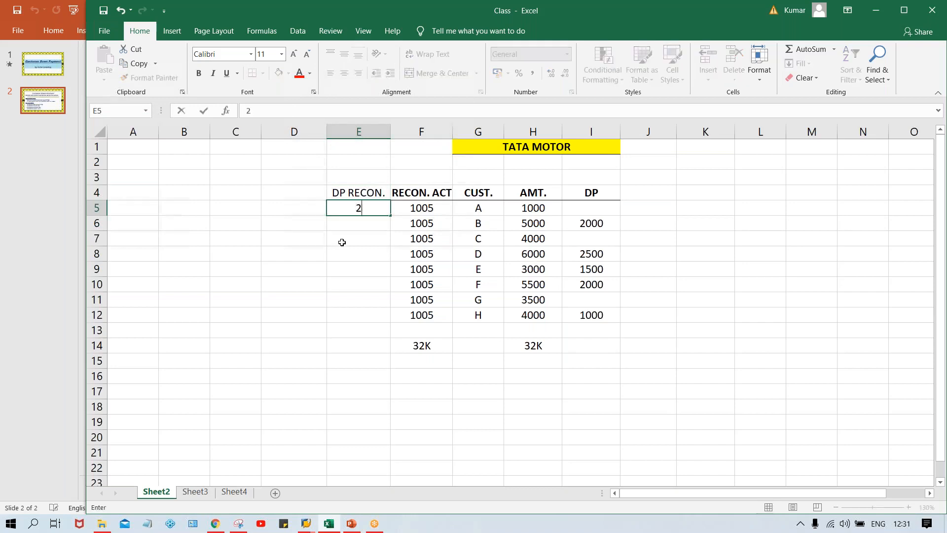
{"action": "key", "text": "Return"}
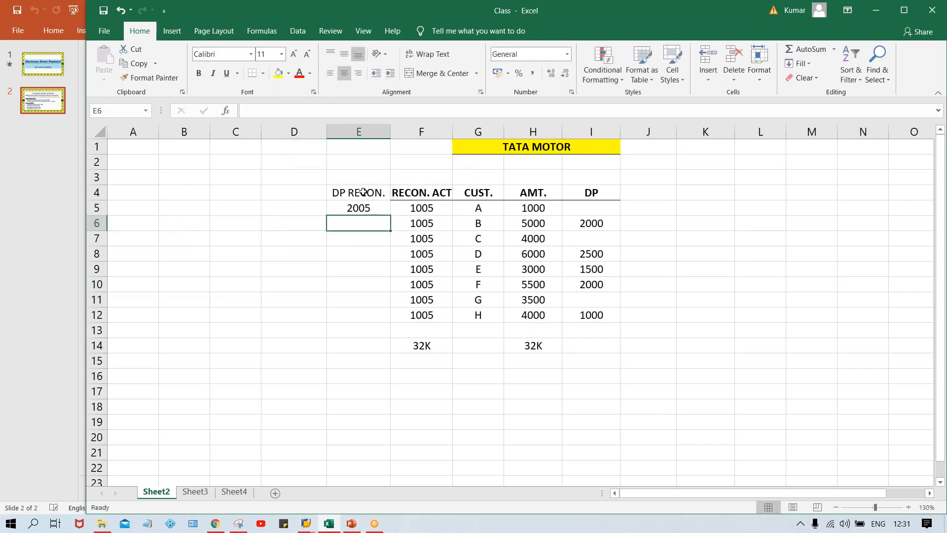
{"action": "left_click", "coordinate": [363, 192]}
{"action": "key", "text": "ctrl+b"}
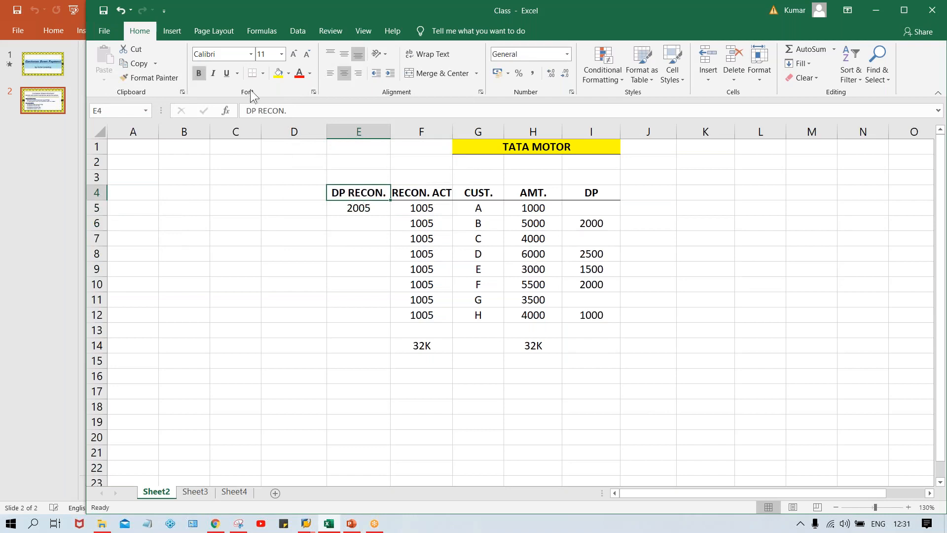
{"action": "left_click_drag", "start_coordinate": [348, 207], "coordinate": [351, 312]}
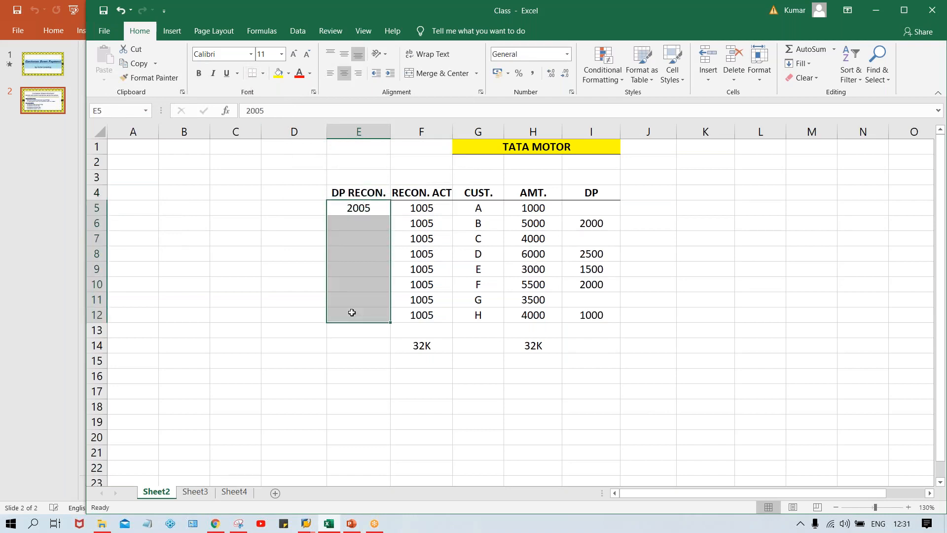
{"action": "key", "text": "ctrl+v"}
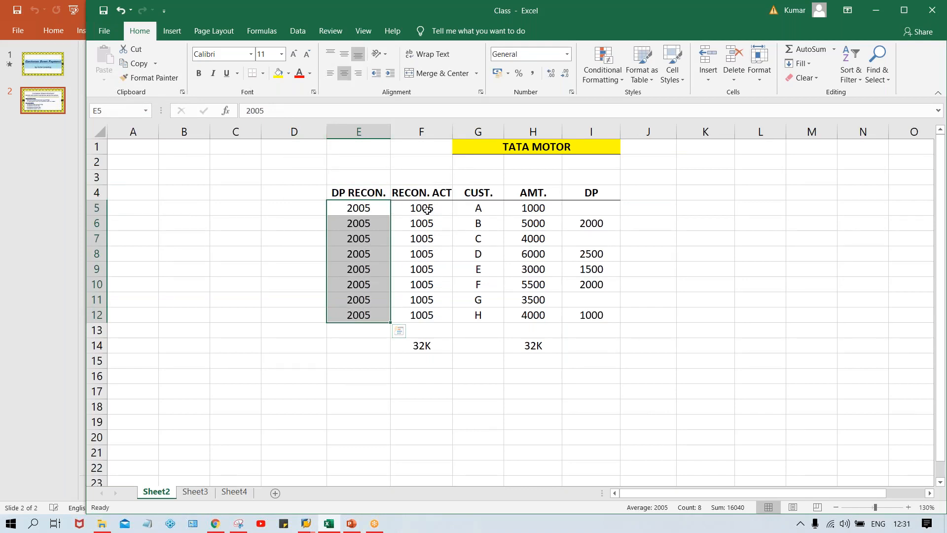
- Compare how the amounts in column H relate to RECON. ACT and the down payments in column I to DP RECON
{"action": "left_click", "coordinate": [406, 207]}
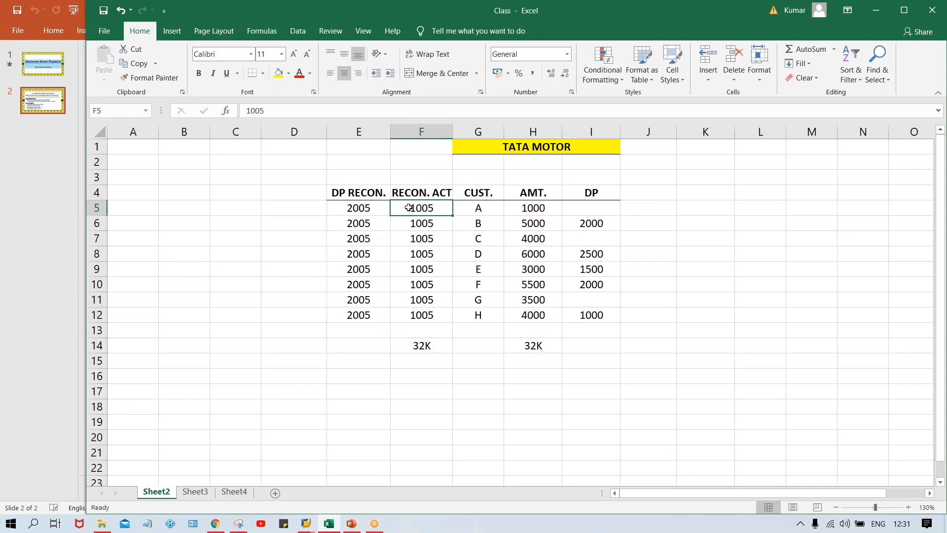
{"action": "left_click", "coordinate": [543, 209]}
{"action": "left_click_drag", "start_coordinate": [429, 207], "coordinate": [487, 212]}
{"action": "left_click_drag", "start_coordinate": [416, 222], "coordinate": [483, 239]}
{"action": "left_click", "coordinate": [341, 213]}
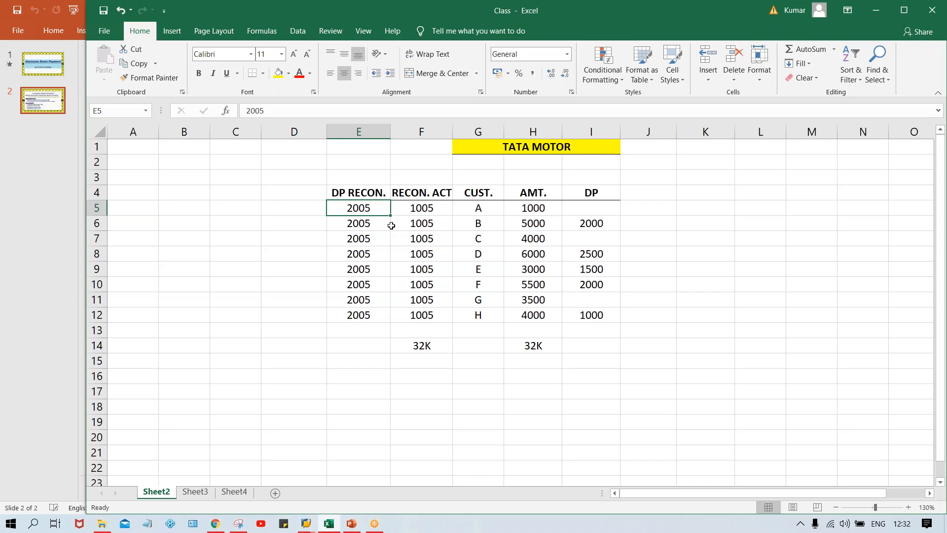
{"action": "key", "text": "Right"}
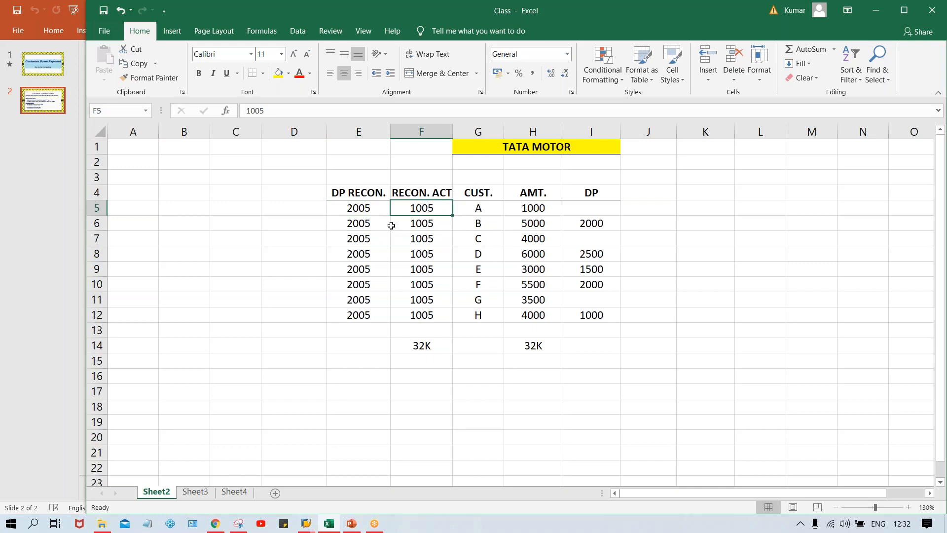
{"action": "left_click_drag", "start_coordinate": [574, 214], "coordinate": [574, 329]}
{"action": "left_click_drag", "start_coordinate": [533, 222], "coordinate": [531, 302]}
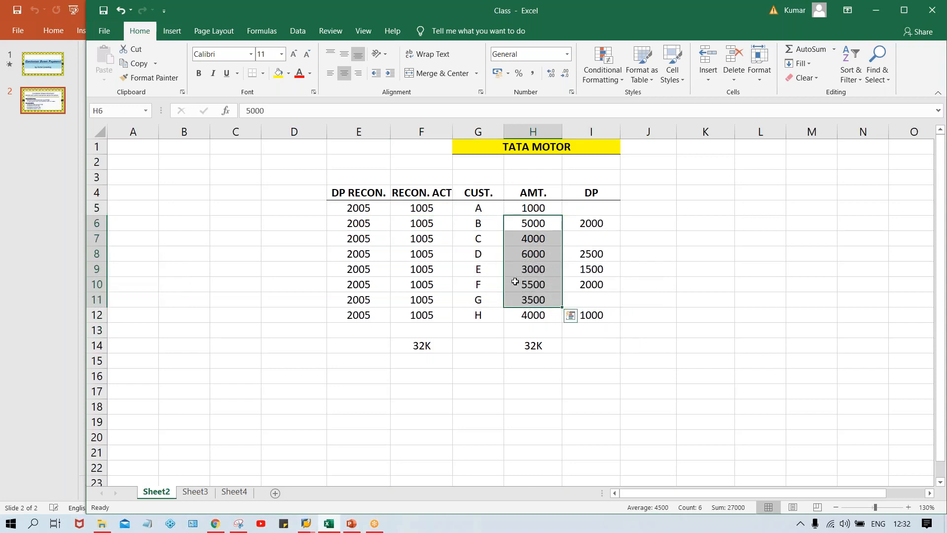
{"action": "left_click_drag", "start_coordinate": [427, 209], "coordinate": [426, 316]}
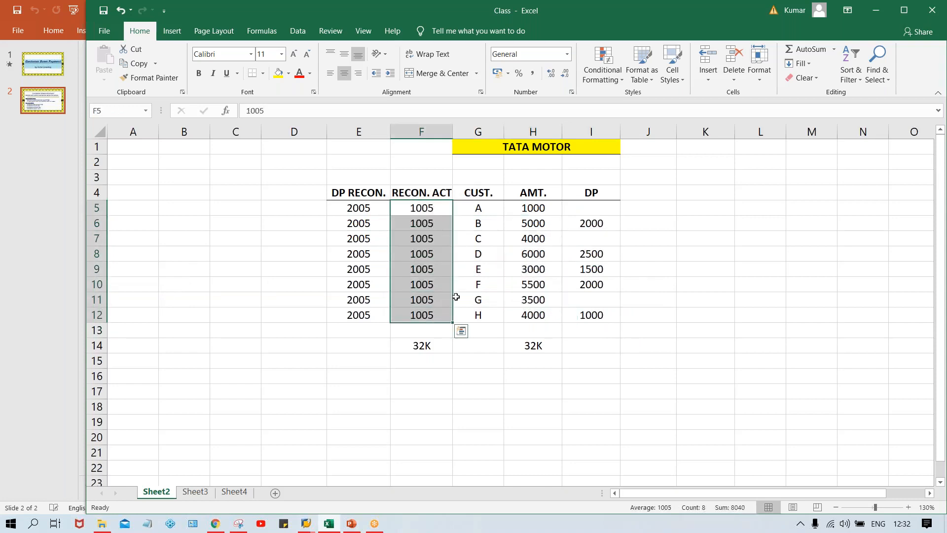
{"action": "left_click_drag", "start_coordinate": [575, 222], "coordinate": [586, 332]}
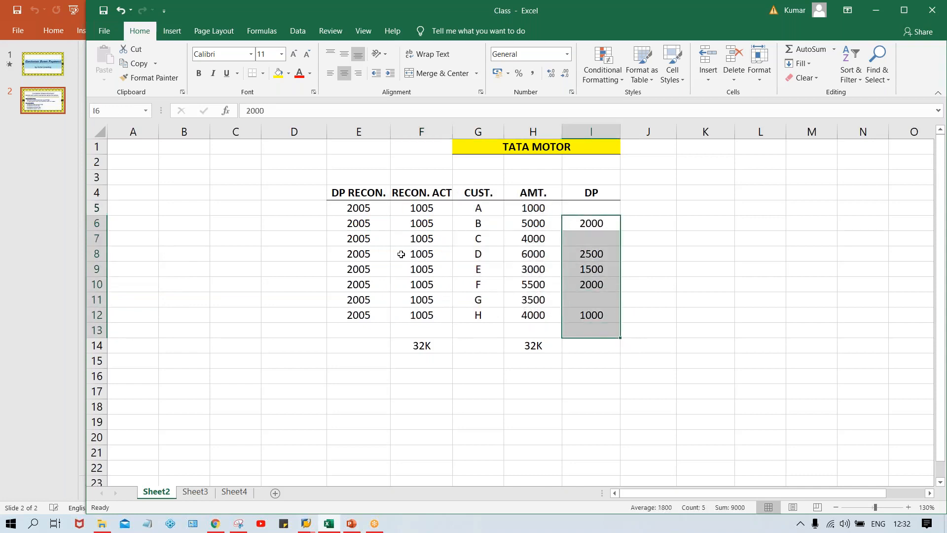
{"action": "left_click_drag", "start_coordinate": [366, 220], "coordinate": [362, 315]}
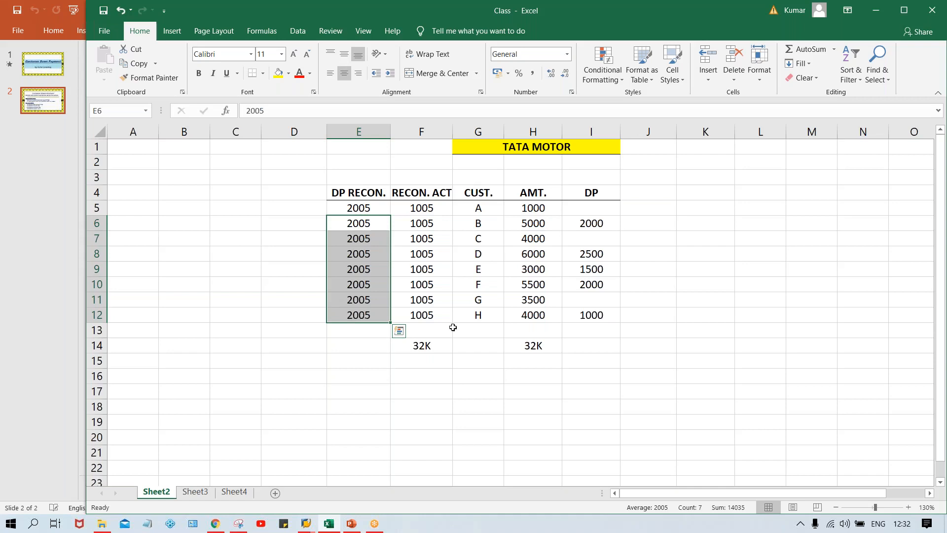
- Check the DP amounts in column I and enter the total 9K in I14 and in E14 under DP RECON
{"action": "left_click_drag", "start_coordinate": [598, 212], "coordinate": [599, 335]}
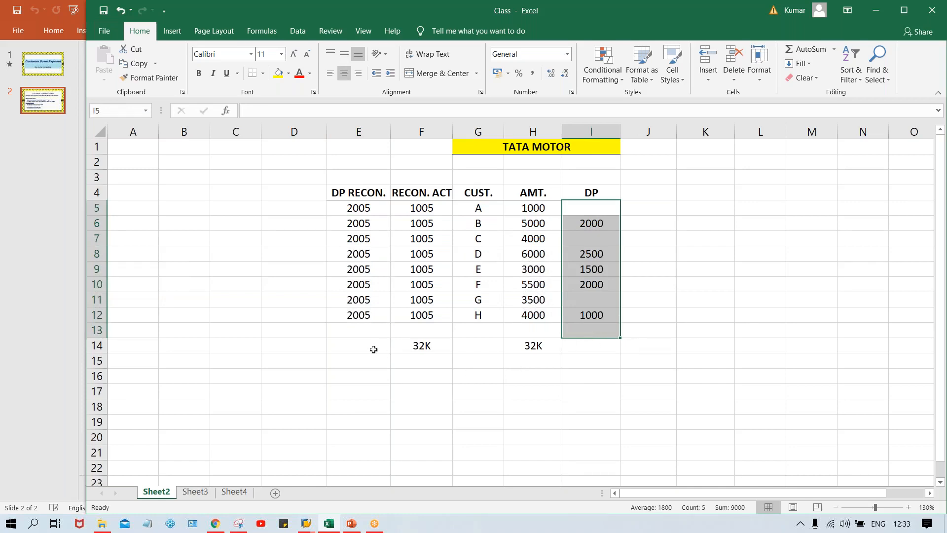
{"action": "left_click", "coordinate": [602, 344]}
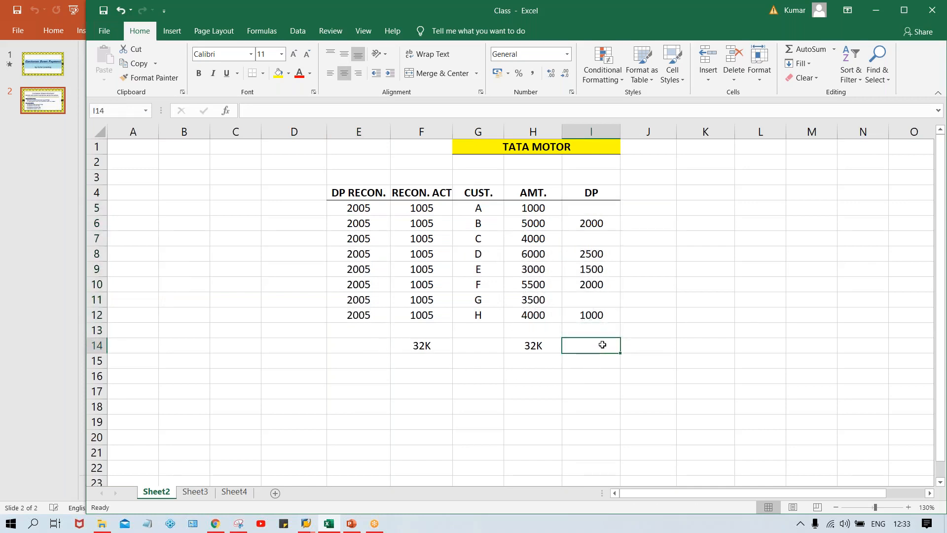
{"action": "type", "text": "9"}
{"action": "type", "text": "000"}
{"action": "key", "text": "Return"}
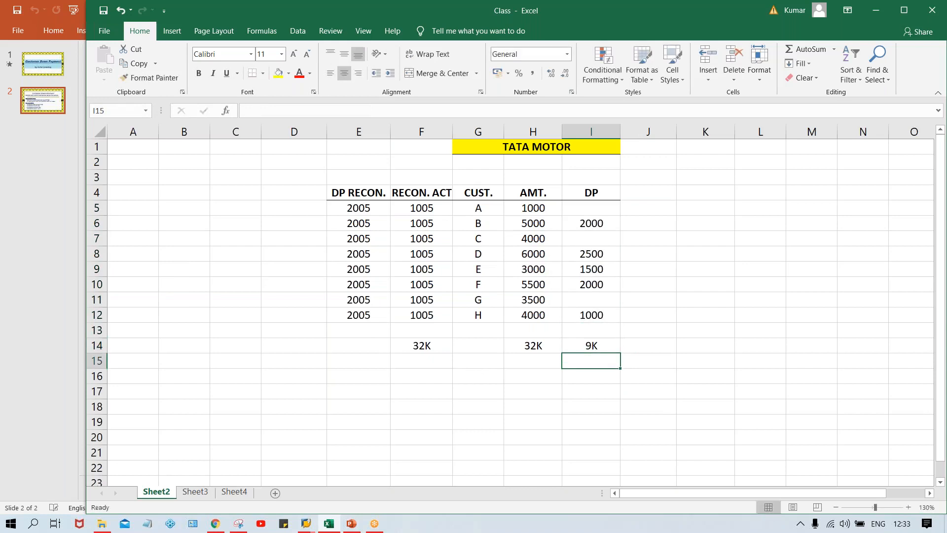
{"action": "left_click", "coordinate": [363, 347]}
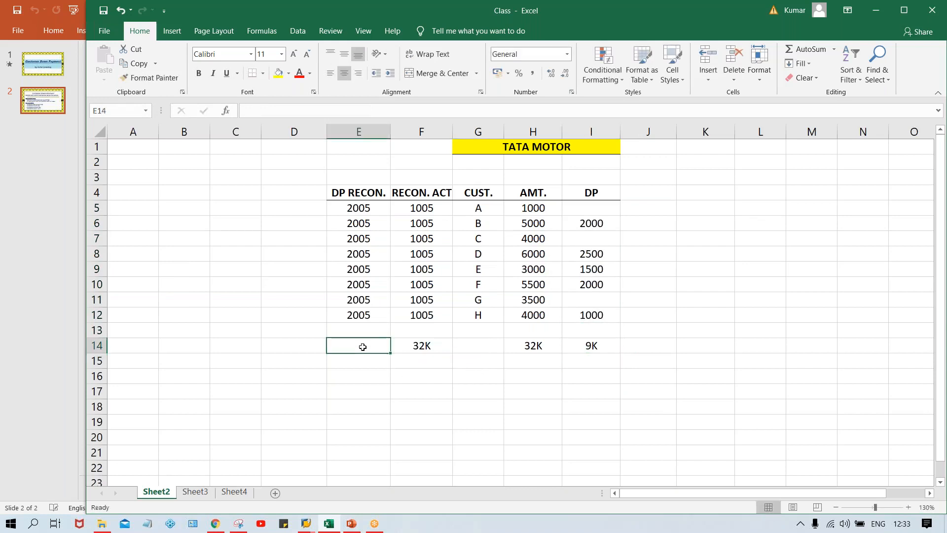
{"action": "type", "text": "9"}
{"action": "type", "text": "000"}
{"action": "key", "text": "Return"}
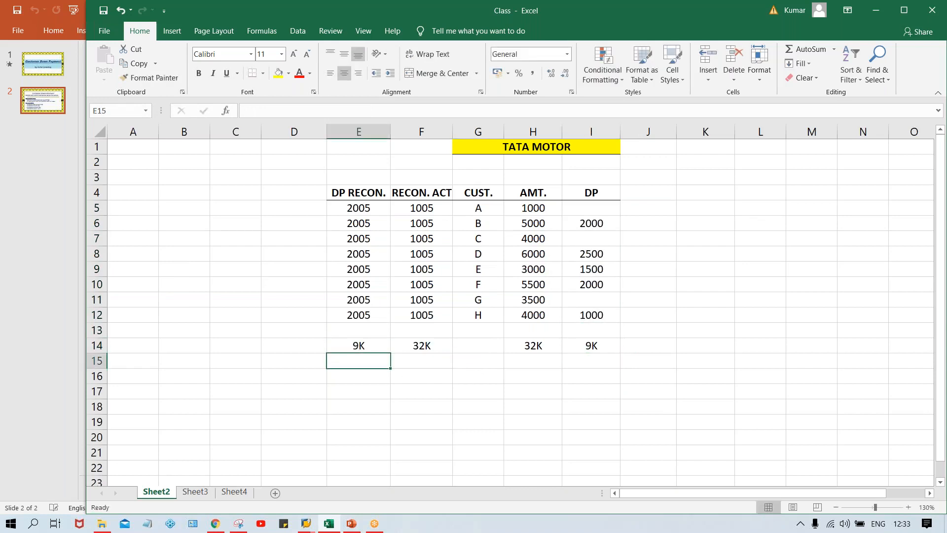
- Compare the row 14 totals under DP RECON. and RECON. ACT with the customers' accounts, amounts and down payments
{"action": "left_click", "coordinate": [353, 345]}
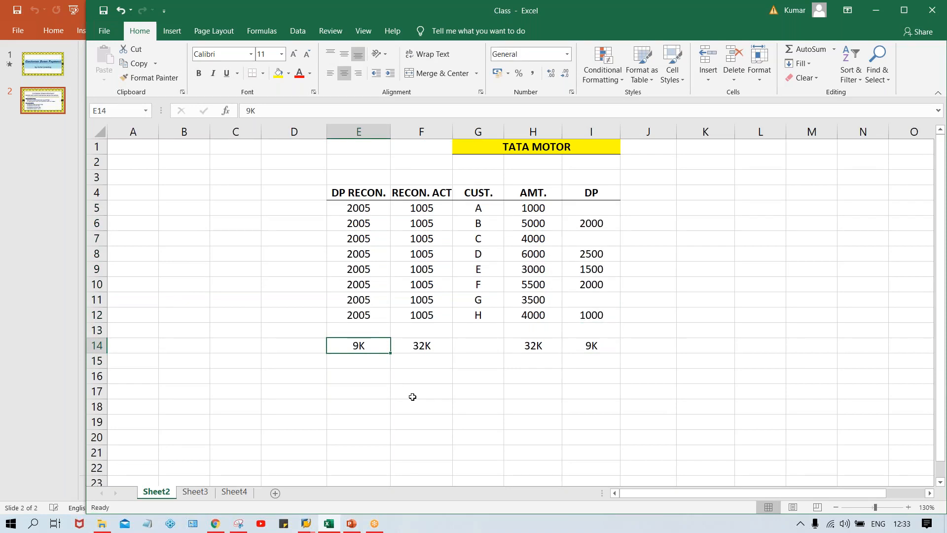
{"action": "left_click", "coordinate": [427, 349]}
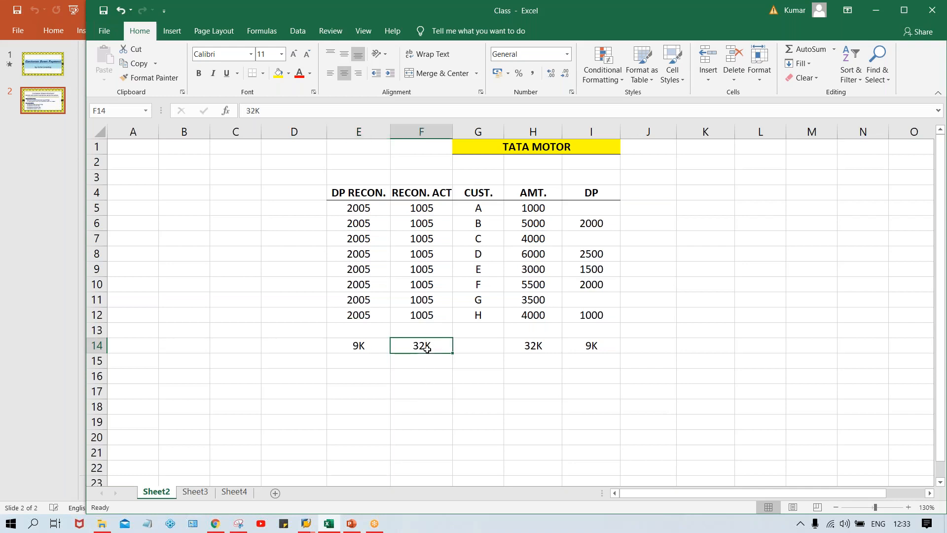
{"action": "left_click", "coordinate": [359, 346]}
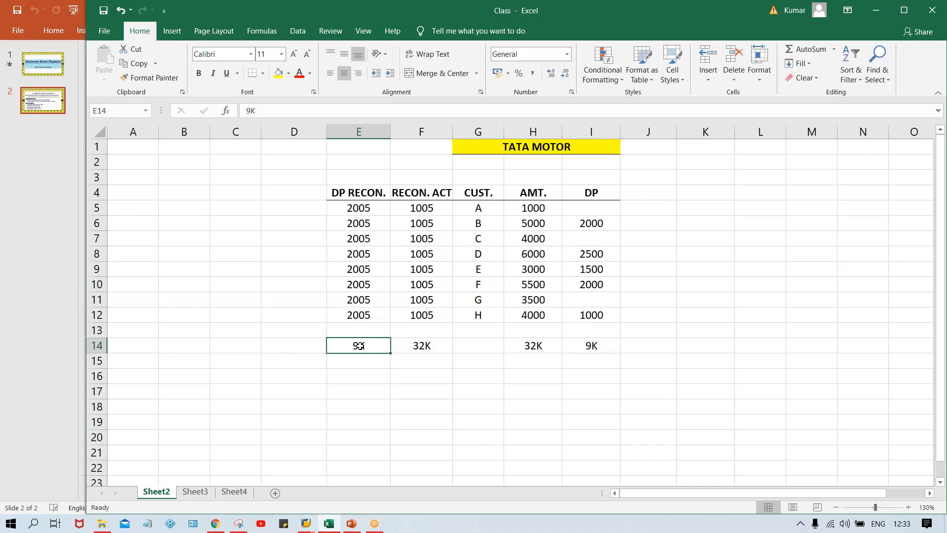
{"action": "left_click", "coordinate": [413, 313]}
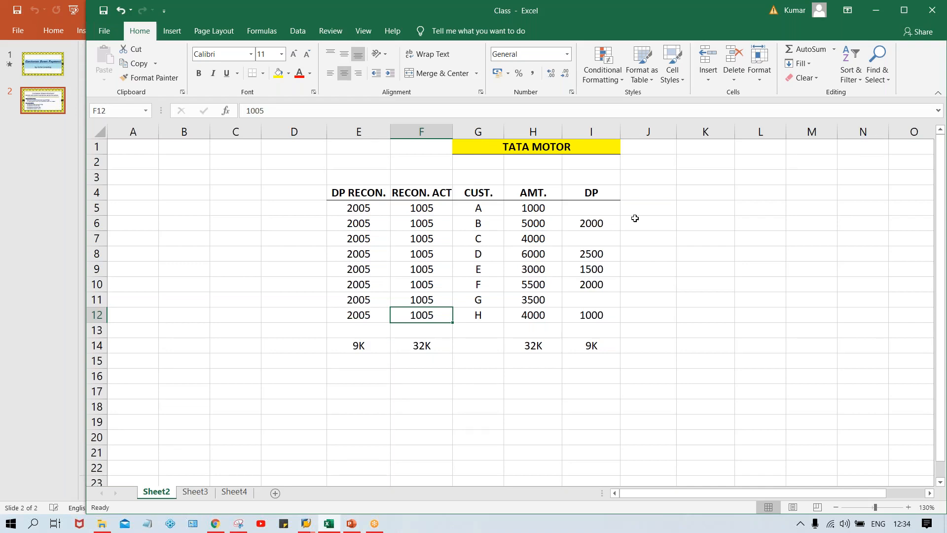
{"action": "left_click", "coordinate": [497, 257]}
{"action": "left_click", "coordinate": [495, 270]}
{"action": "left_click", "coordinate": [486, 232]}
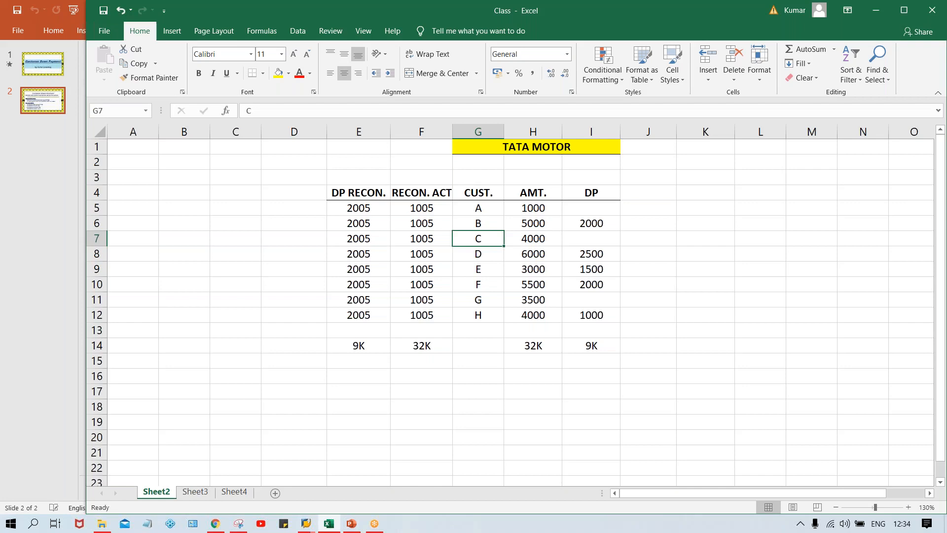
{"action": "key", "text": "Left"}
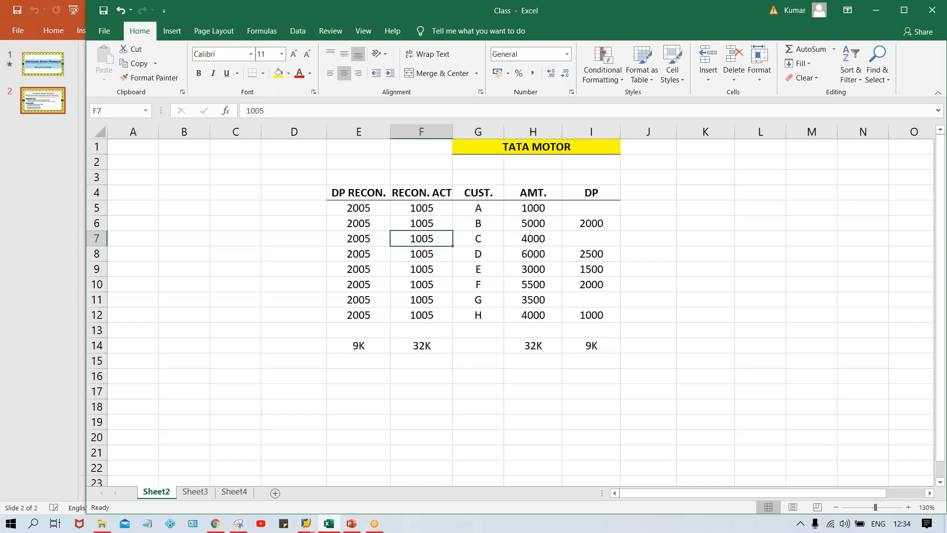
{"action": "left_click", "coordinate": [417, 346]}
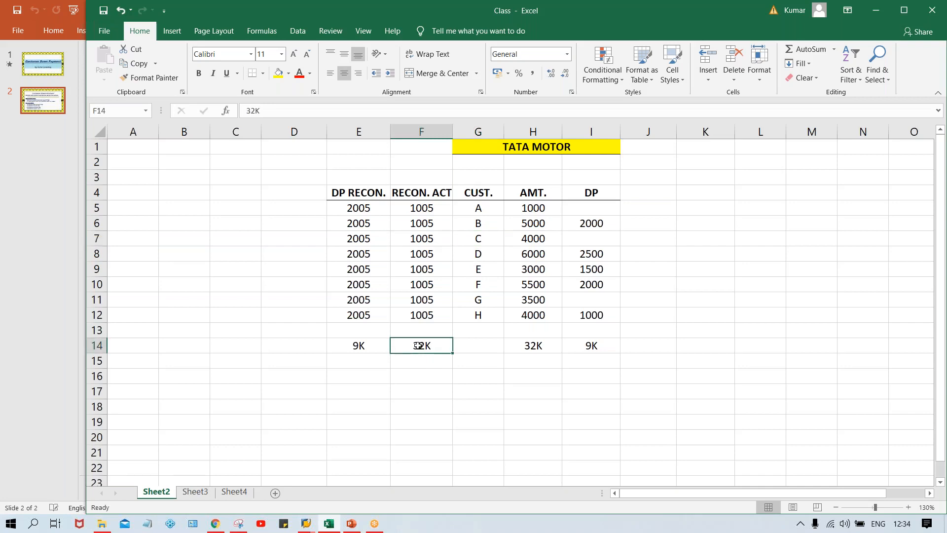
{"action": "left_click", "coordinate": [366, 350]}
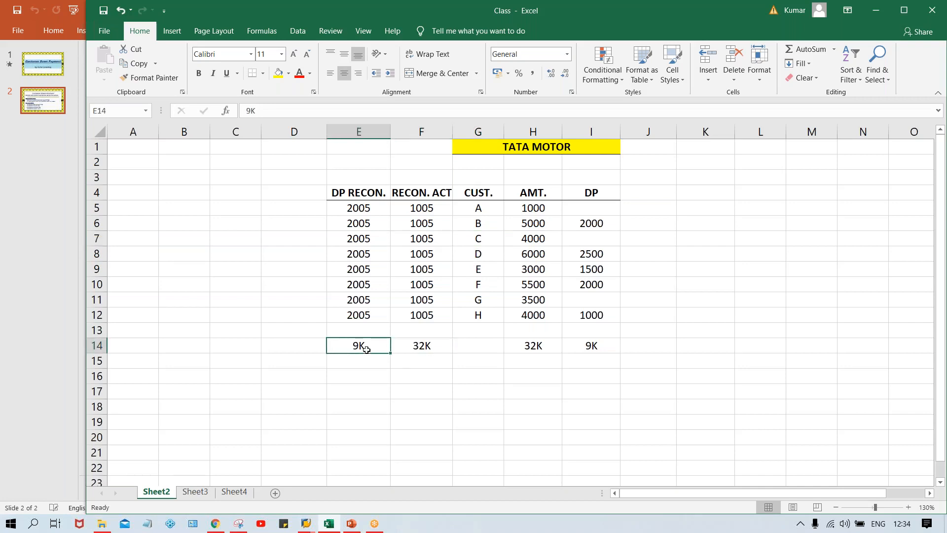
{"action": "left_click", "coordinate": [430, 345]}
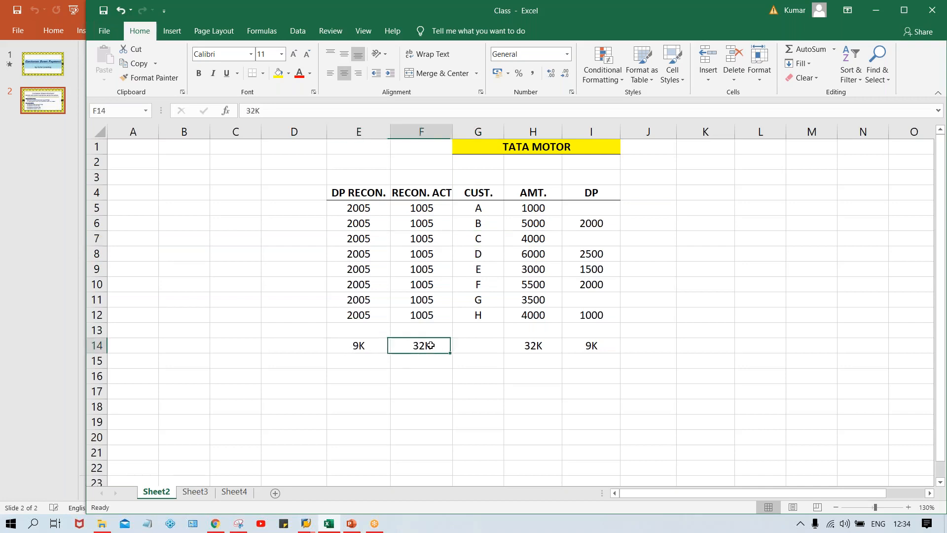
{"action": "left_click", "coordinate": [374, 346]}
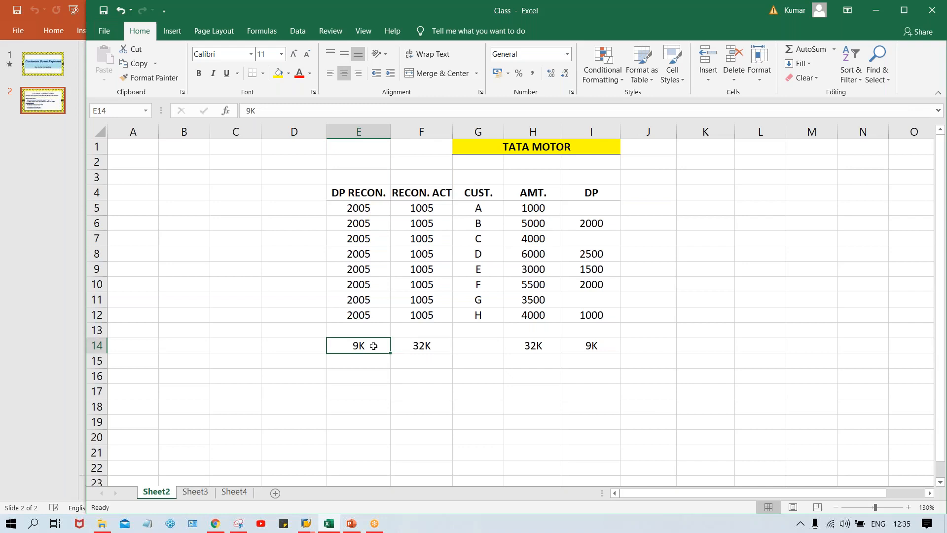
- Review the configuration steps on the Customer Down Payment slide in PowerPoint and try to start transaction FS00 in an open SAP session
{"action": "left_click", "coordinate": [352, 524]}
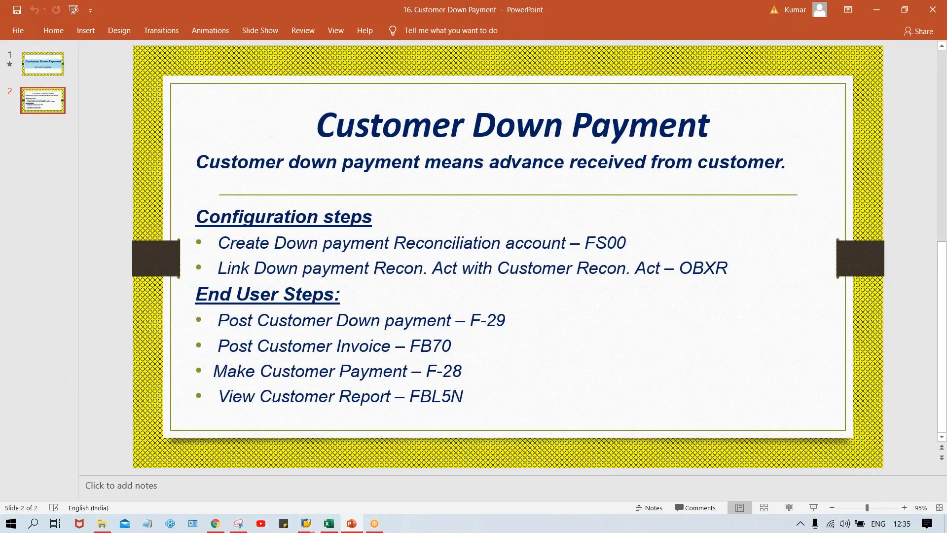
{"action": "mouse_move", "coordinate": [306, 523]}
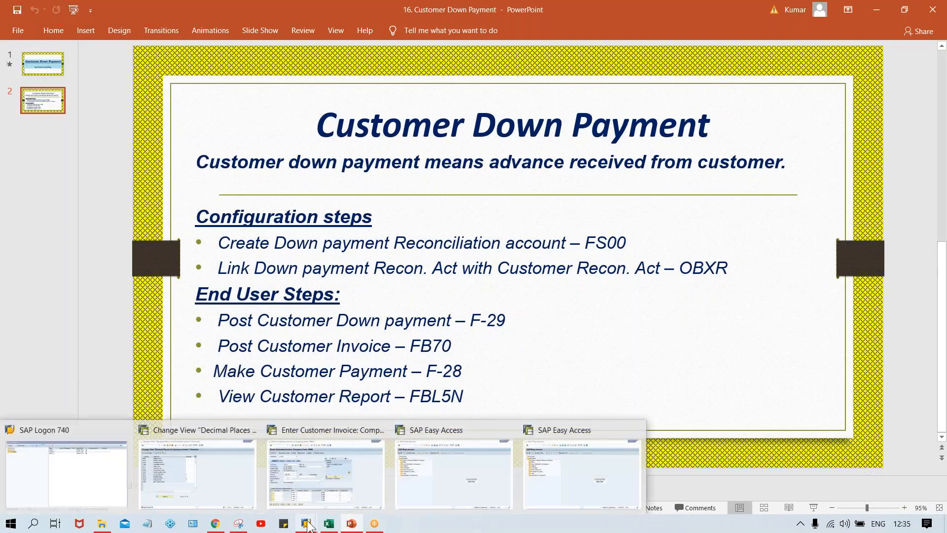
{"action": "mouse_move", "coordinate": [454, 488]}
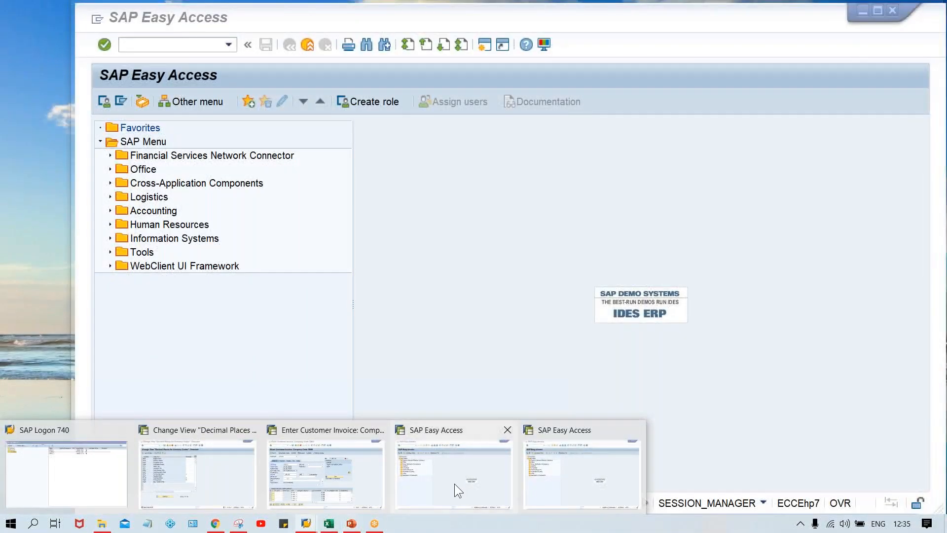
{"action": "left_click", "coordinate": [455, 483]}
{"action": "type", "text": "FS00"}
{"action": "key", "text": "Return"}
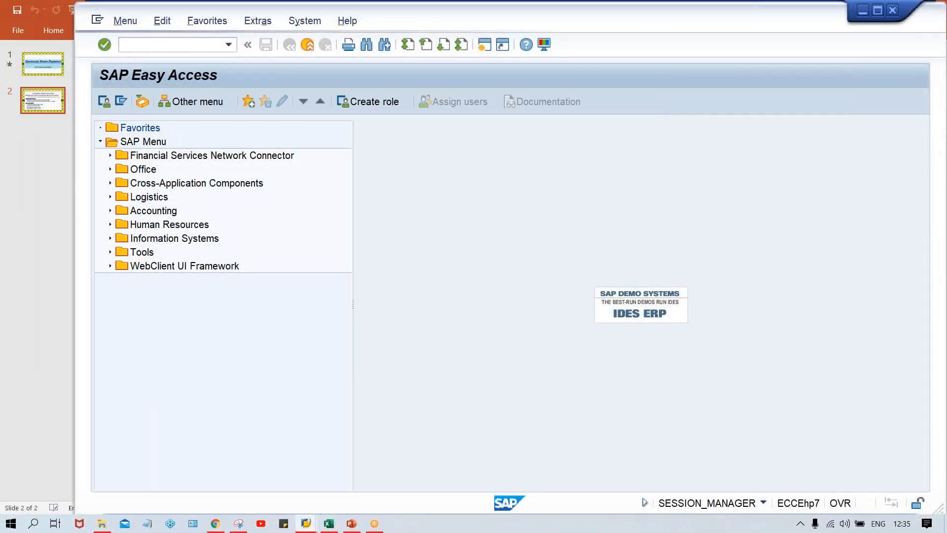
- Switch to SAP Logon and open a new session on the SAP_2 connection
{"action": "left_click", "coordinate": [306, 523]}
{"action": "left_click", "coordinate": [114, 474]}
{"action": "left_click", "coordinate": [428, 82]}
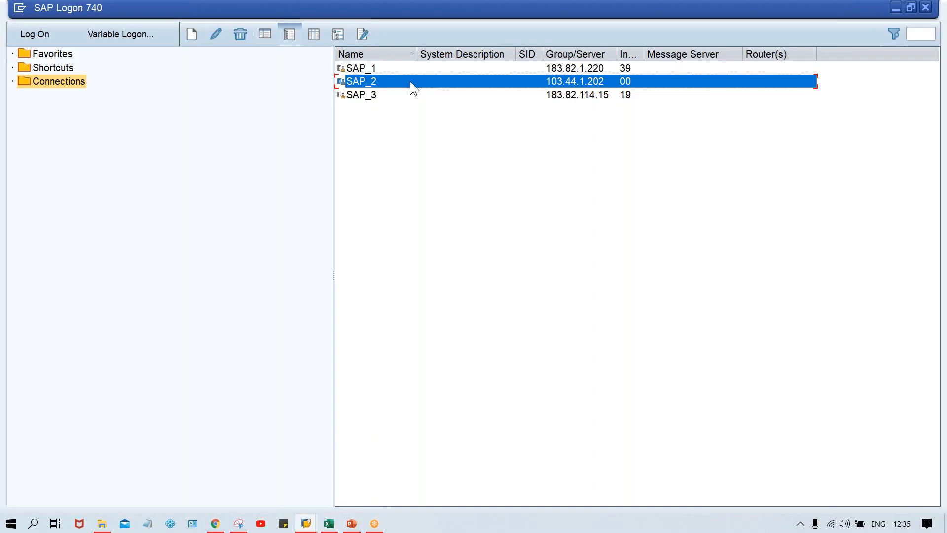
{"action": "double_click", "coordinate": [410, 81]}
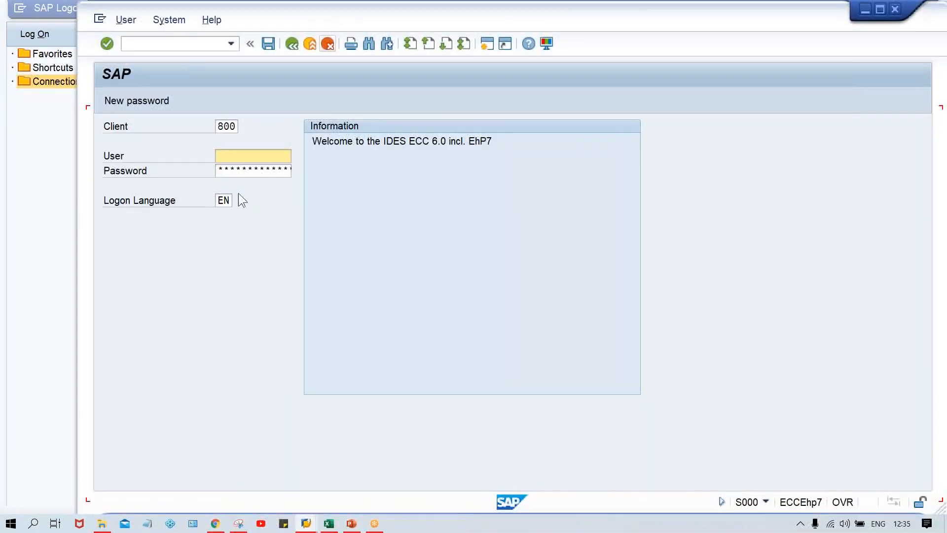
- Fill in the user name and the account password and log on to SAP
{"action": "left_click", "coordinate": [238, 152]}
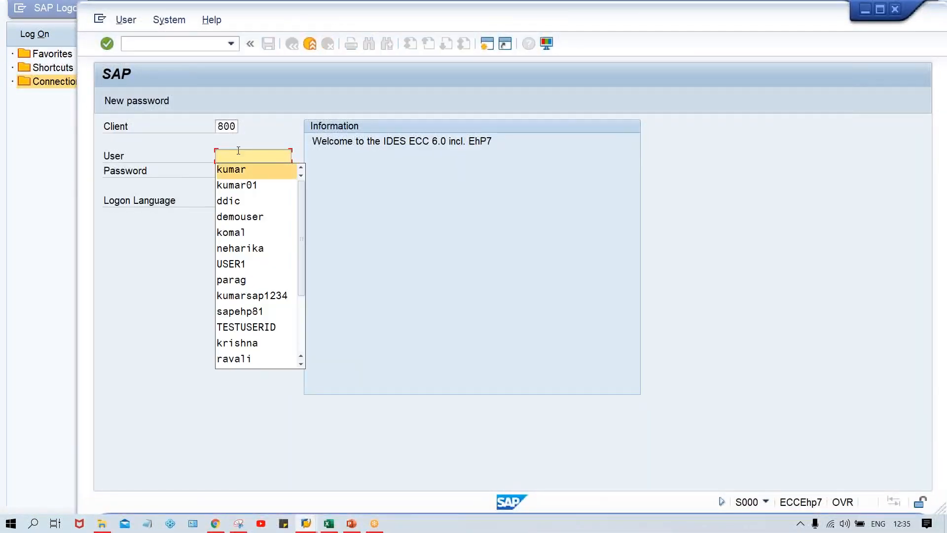
{"action": "key", "text": "Tab"}
{"action": "type", "text": "**"}
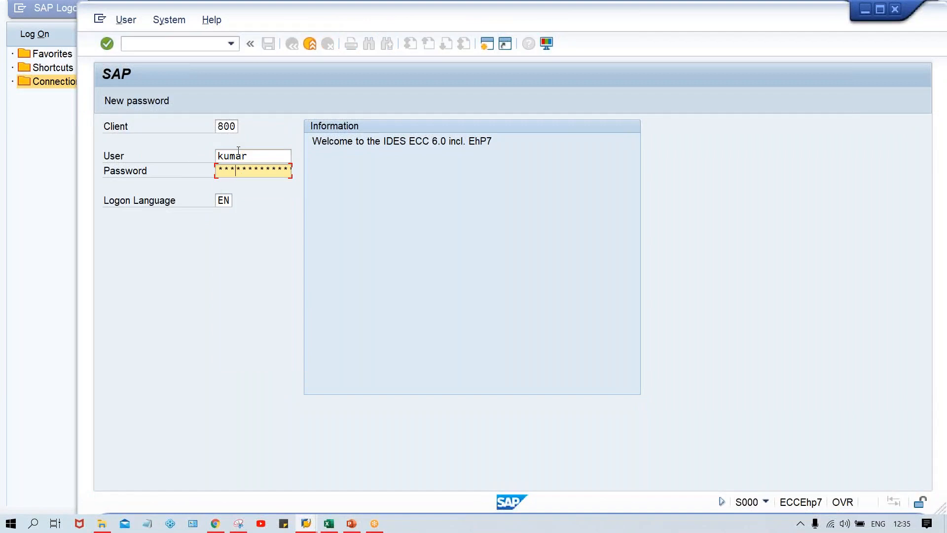
{"action": "key", "text": "Return"}
{"action": "key", "text": "Tab"}
{"action": "key", "text": "Return"}
{"action": "key", "text": "Caps_Lock"}
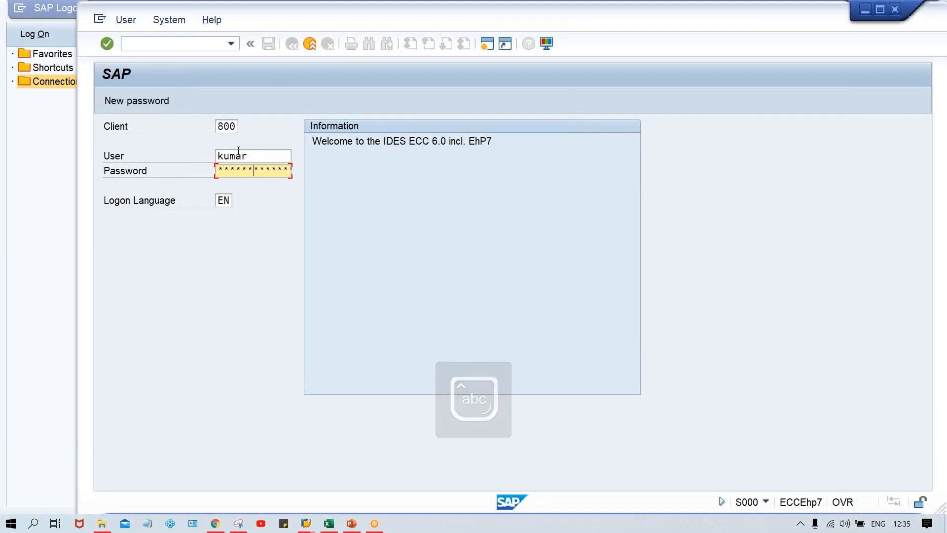
{"action": "key", "text": "Return"}
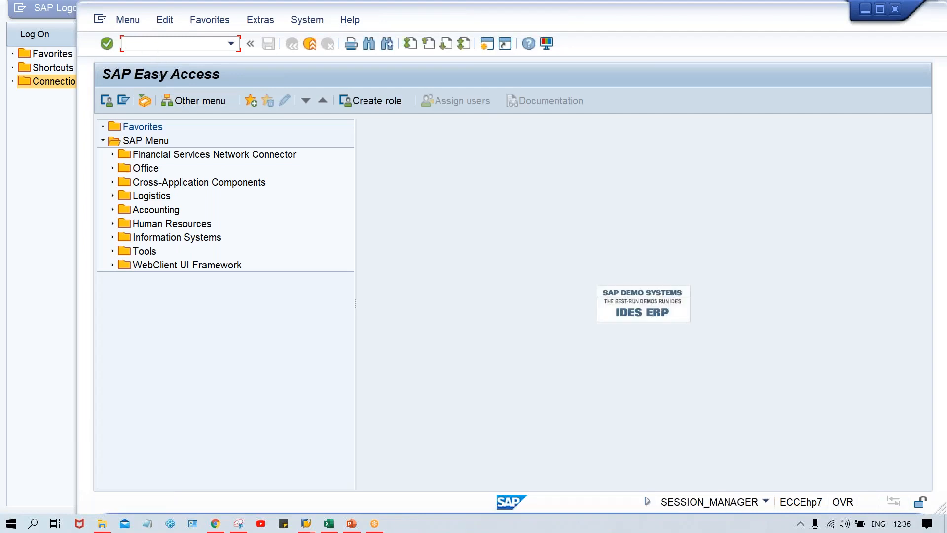
- Start transaction FS00 and expand the LIABILITY ACCOUNTS group of company code TM00
{"action": "type", "text": "fs00"}
{"action": "key", "text": "Return"}
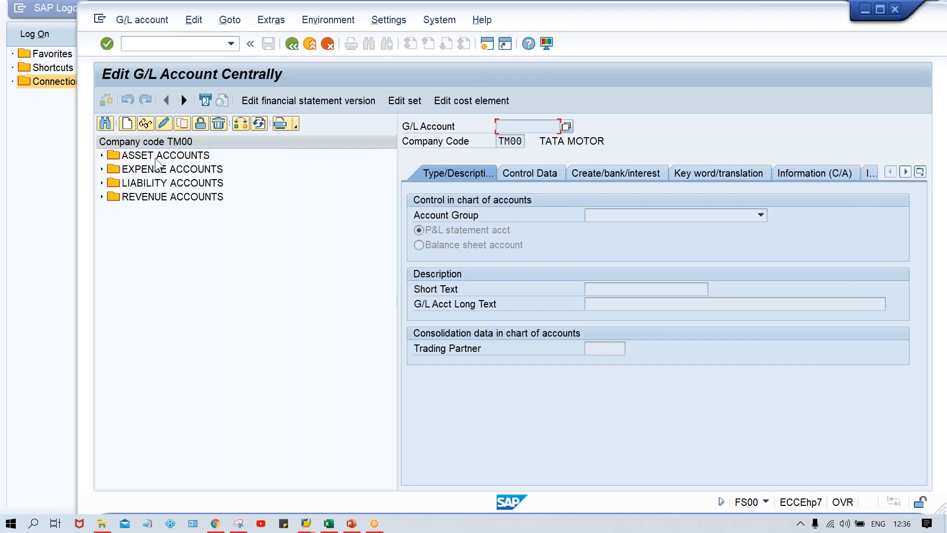
{"action": "left_click", "coordinate": [174, 187]}
{"action": "double_click", "coordinate": [173, 183]}
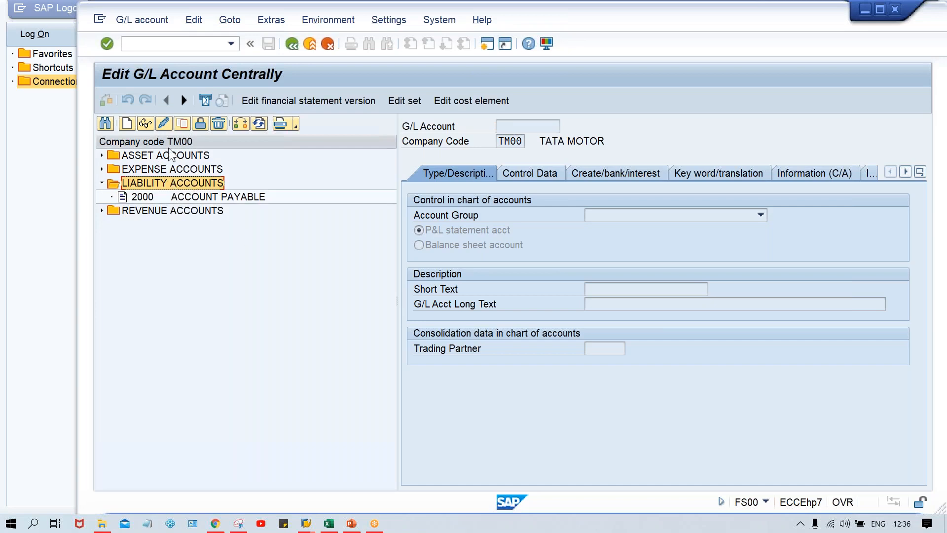
- Create a G/L account in company code TM00 with the number following ACCOUNT PAYABLE and set its account group to LIABILITY ACCOUNTS
{"action": "left_click", "coordinate": [129, 123]}
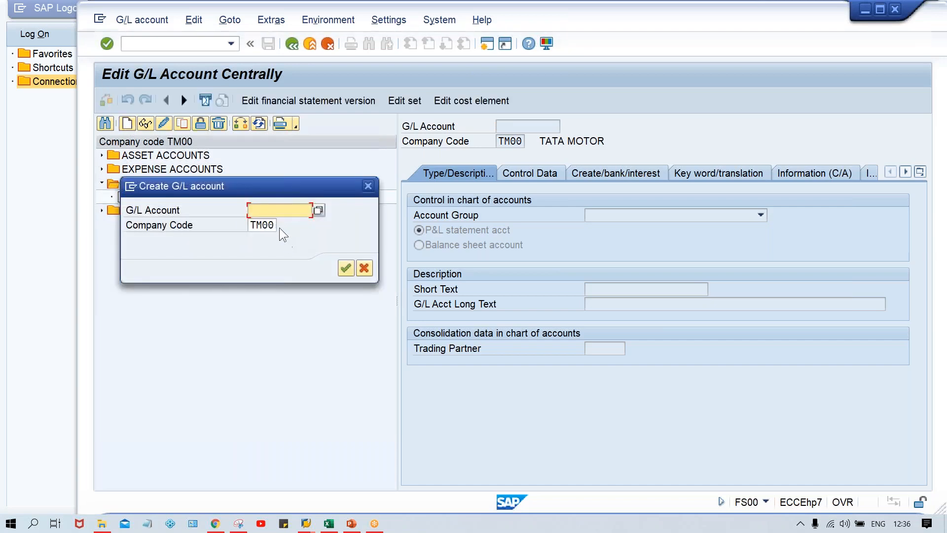
{"action": "type", "text": "2001"}
{"action": "key", "text": "Return"}
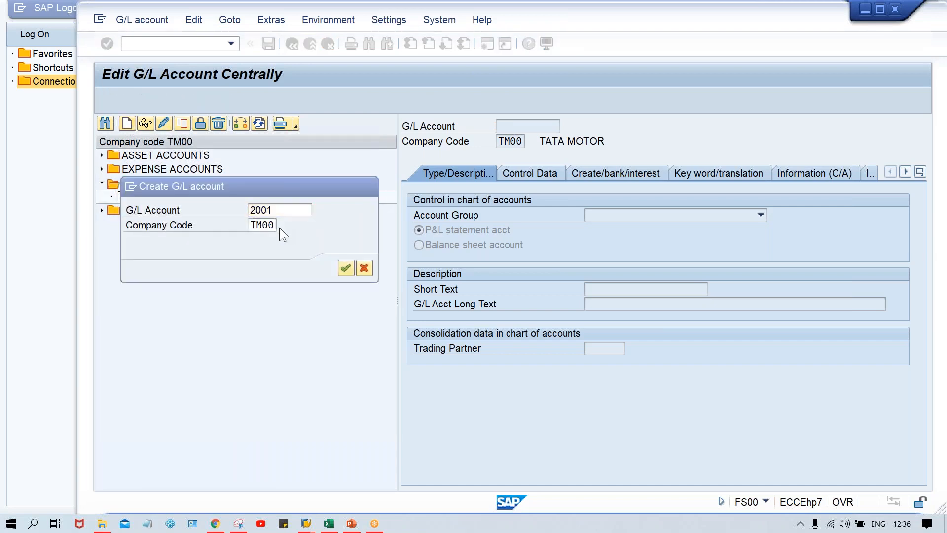
{"action": "left_click", "coordinate": [588, 218]}
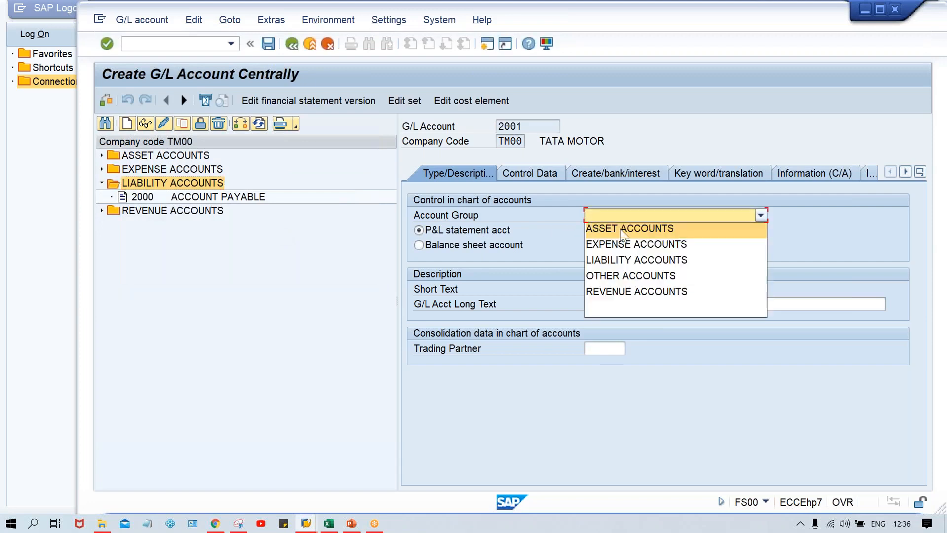
{"action": "left_click", "coordinate": [646, 260]}
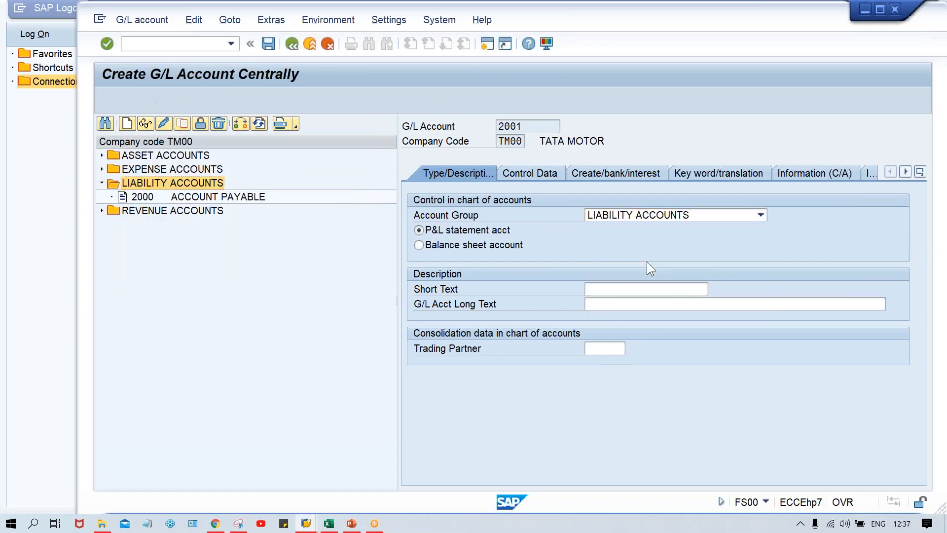
- Set both the short text and the long text of the new G/L account to CUSTOMER DOWNPAYMENT
{"action": "left_click", "coordinate": [602, 287]}
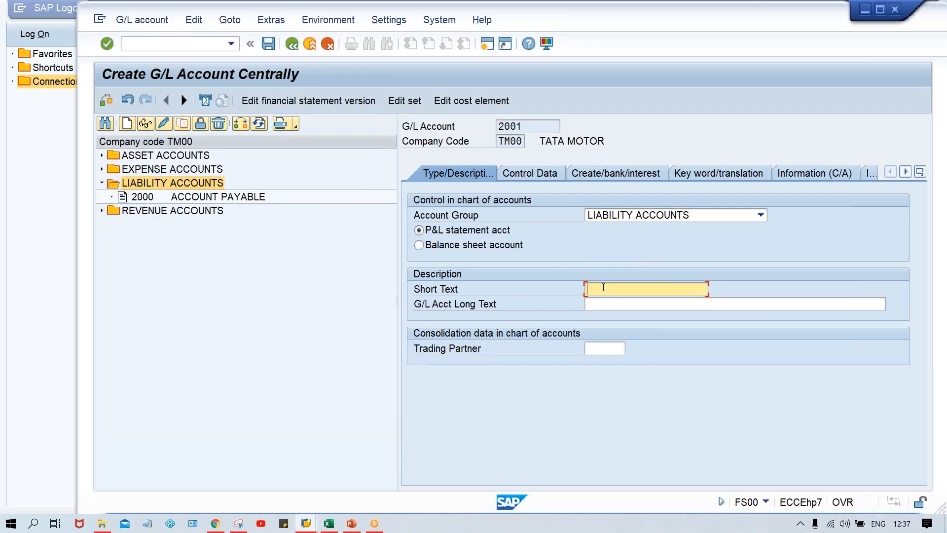
{"action": "type", "text": "CUS"}
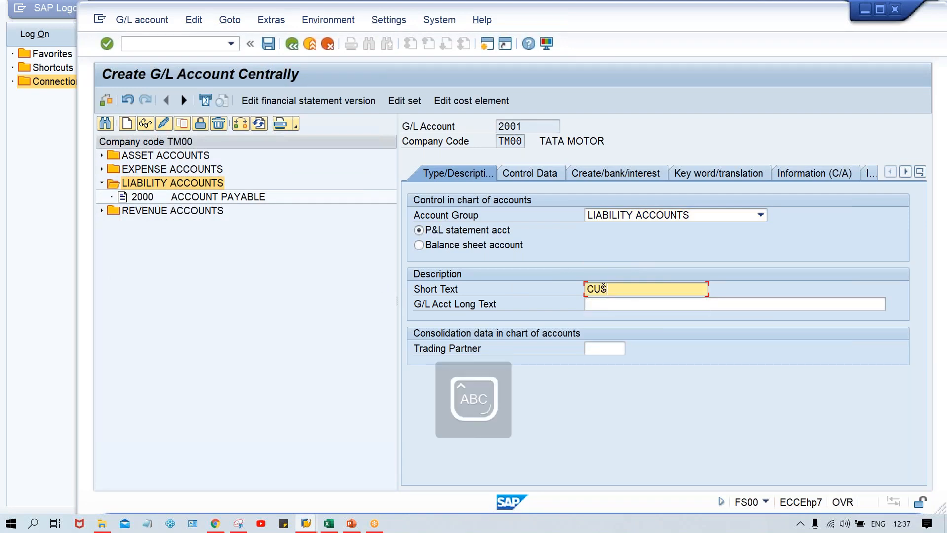
{"action": "type", "text": "TOMER "}
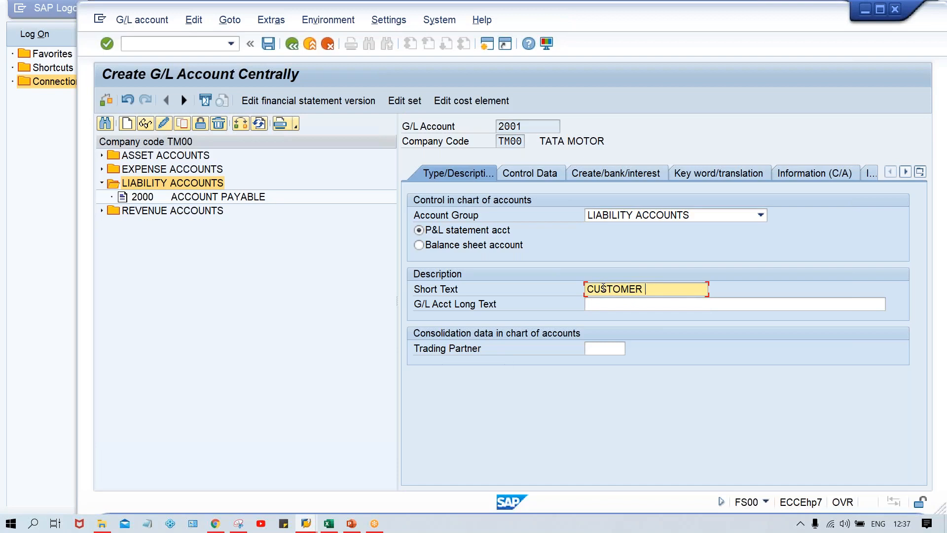
{"action": "type", "text": "DOWNPAYMENT"}
{"action": "key", "text": "ctrl+a"}
{"action": "key", "text": "ctrl+c"}
{"action": "key", "text": "Tab"}
{"action": "key", "text": "ctrl+v"}
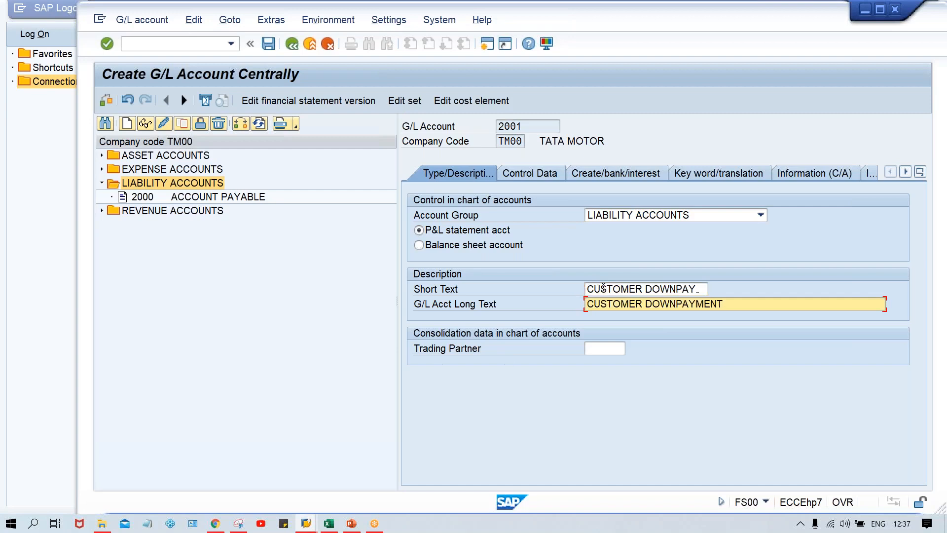
- Classify the new CUSTOMER DOWNPAYMENT G/L account as a balance sheet account
{"action": "left_click", "coordinate": [535, 175]}
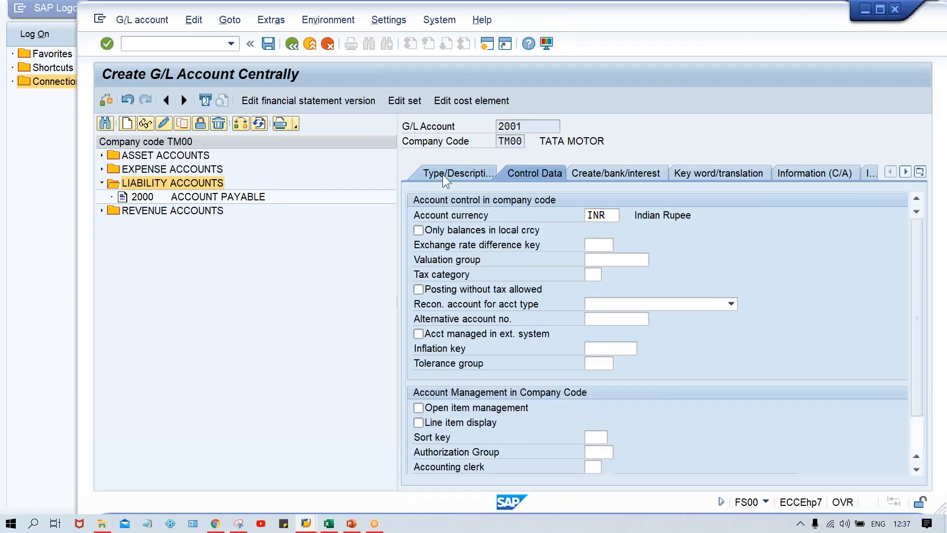
{"action": "left_click", "coordinate": [442, 174]}
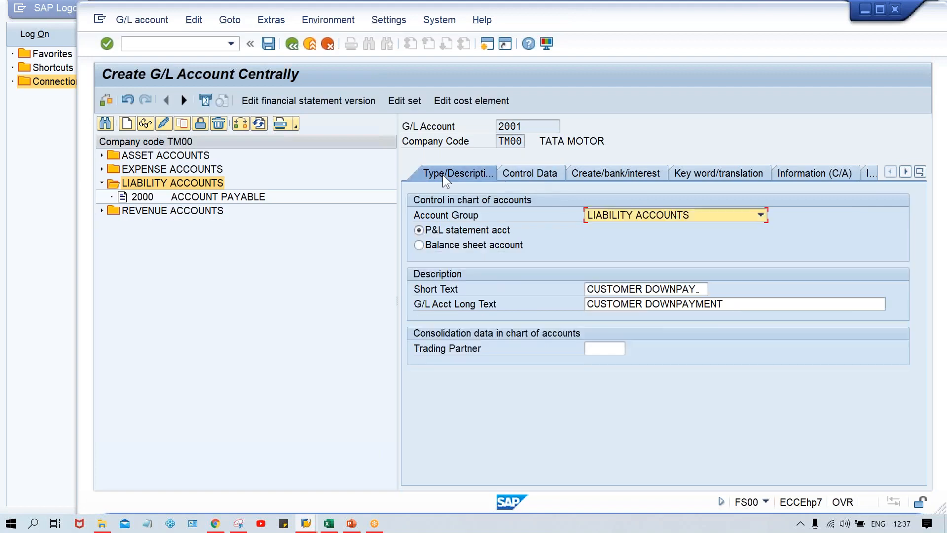
{"action": "left_click", "coordinate": [440, 245]}
- Make the G/L account a reconciliation account for Customers, turn on line item display and set its sort key to 001
{"action": "left_click", "coordinate": [546, 169]}
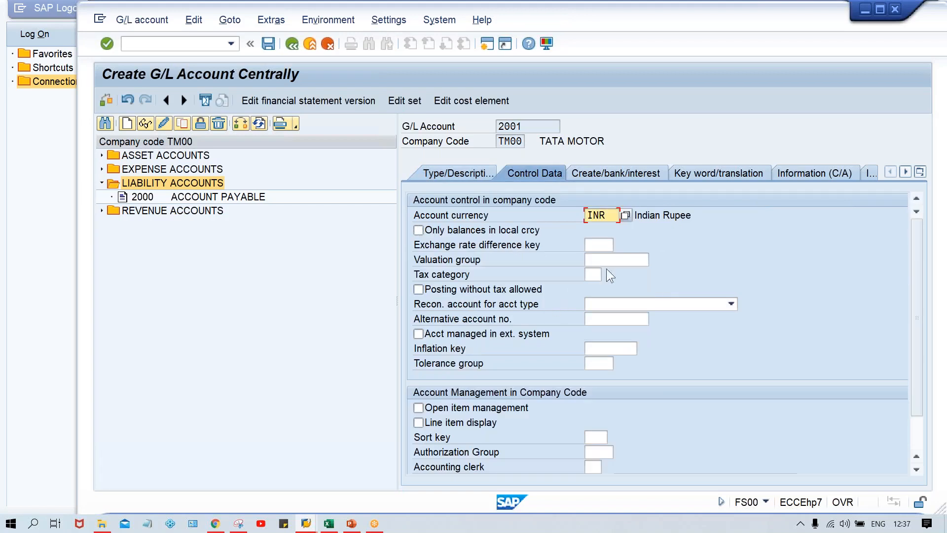
{"action": "left_click", "coordinate": [614, 304]}
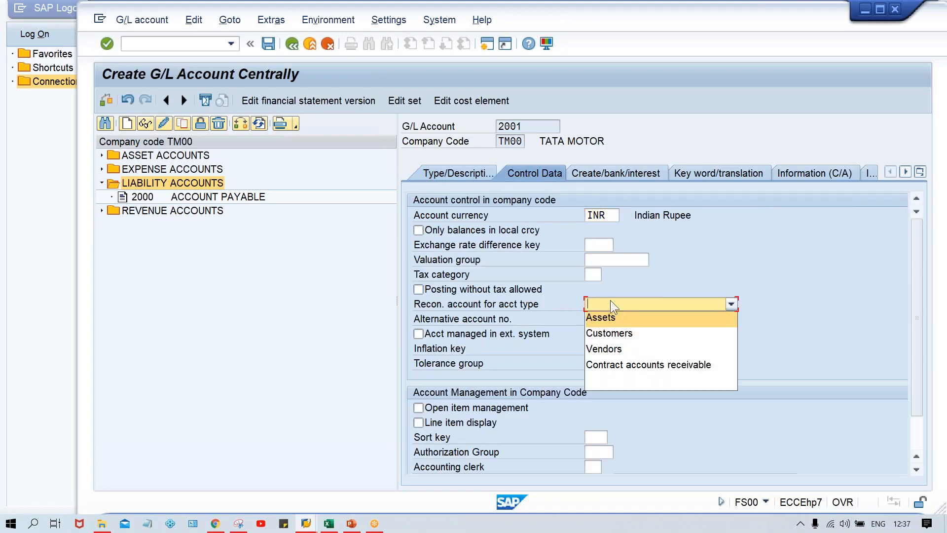
{"action": "left_click", "coordinate": [611, 333]}
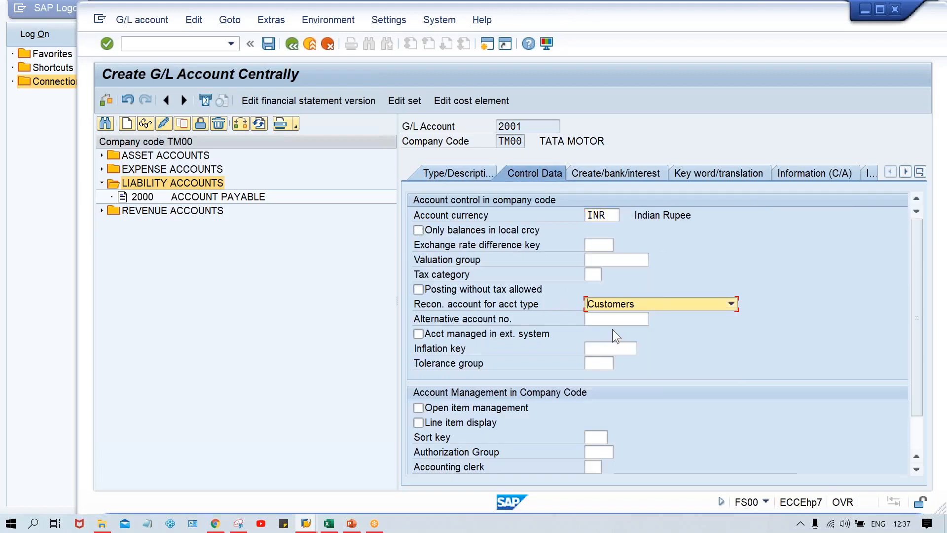
{"action": "left_click", "coordinate": [496, 422]}
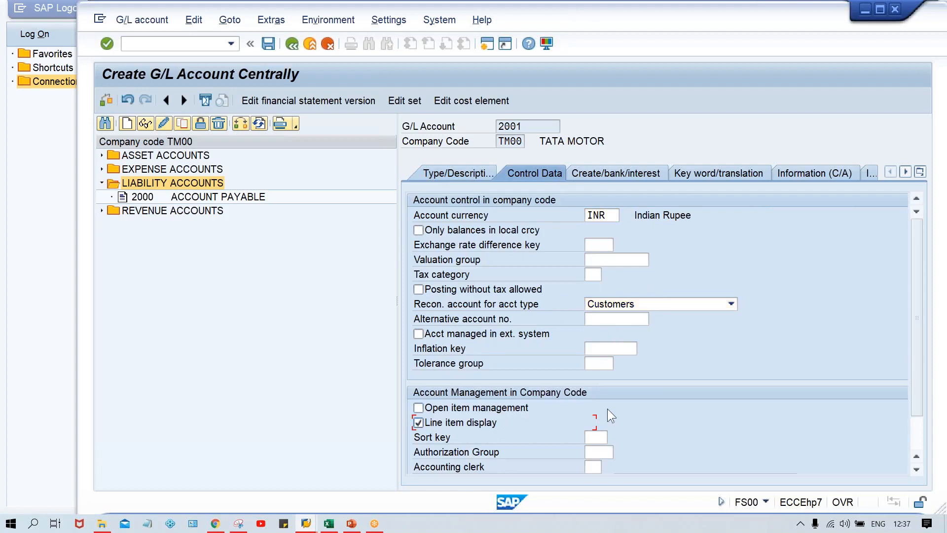
{"action": "left_click", "coordinate": [598, 436]}
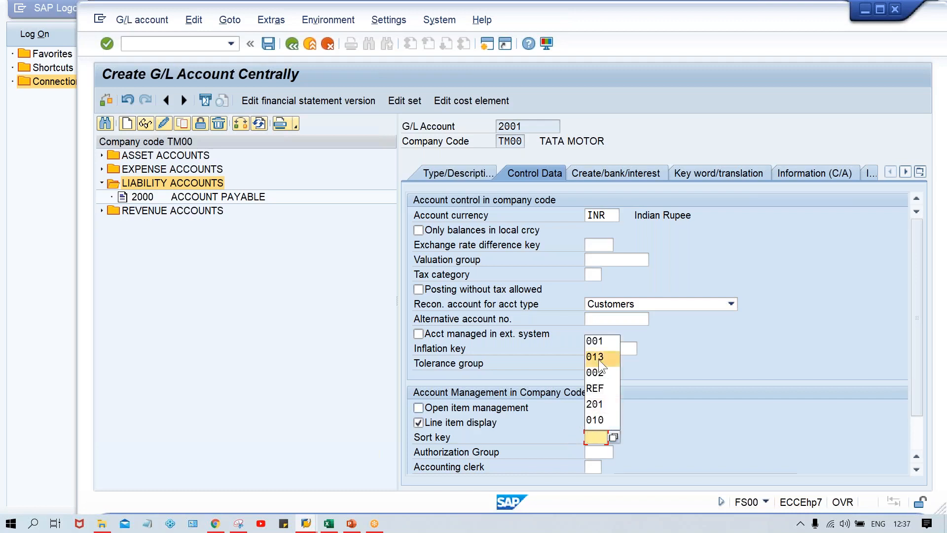
{"action": "left_click", "coordinate": [596, 341]}
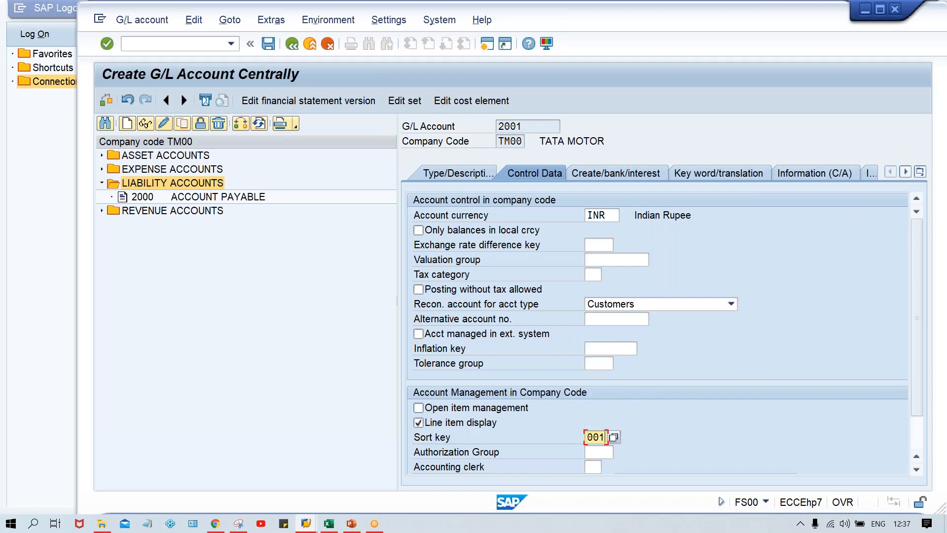
- Assign field status group G067 to the G/L account and save it
{"action": "left_click", "coordinate": [626, 170]}
{"action": "left_click", "coordinate": [596, 216]}
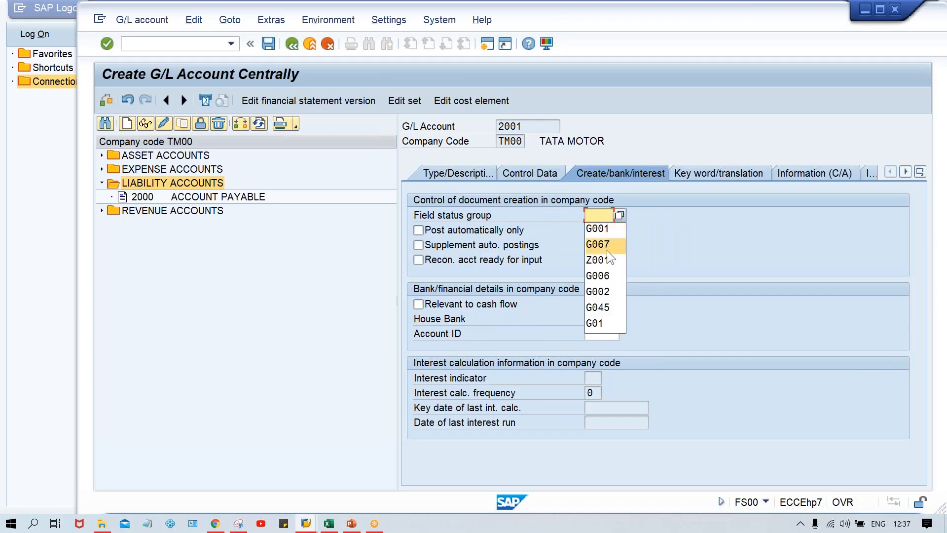
{"action": "left_click", "coordinate": [607, 248]}
{"action": "key", "text": "Return"}
{"action": "key", "text": "ctrl+s"}
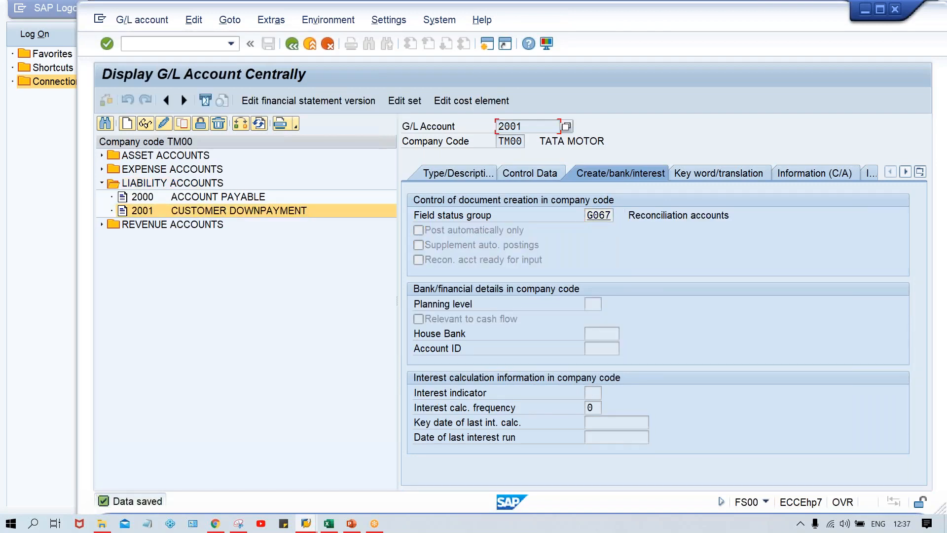
- Review the saved account's type and description, and switch to PowerPoint to check the configuration steps on the Customer Down Payment slide
{"action": "left_click", "coordinate": [456, 173]}
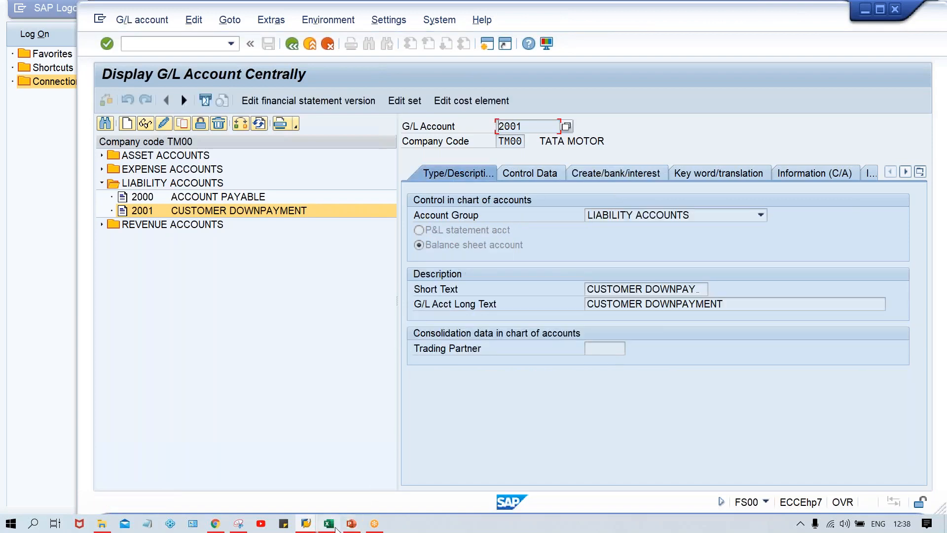
{"action": "mouse_move", "coordinate": [351, 522]}
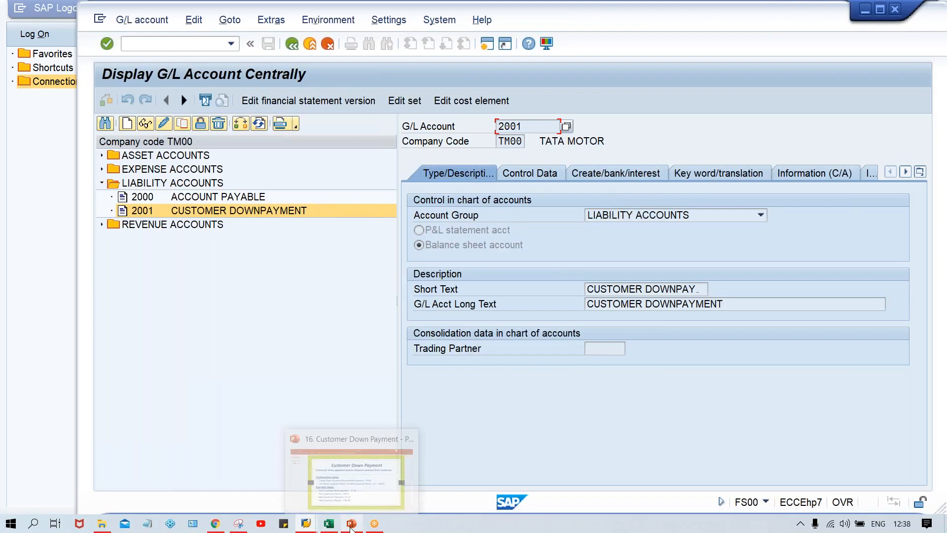
{"action": "left_click", "coordinate": [359, 491]}
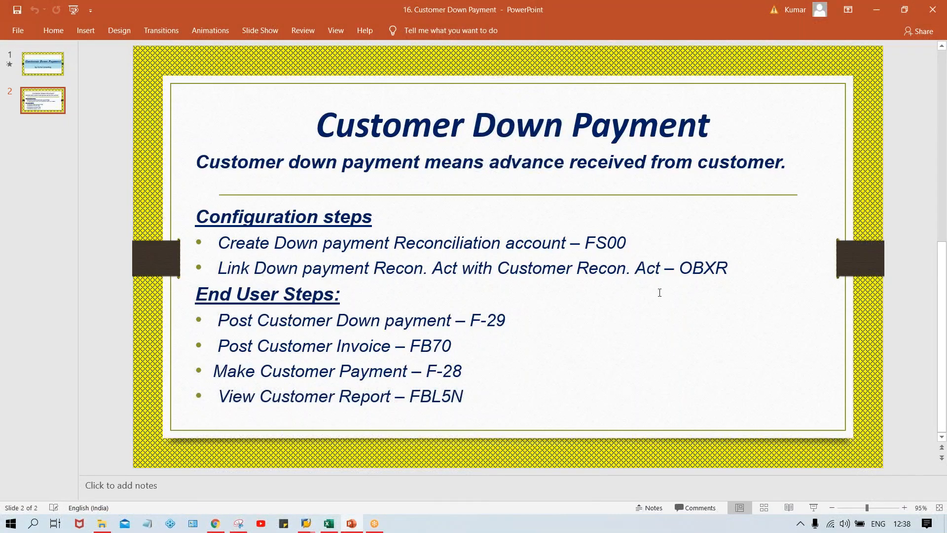
- Return to SAP, open an additional session and start transaction OBXR in it
{"action": "mouse_move", "coordinate": [306, 523]}
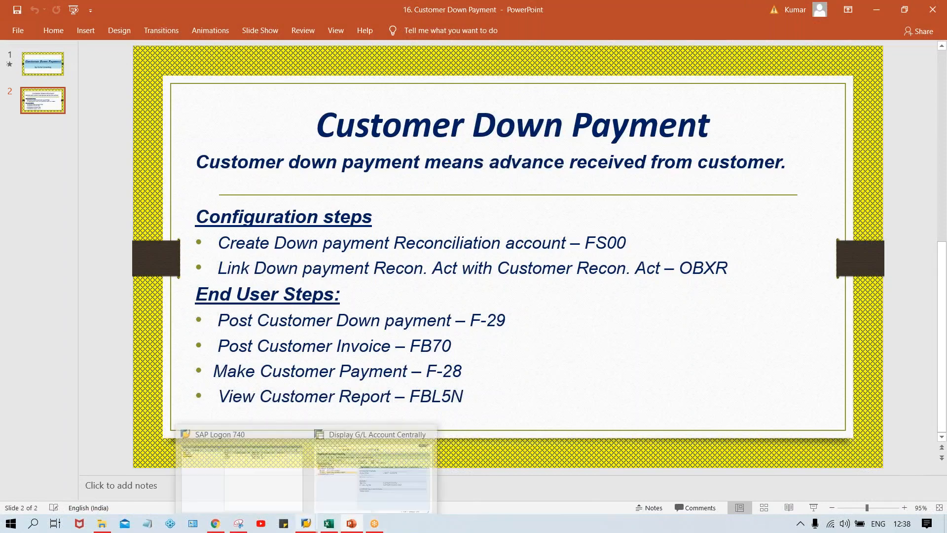
{"action": "left_click", "coordinate": [390, 486]}
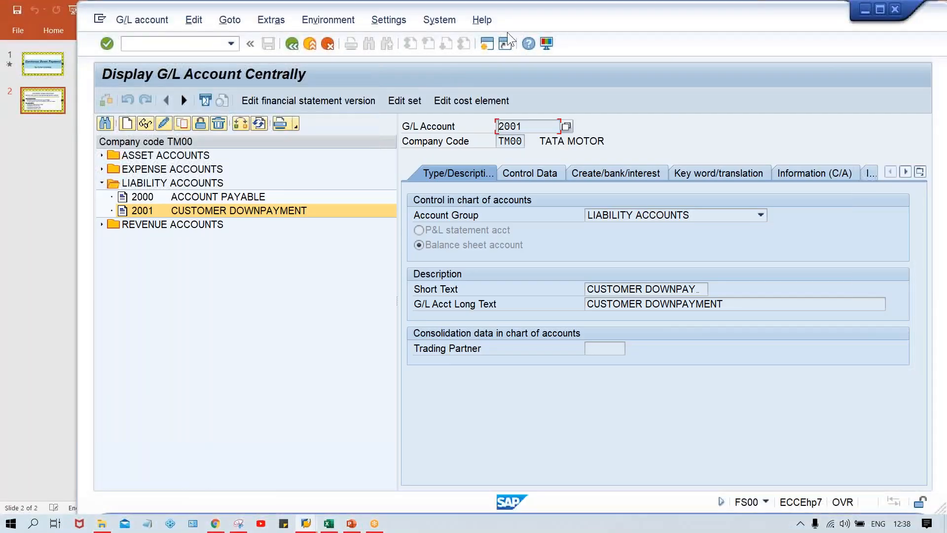
{"action": "left_click", "coordinate": [306, 523]}
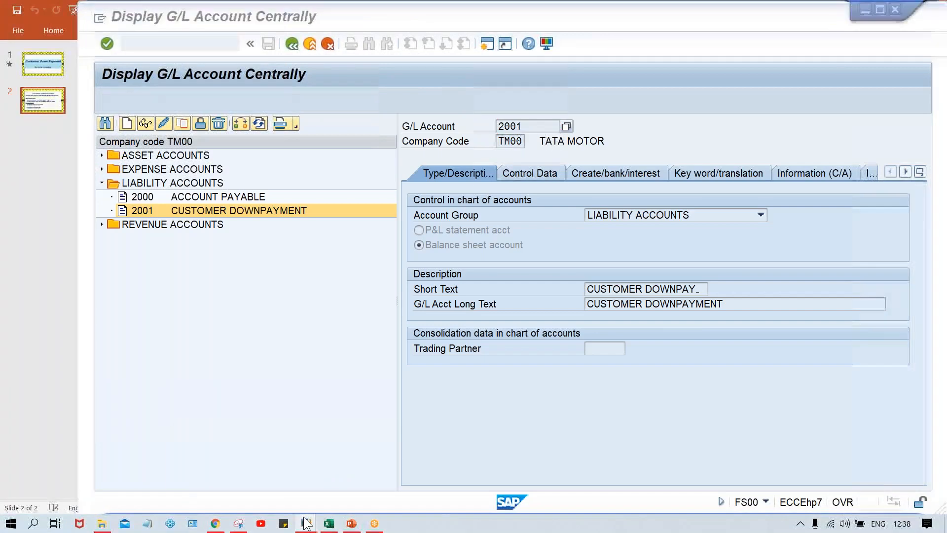
{"action": "left_click", "coordinate": [327, 481]}
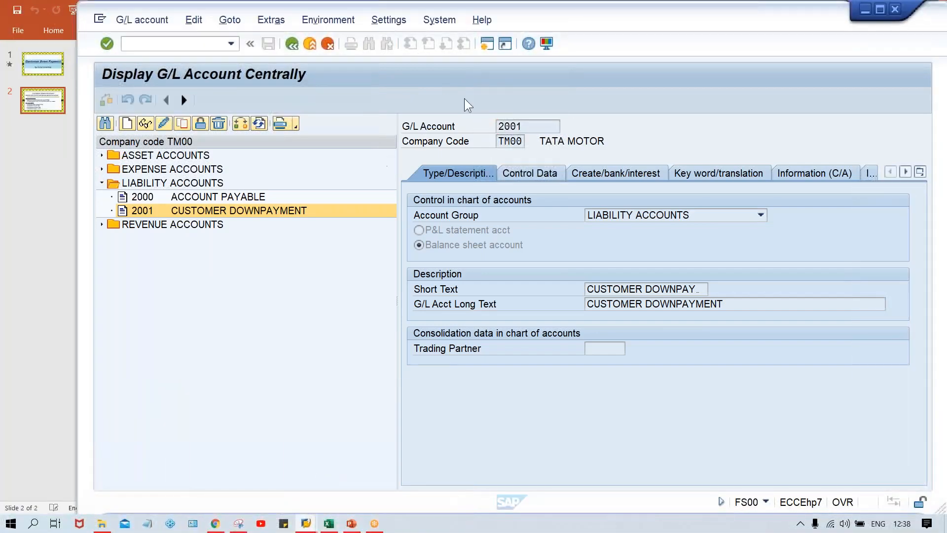
{"action": "left_click", "coordinate": [488, 44]}
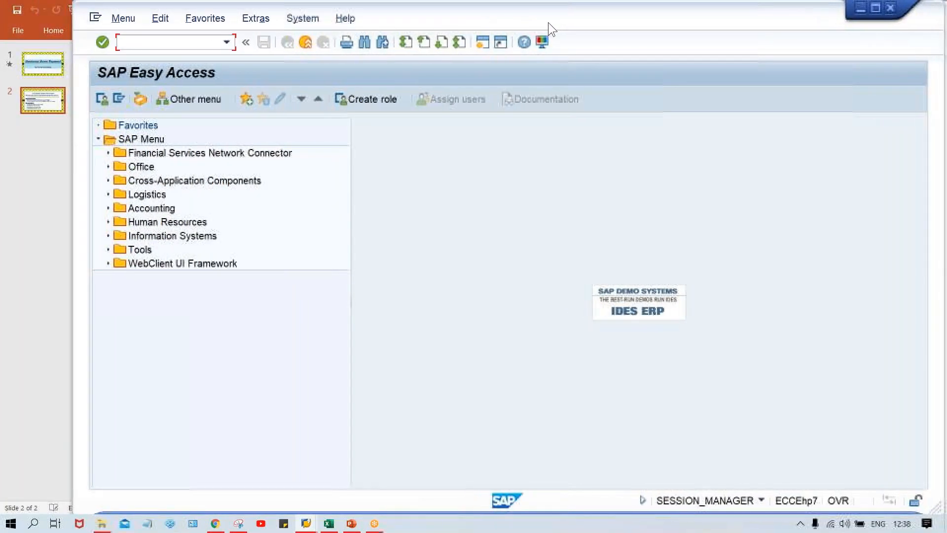
{"action": "type", "text": "OB"}
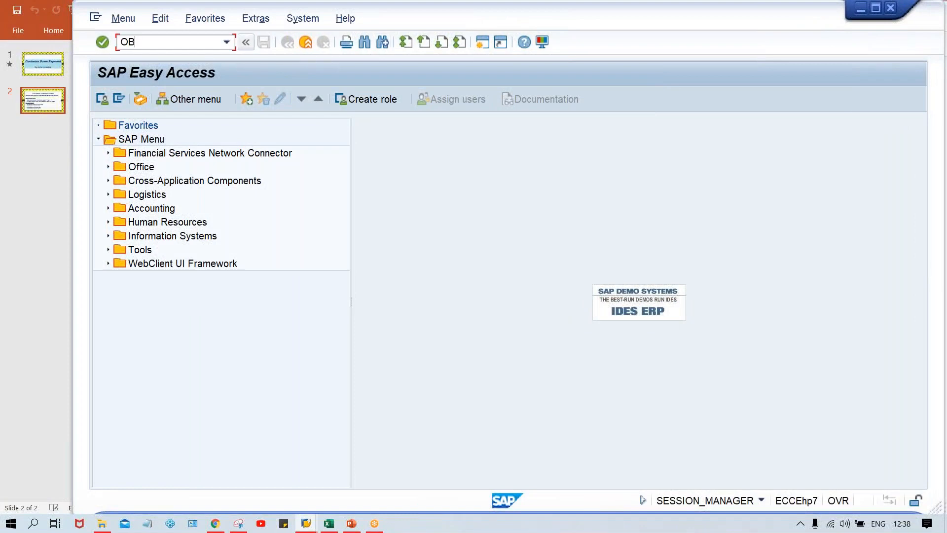
{"action": "type", "text": "XR"}
{"action": "key", "text": "Return"}
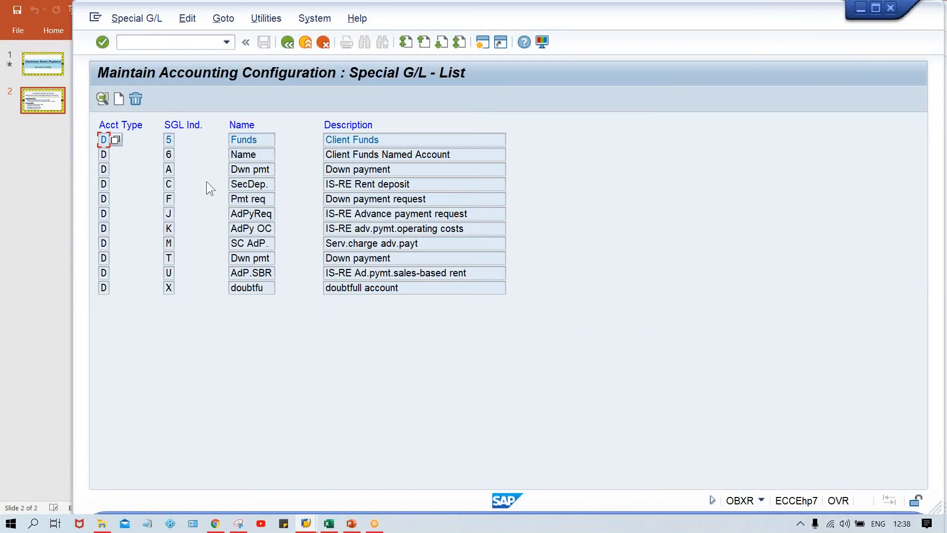
- Open special G/L indicator A (Down payment) for chart of accounts TCOA and enter the CUSTOMER DOWNPAYMENT account as special G/L account
{"action": "double_click", "coordinate": [237, 170]}
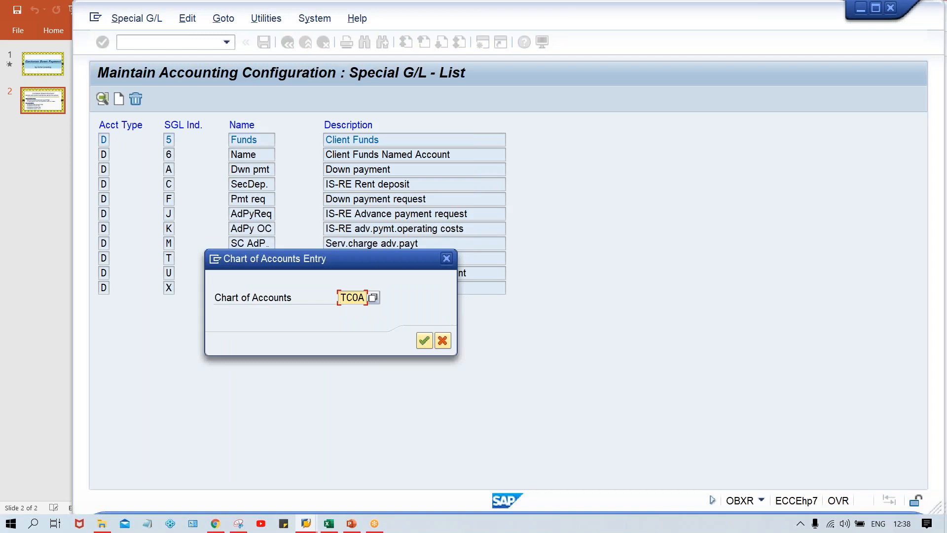
{"action": "key", "text": "Return"}
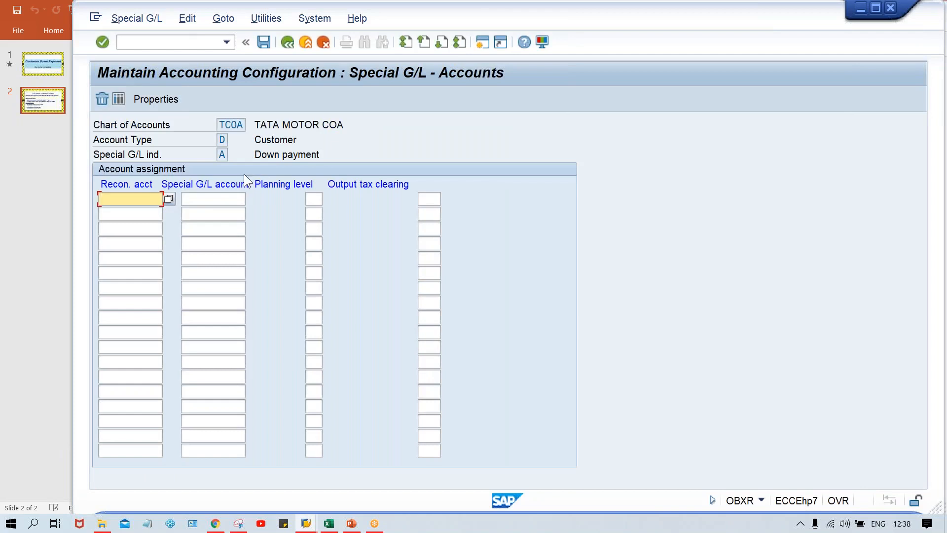
{"action": "left_click", "coordinate": [208, 200]}
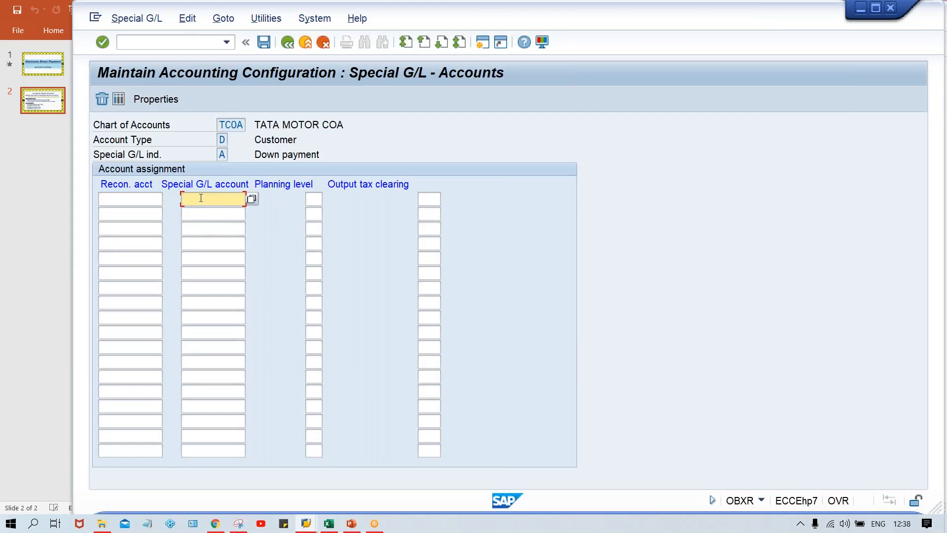
{"action": "type", "text": "2001"}
{"action": "key", "text": "shift+Tab"}
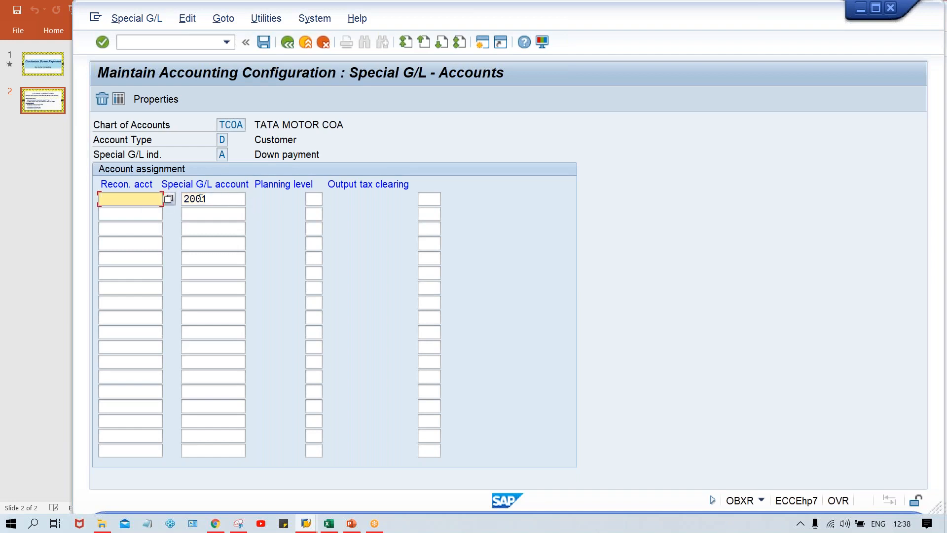
- Look up and choose the ACCOUNT RECEIVABLE account as the reconciliation account, and save the assignment
{"action": "left_click", "coordinate": [168, 199]}
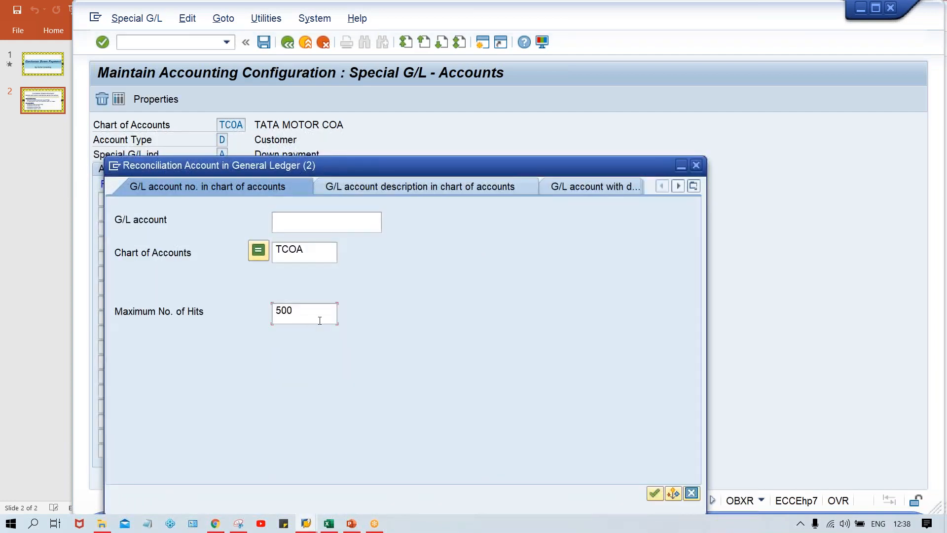
{"action": "key", "text": "Return"}
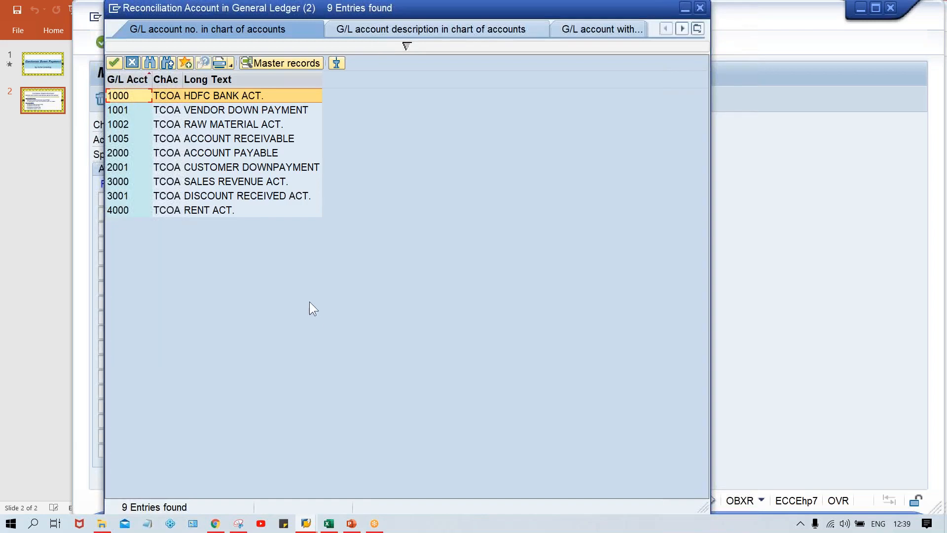
{"action": "double_click", "coordinate": [282, 137]}
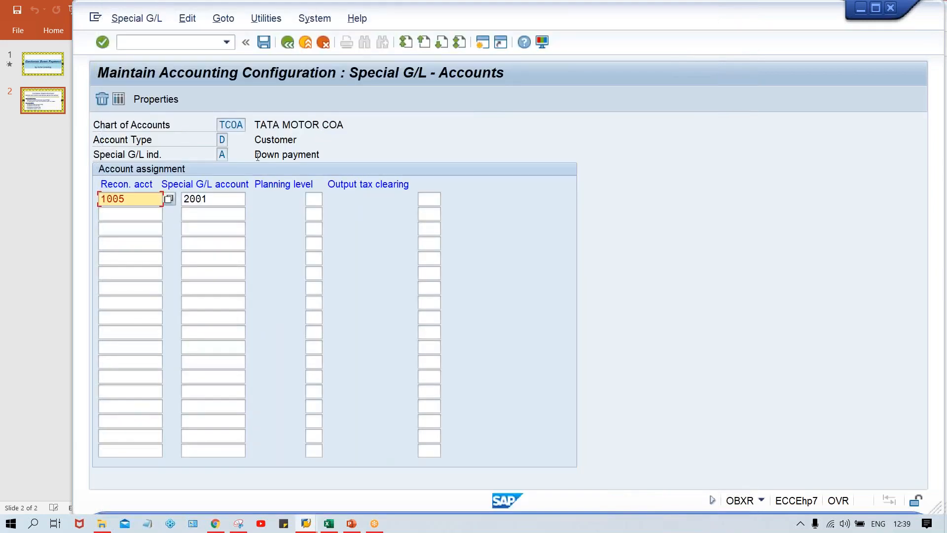
{"action": "key", "text": "ctrl+s"}
{"action": "left_click", "coordinate": [331, 255]}
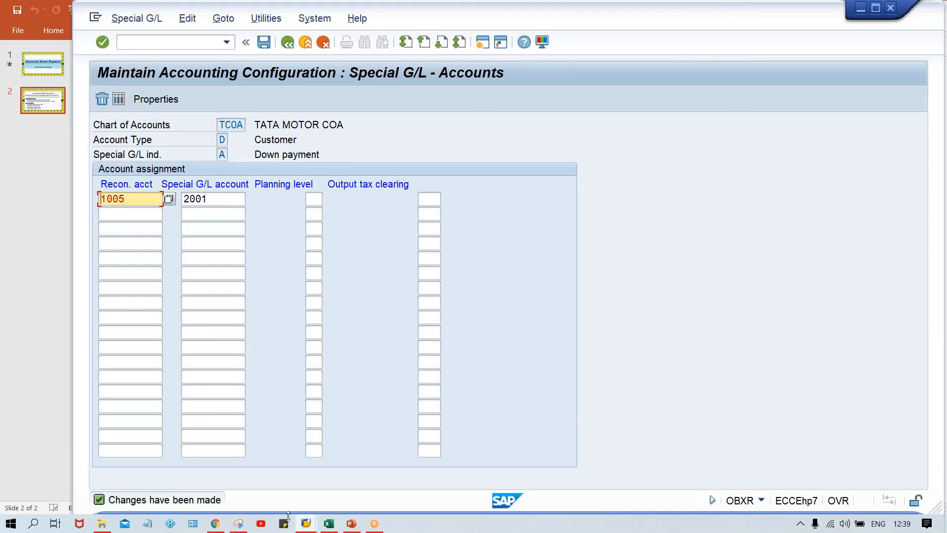
- Check the end user steps on the PowerPoint slide and start transaction F-29 in the SAP session showing the G/L account
{"action": "left_click", "coordinate": [352, 524]}
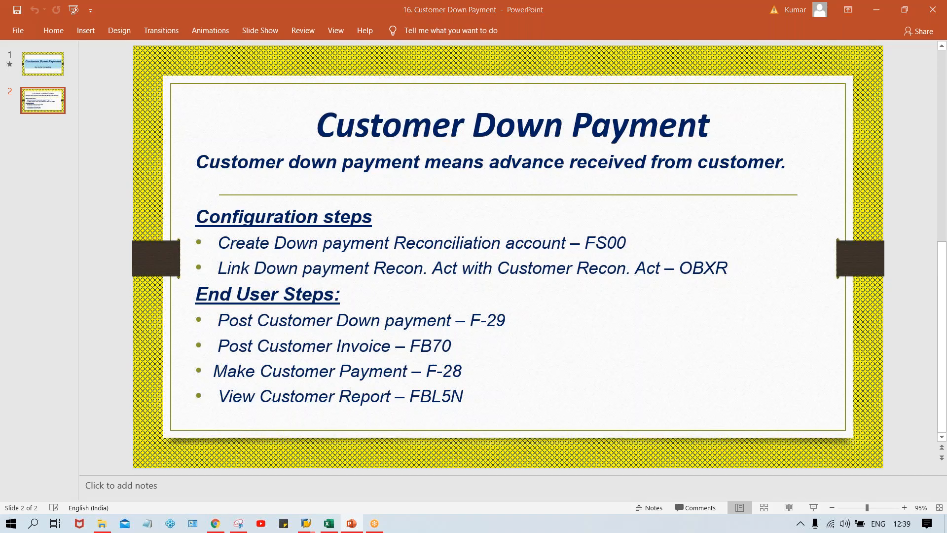
{"action": "key", "text": "alt+Tab"}
{"action": "key", "text": "alt+Tab"}
{"action": "key", "text": "alt+Tab"}
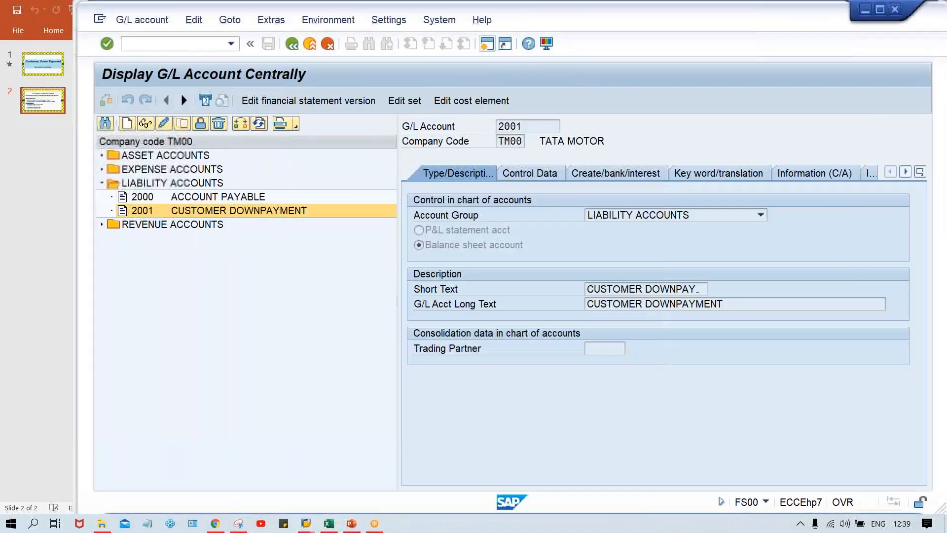
{"action": "left_click", "coordinate": [179, 39]}
{"action": "type", "text": "/N"}
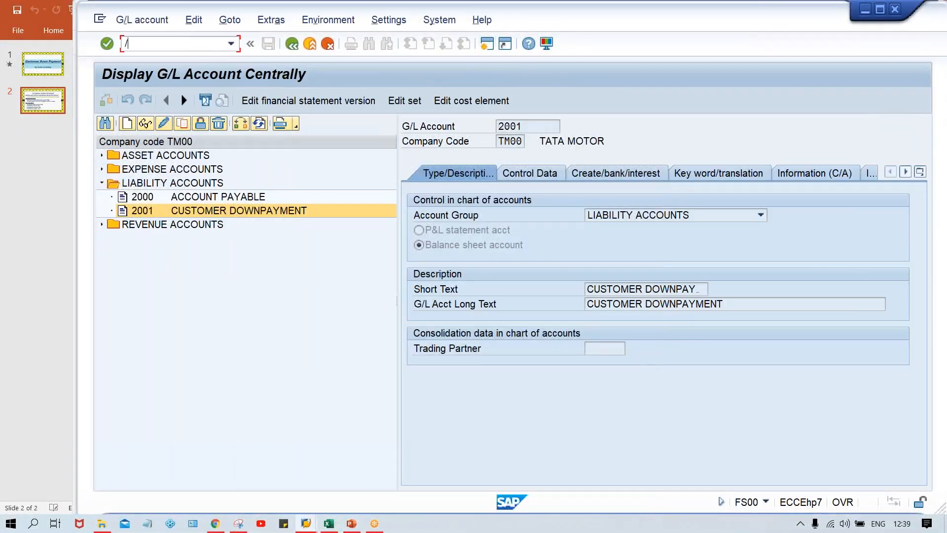
{"action": "type", "text": "F-29"}
{"action": "key", "text": "Return"}
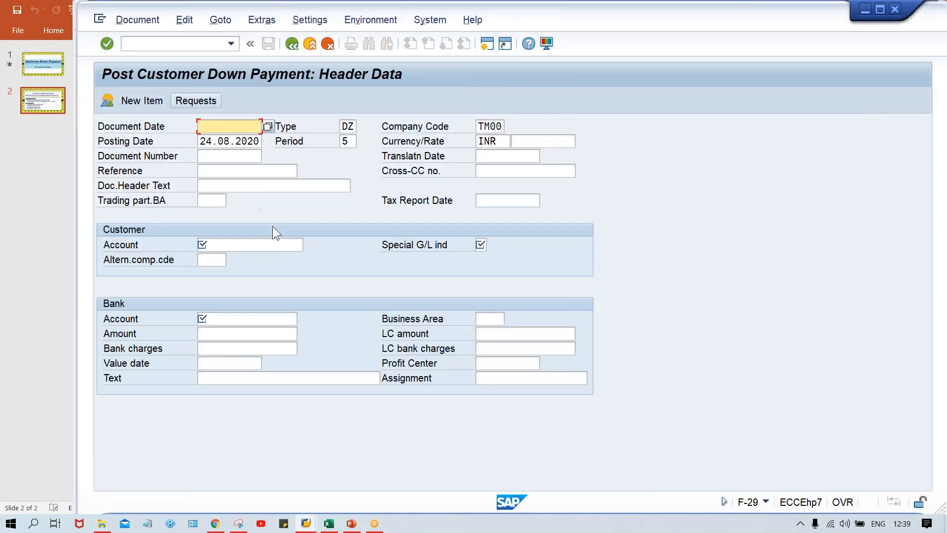
- Enter document date 24.08.2020, the test customer's account number and special G/L indicator A in the down payment header
{"action": "type", "text": "24.08.2020"}
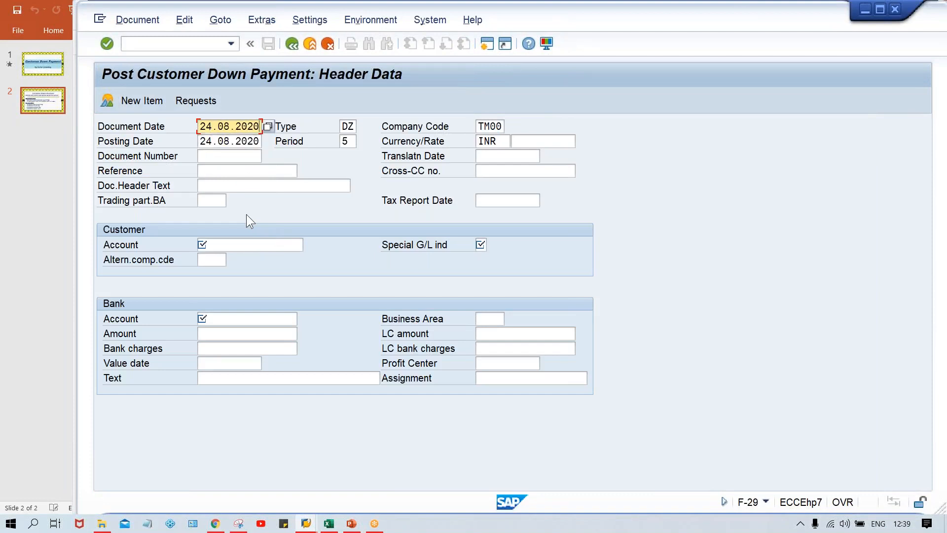
{"action": "key", "text": "Return"}
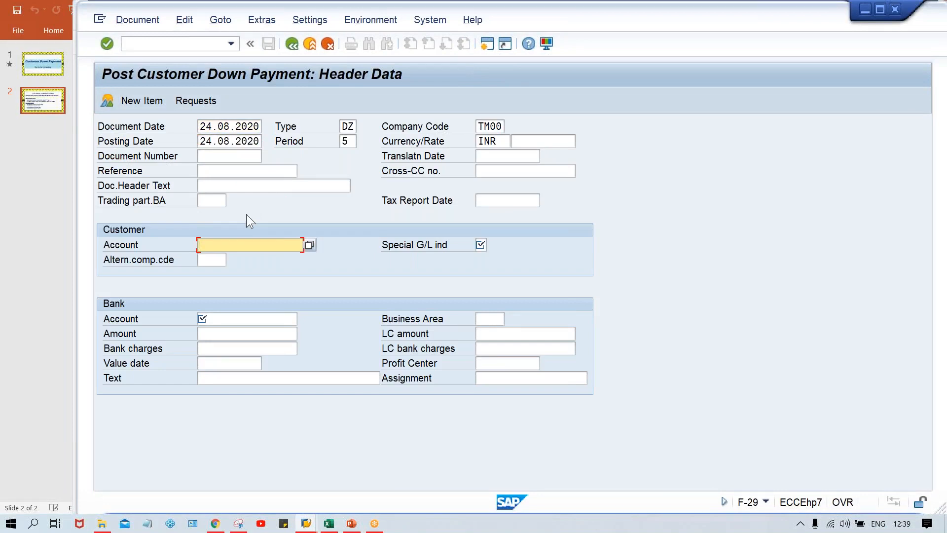
{"action": "type", "text": "100"}
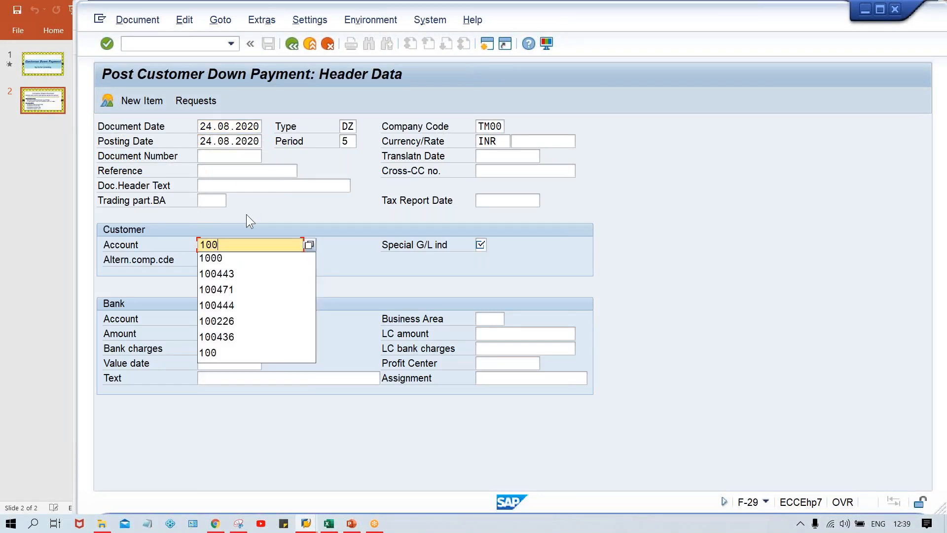
{"action": "type", "text": "232"}
{"action": "key", "text": "Tab"}
{"action": "type", "text": "A"}
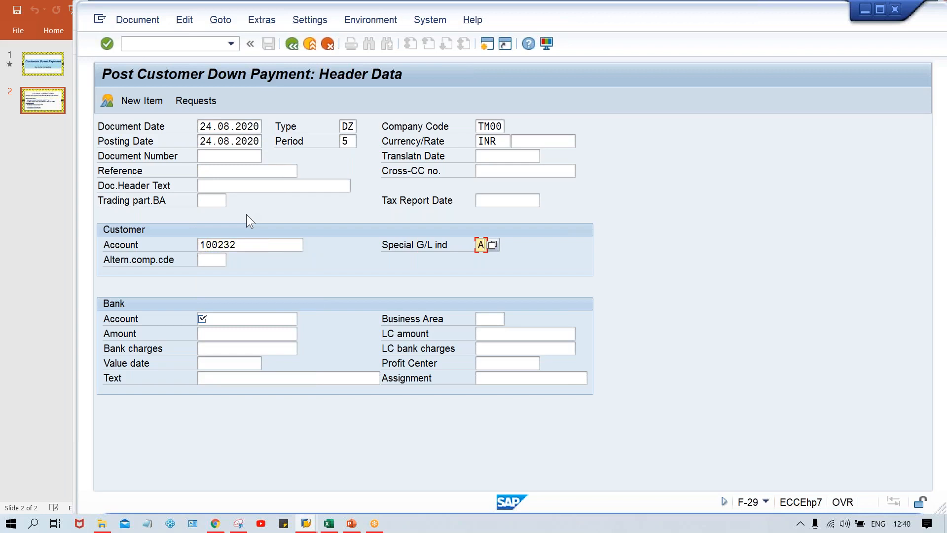
- Enter the HDFC bank G/L account with an amount of 500 INR and continue to the customer item
{"action": "key", "text": "Tab"}
{"action": "key", "text": "Tab"}
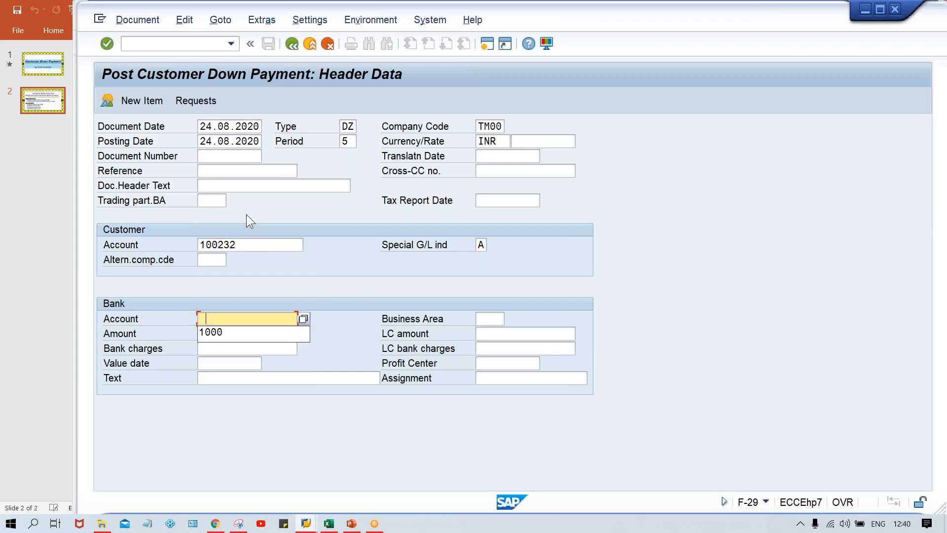
{"action": "key", "text": "Down"}
{"action": "key", "text": "Return"}
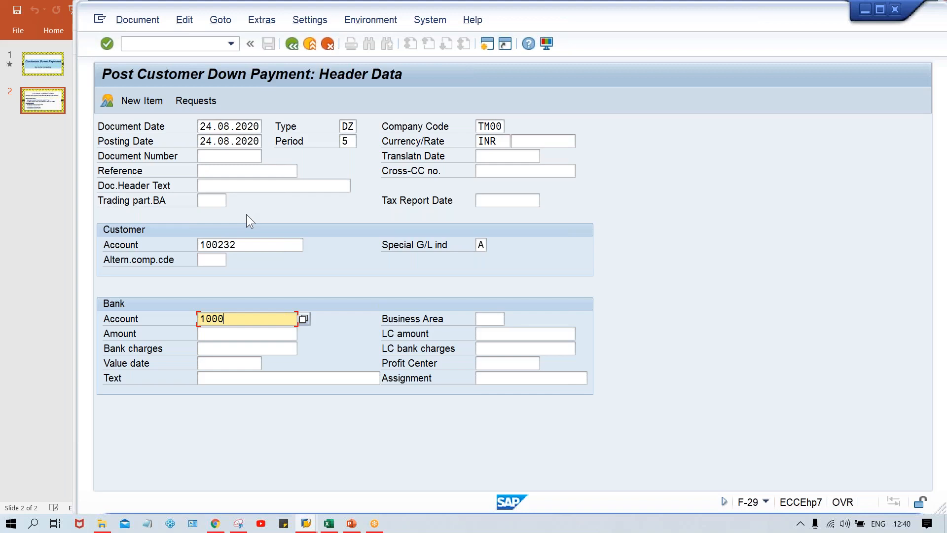
{"action": "key", "text": "Tab"}
{"action": "type", "text": "500"}
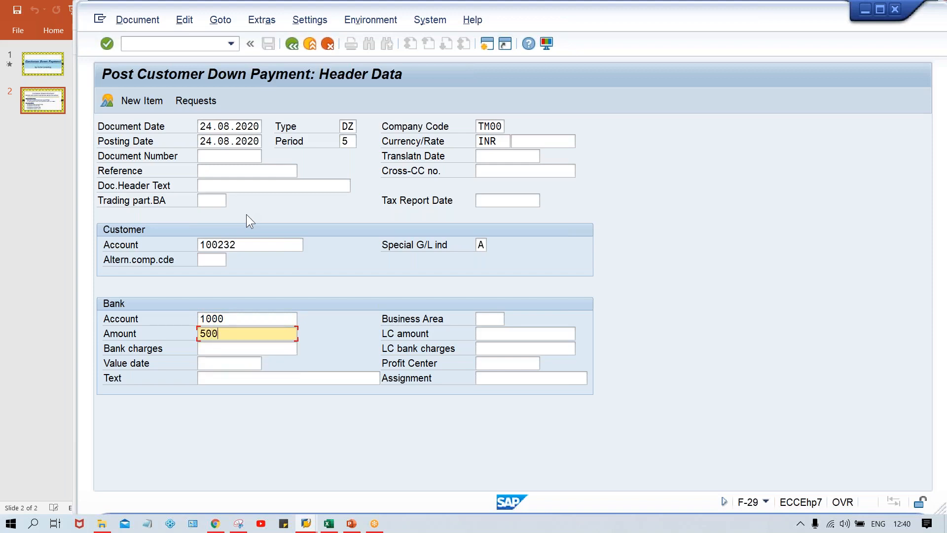
{"action": "key", "text": "Return"}
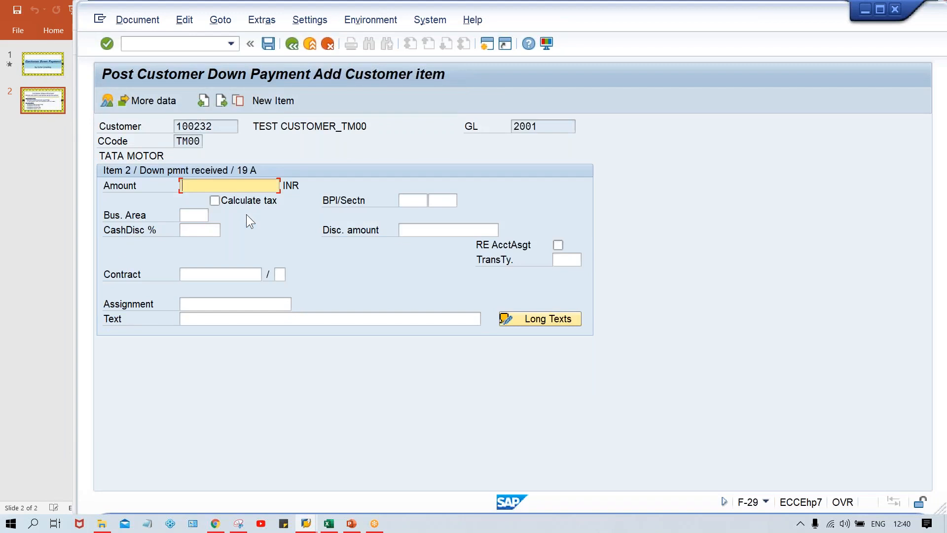
- Set the customer item's amount to * and its text to "Customer Downpayment"
{"action": "key", "text": "Down"}
{"action": "key", "text": "Down"}
{"action": "key", "text": "Down"}
{"action": "key", "text": "Down"}
{"action": "key", "text": "Down"}
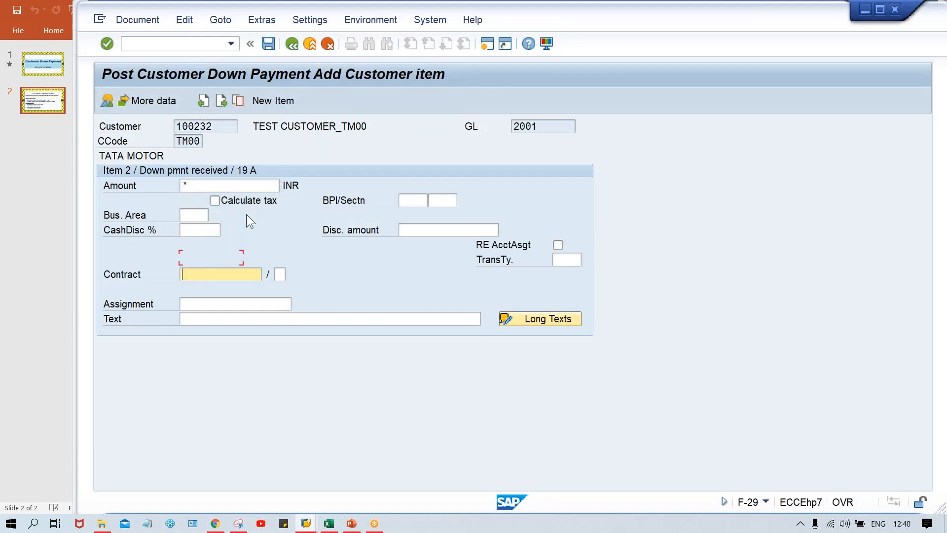
{"action": "type", "text": "C"}
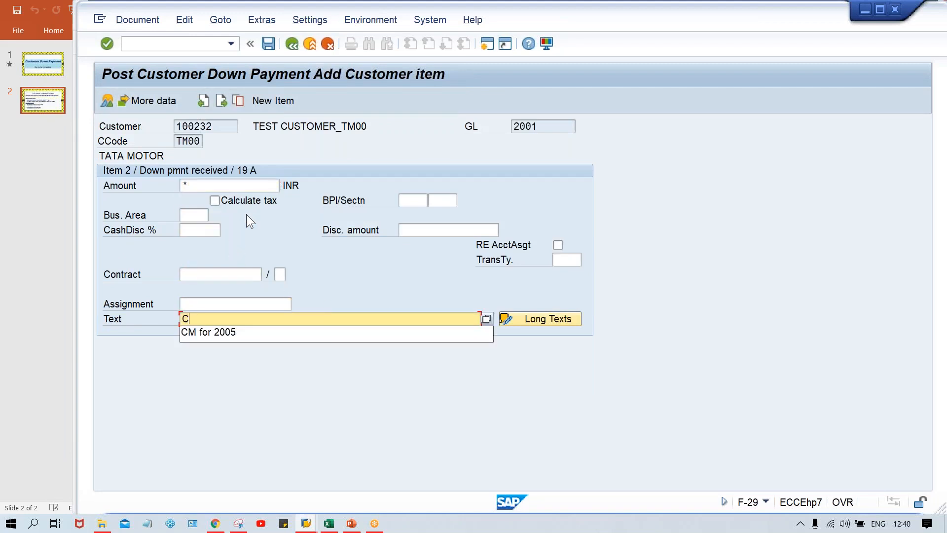
{"action": "key", "text": "Caps_Lock"}
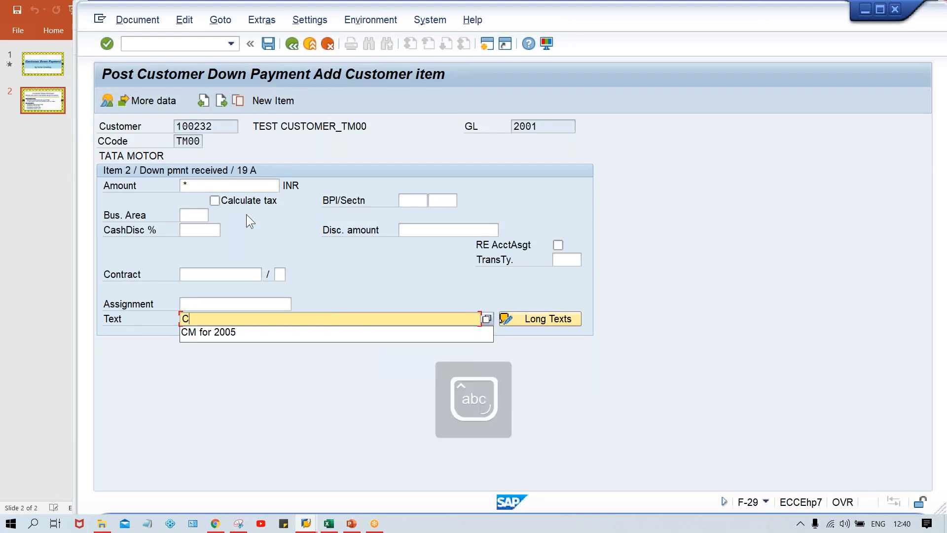
{"action": "type", "text": "ustom"}
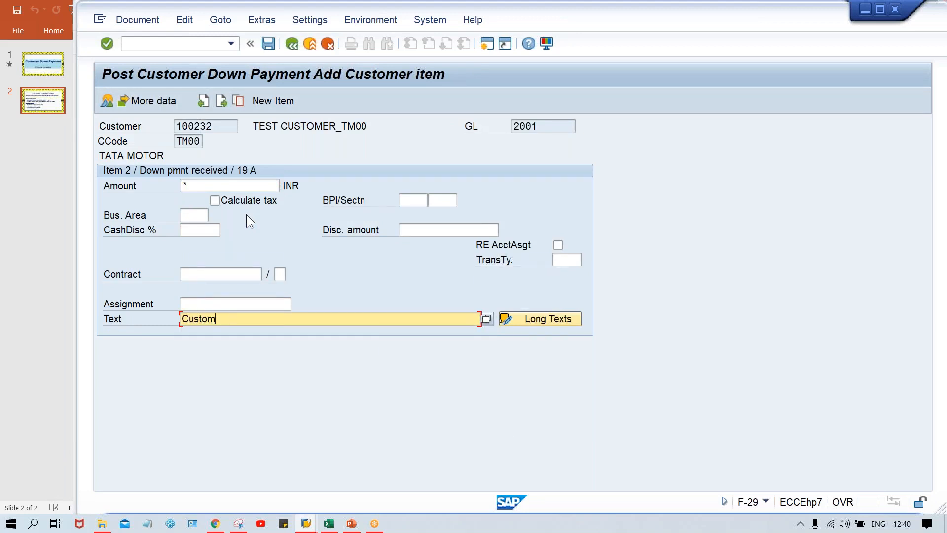
{"action": "type", "text": "er Downpayment"}
- Simulate the down payment document to check its line items and post it
{"action": "left_click", "coordinate": [137, 20]}
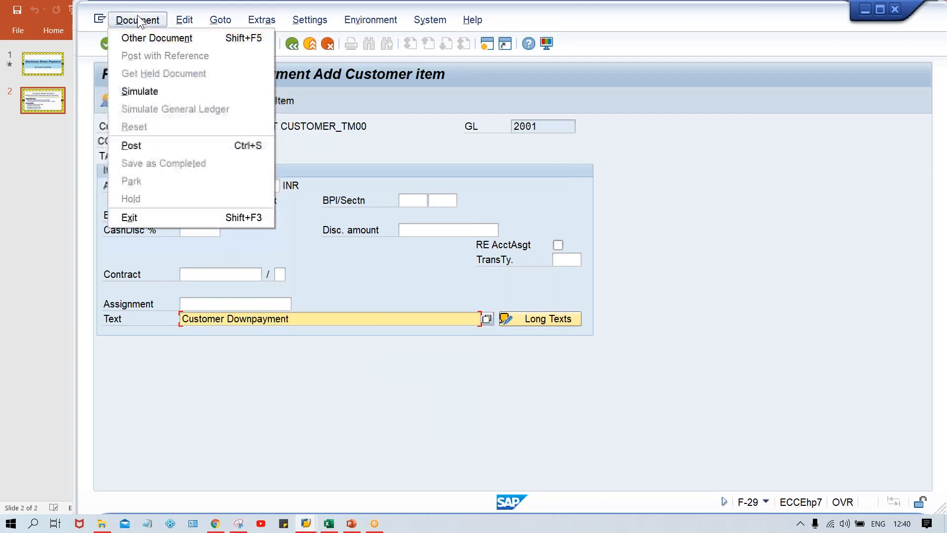
{"action": "left_click", "coordinate": [163, 91]}
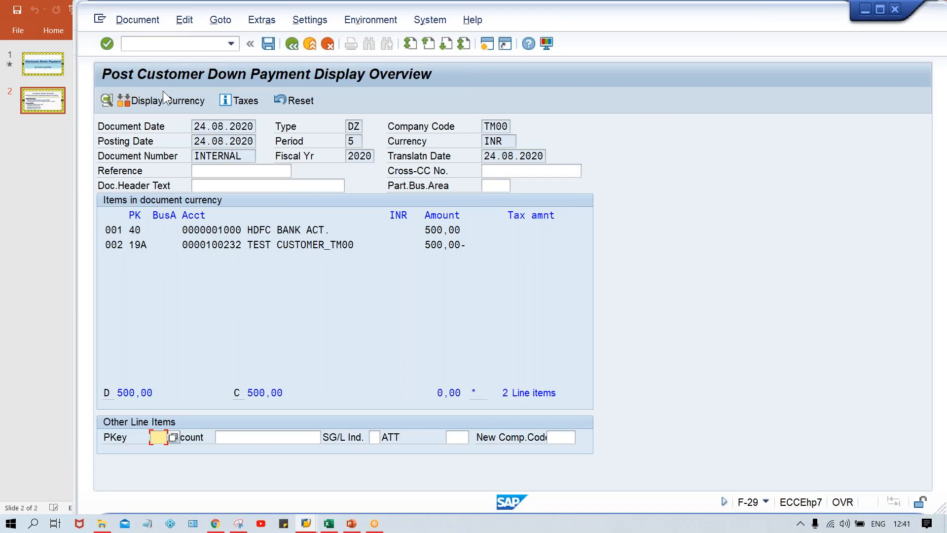
{"action": "key", "text": "ctrl+s"}
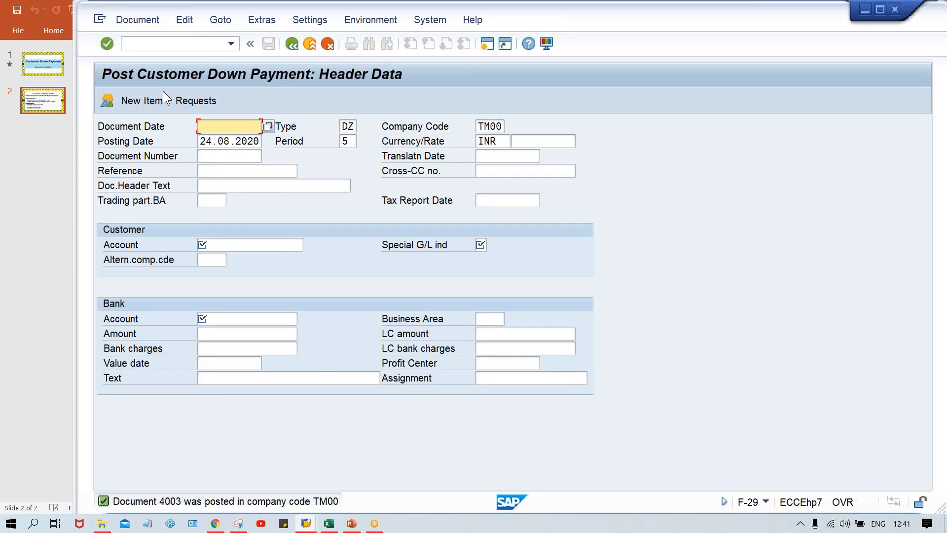
- Start transaction FBL5N and run the open normal items list for the test customer in company code TM00
{"action": "left_click", "coordinate": [141, 42]}
{"action": "type", "text": "/nfbl"}
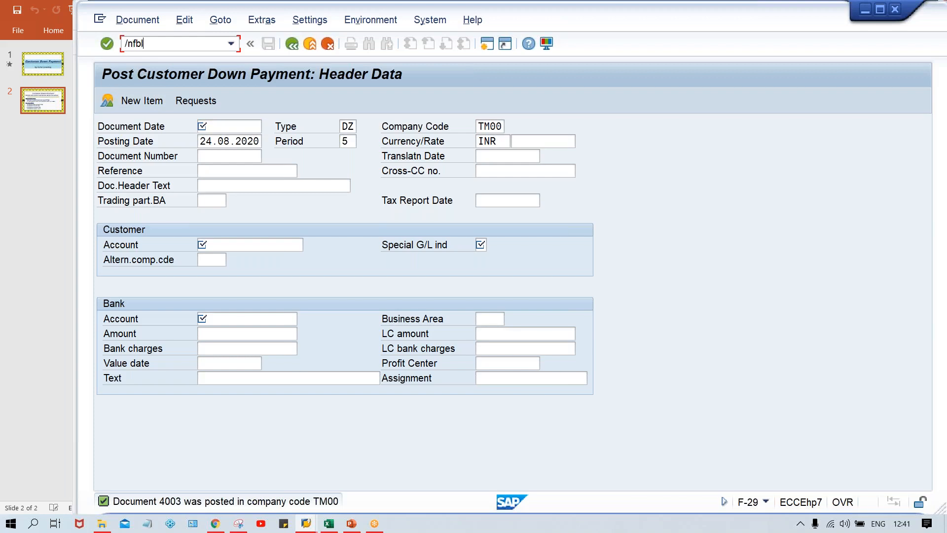
{"action": "type", "text": "5n"}
{"action": "key", "text": "Return"}
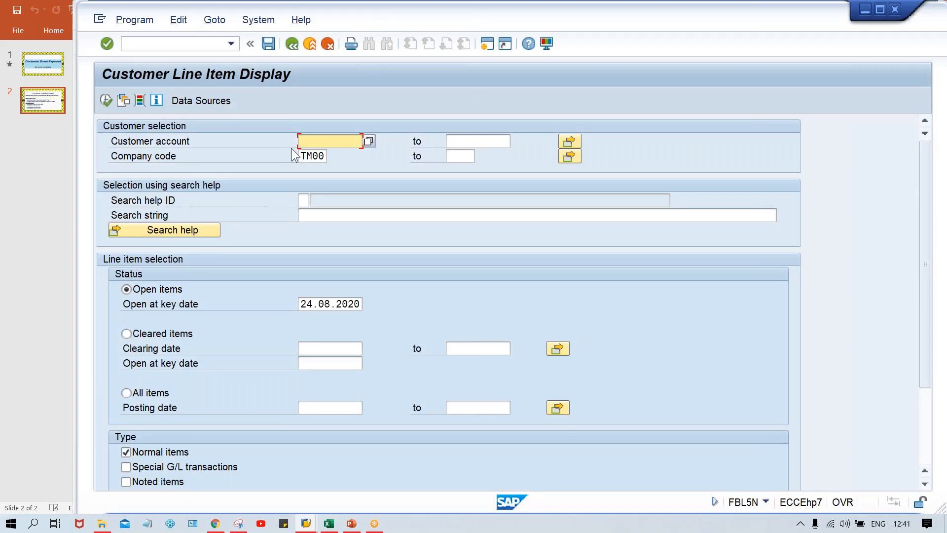
{"action": "type", "text": "1"}
{"action": "key", "text": "Down"}
{"action": "key", "text": "Return"}
{"action": "left_click", "coordinate": [106, 101]}
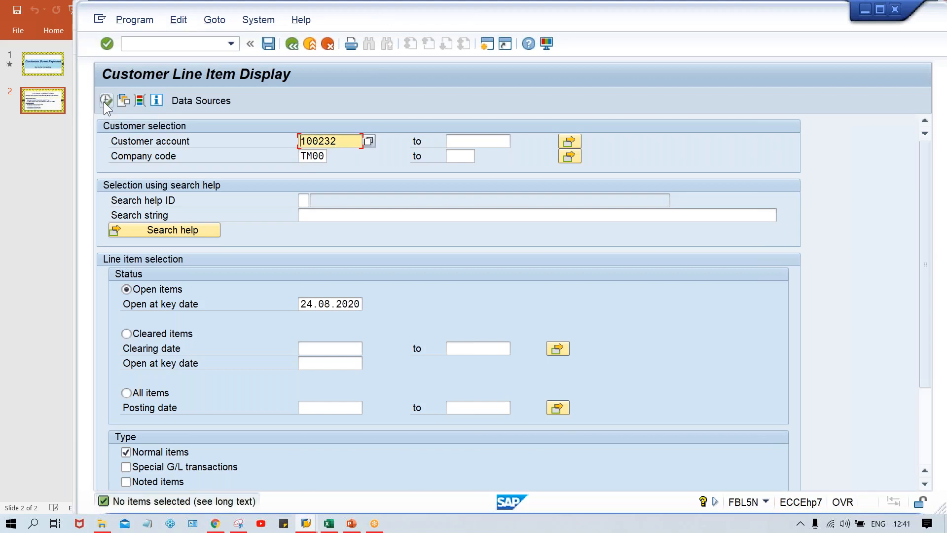
- Open an additional SAP session and start transaction FB70 in it
{"action": "key", "text": "alt+Tab"}
{"action": "left_click", "coordinate": [487, 44]}
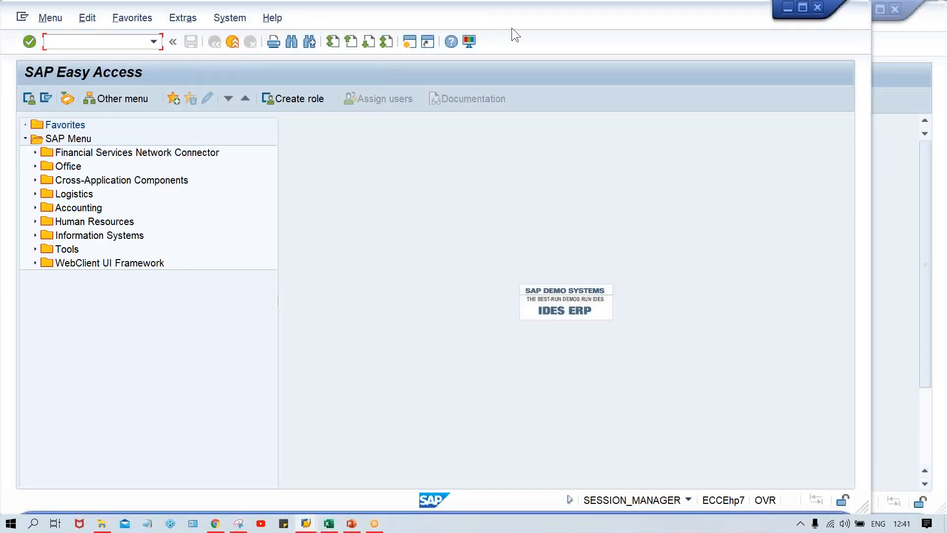
{"action": "left_click_drag", "start_coordinate": [511, 27], "coordinate": [573, 28]}
{"action": "type", "text": "fb70"}
{"action": "key", "text": "Return"}
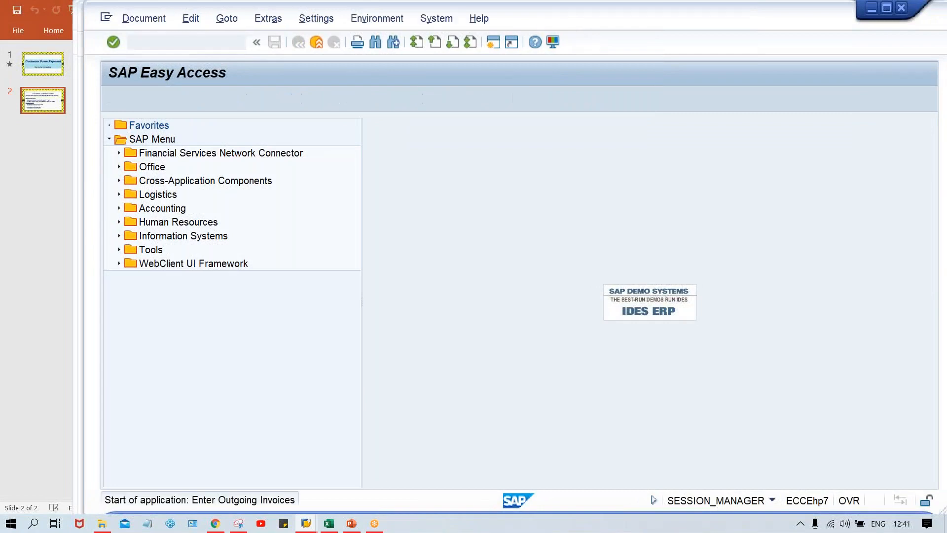
- Enter the test customer's account number and invoice date 24.08.2020 in the customer invoice header
{"action": "key", "text": "Caps_Lock"}
{"action": "key", "text": "Down"}
{"action": "key", "text": "Return"}
{"action": "key", "text": "Tab"}
{"action": "key", "text": "Return"}
{"action": "key", "text": "Tab"}
{"action": "key", "text": "Tab"}
{"action": "key", "text": "Tab"}
{"action": "key", "text": "Tab"}
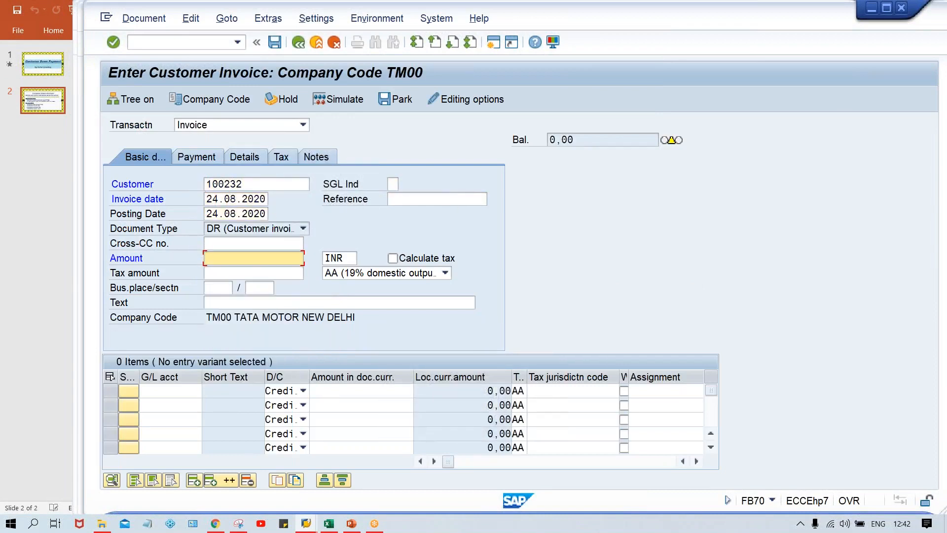
- Set the customer invoice amount to 1200 INR
{"action": "type", "text": "1000"}
{"action": "key", "text": "BackSpace"}
{"action": "key", "text": "BackSpace"}
{"action": "key", "text": "BackSpace"}
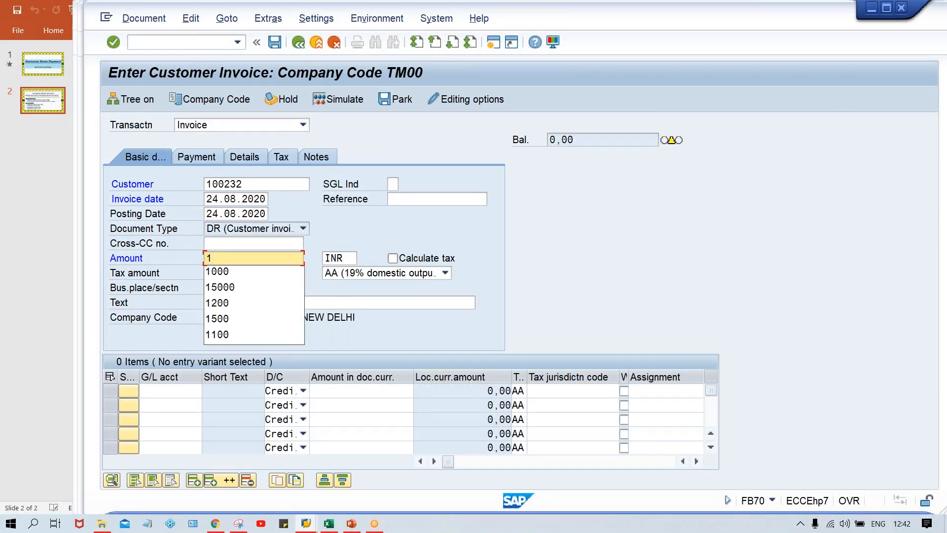
{"action": "type", "text": "200"}
{"action": "key", "text": "ctrl+Tab"}
{"action": "key", "text": "Tab"}
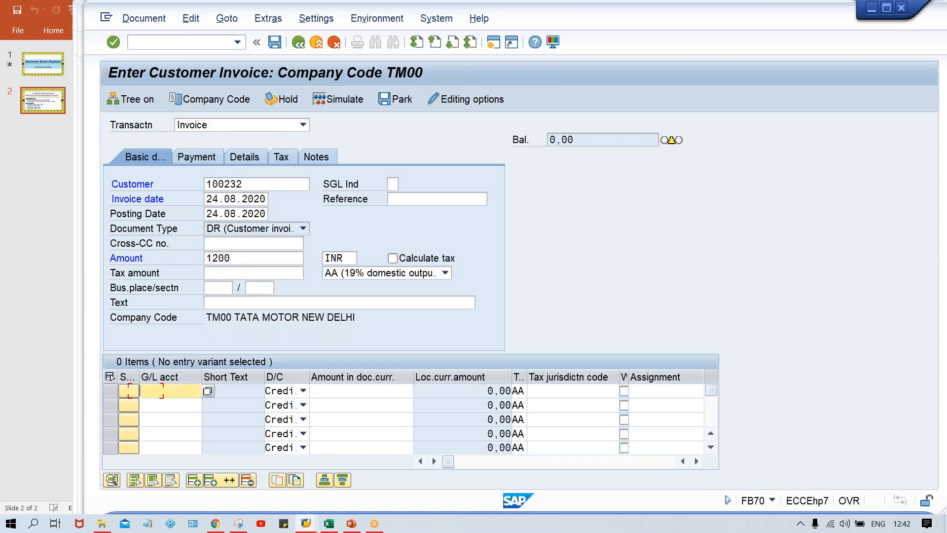
- Add a credit line of 1200 on the sales revenue G/L account and post the customer invoice
{"action": "type", "text": "3000"}
{"action": "key", "text": "Tab"}
{"action": "key", "text": "Tab"}
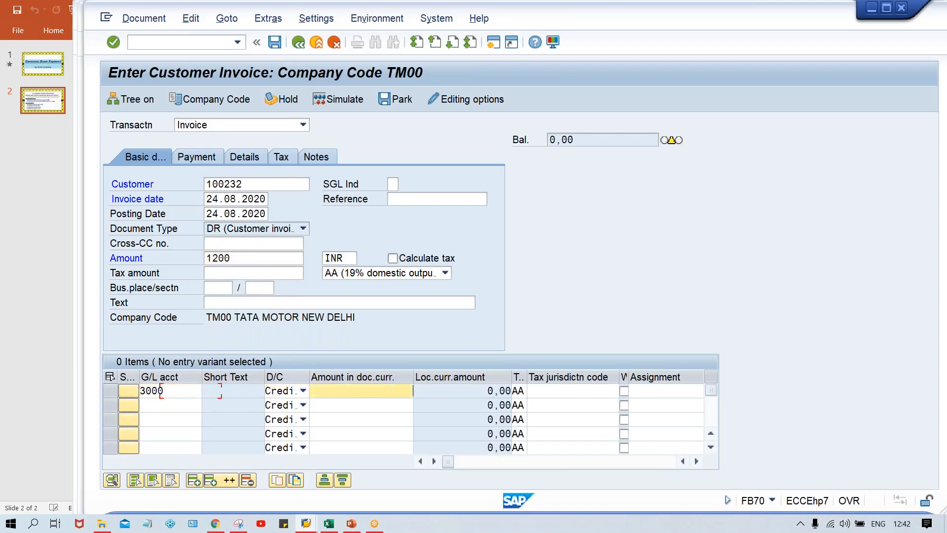
{"action": "type", "text": "1200"}
{"action": "key", "text": "Return"}
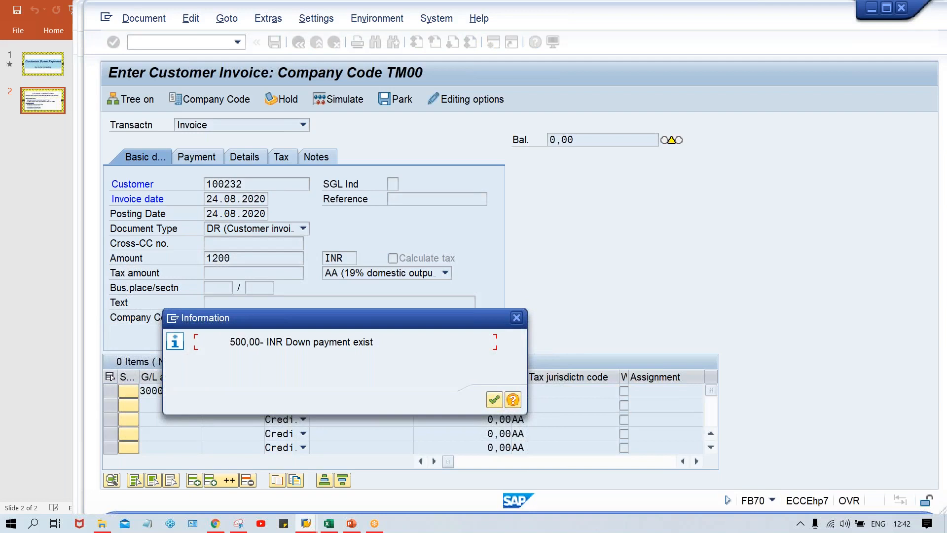
{"action": "key", "text": "Return"}
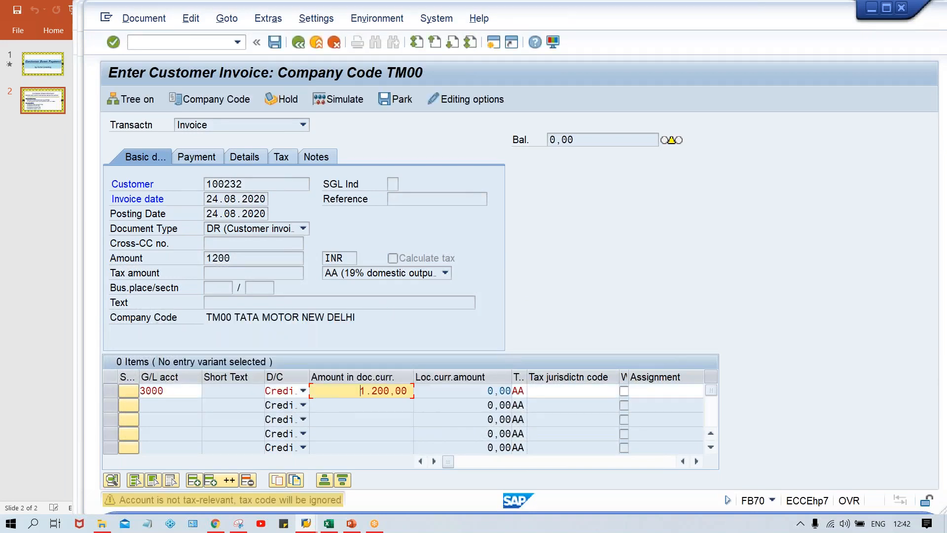
{"action": "key", "text": "Return"}
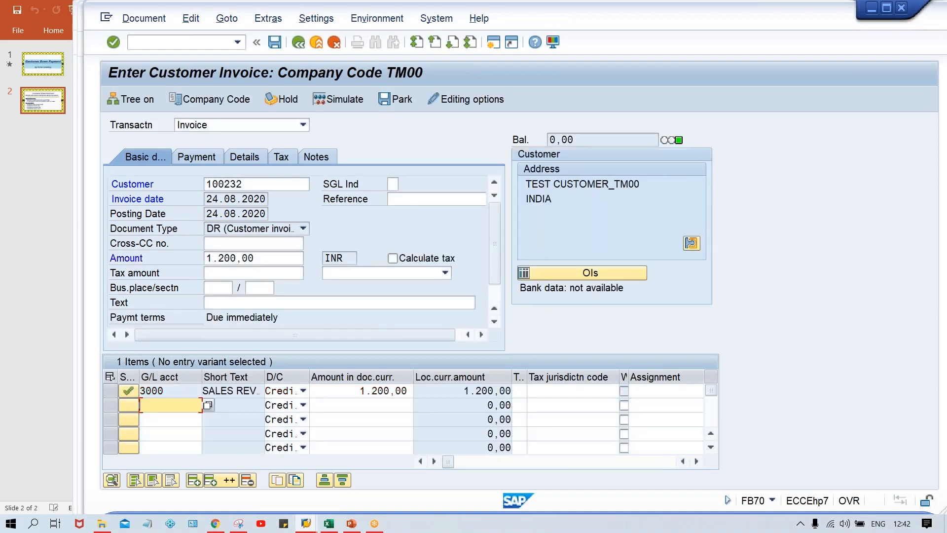
{"action": "key", "text": "ctrl+s"}
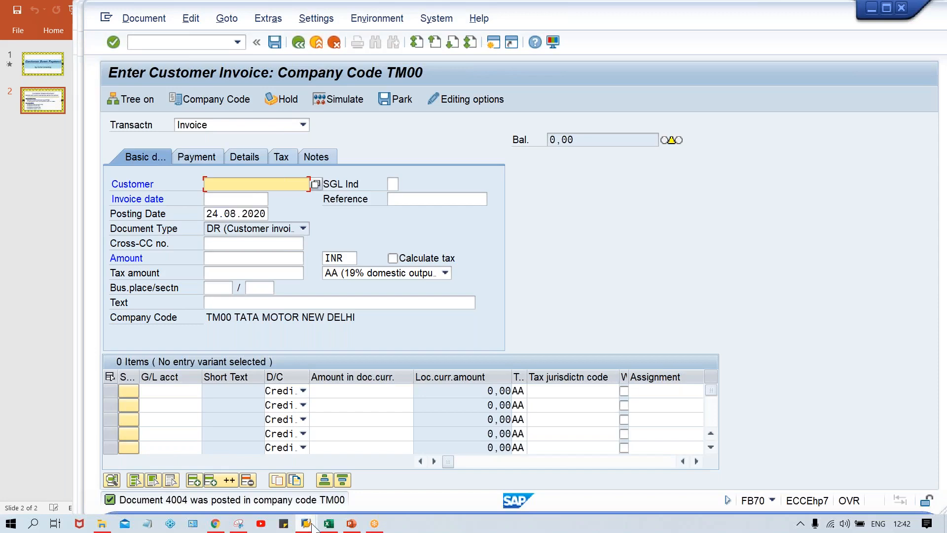
- Return to the FBL5N session, list the customer's open normal items and check the invoice and total amounts
{"action": "mouse_move", "coordinate": [311, 526]}
{"action": "left_click", "coordinate": [265, 478]}
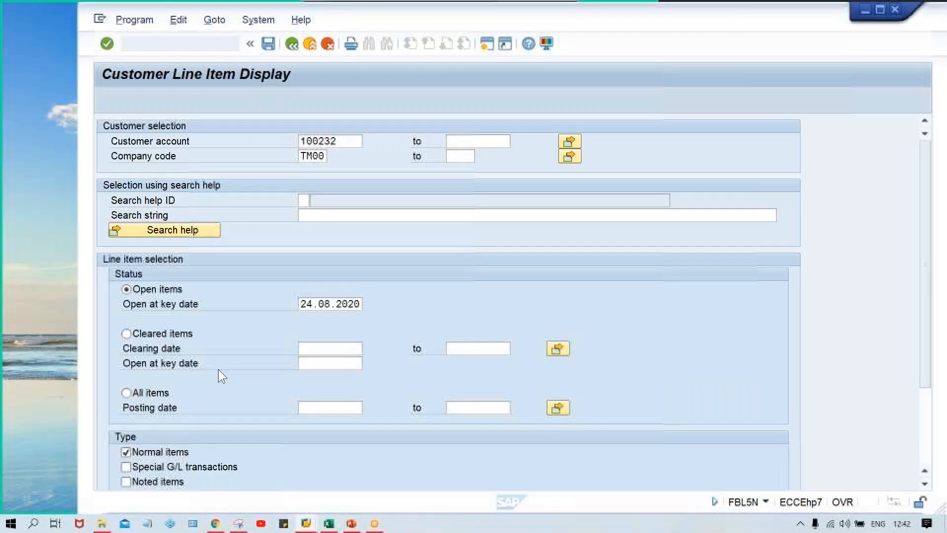
{"action": "left_click", "coordinate": [137, 19]}
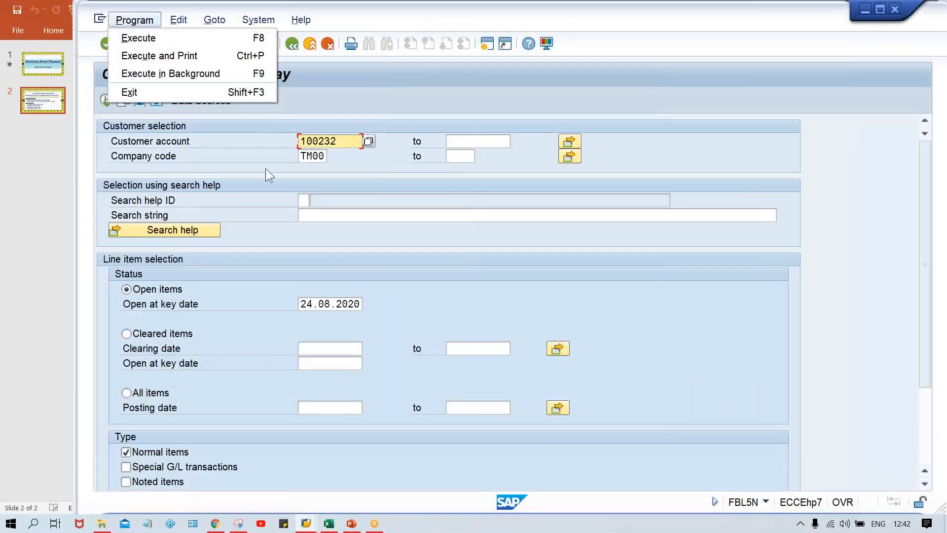
{"action": "key", "text": "Escape"}
{"action": "left_click", "coordinate": [102, 106]}
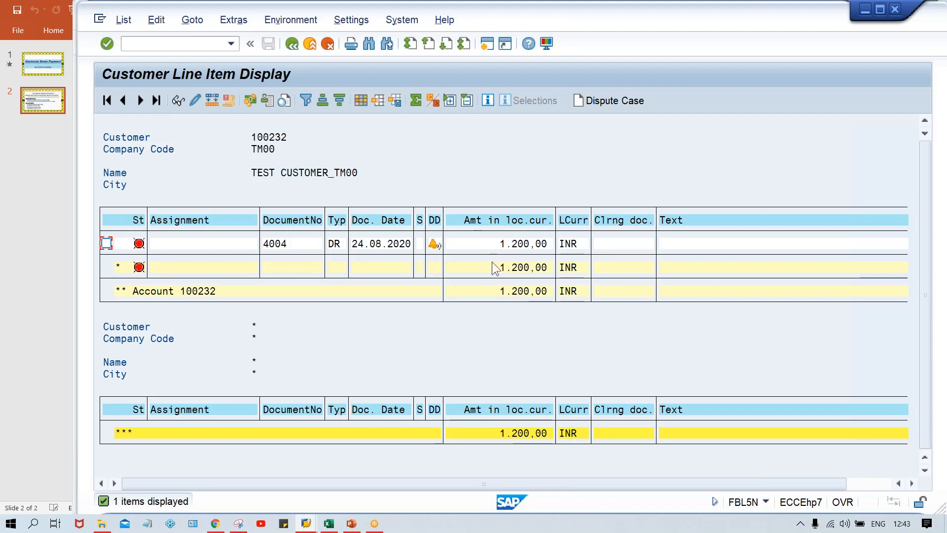
{"action": "left_click", "coordinate": [497, 245]}
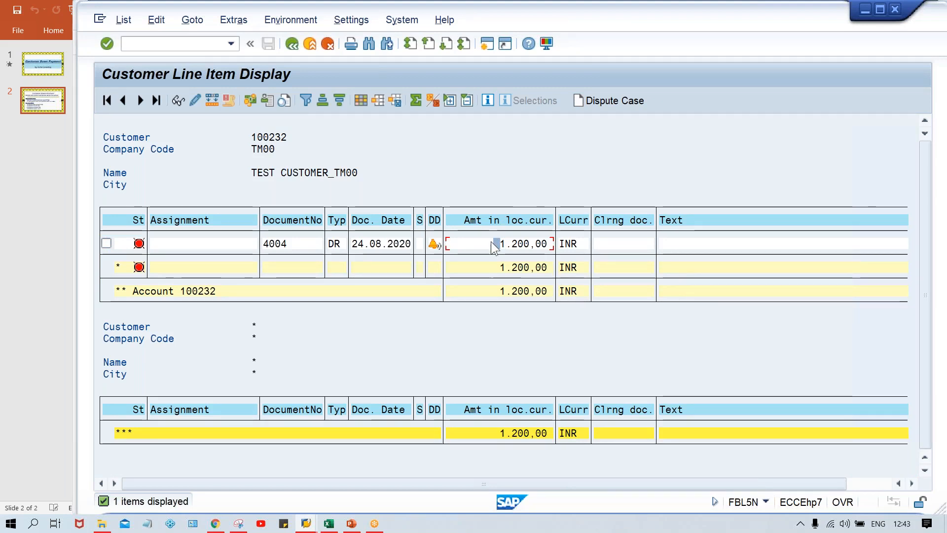
{"action": "left_click", "coordinate": [496, 291]}
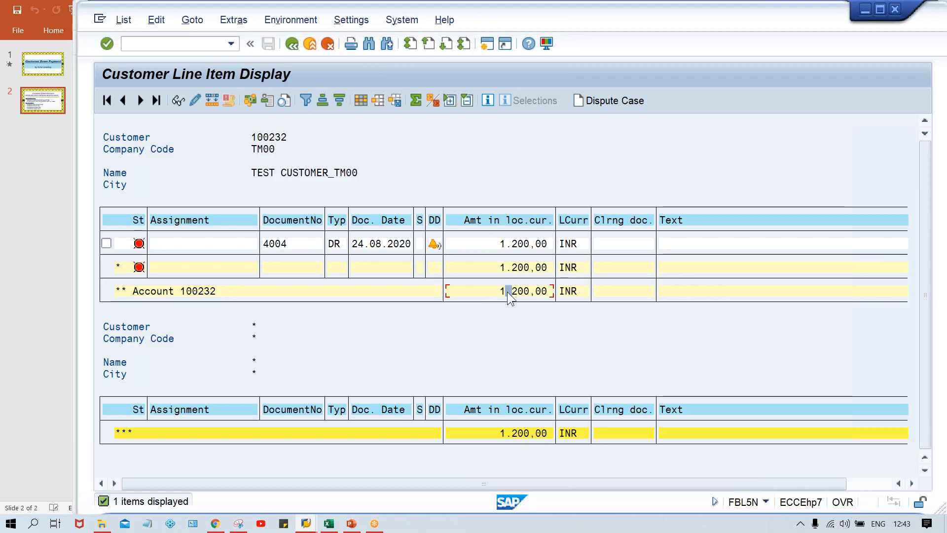
{"action": "left_click", "coordinate": [484, 292]}
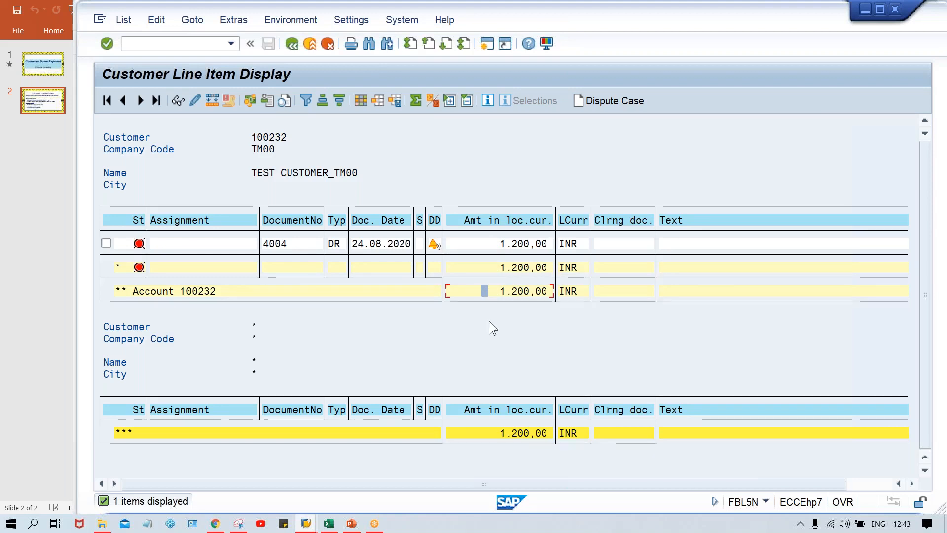
{"action": "left_click", "coordinate": [495, 434]}
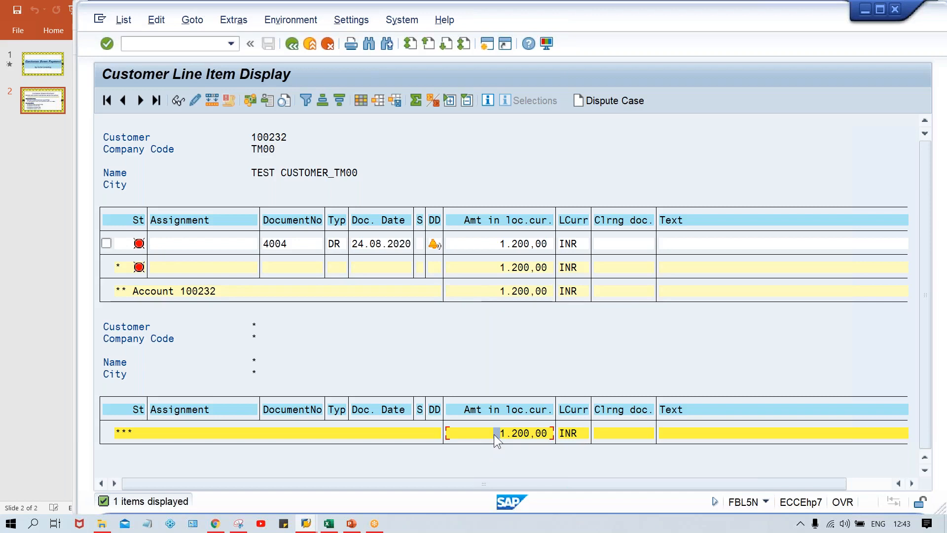
- Return to the customer line item selection, include special G/L transactions and list the open items again
{"action": "left_click", "coordinate": [484, 243]}
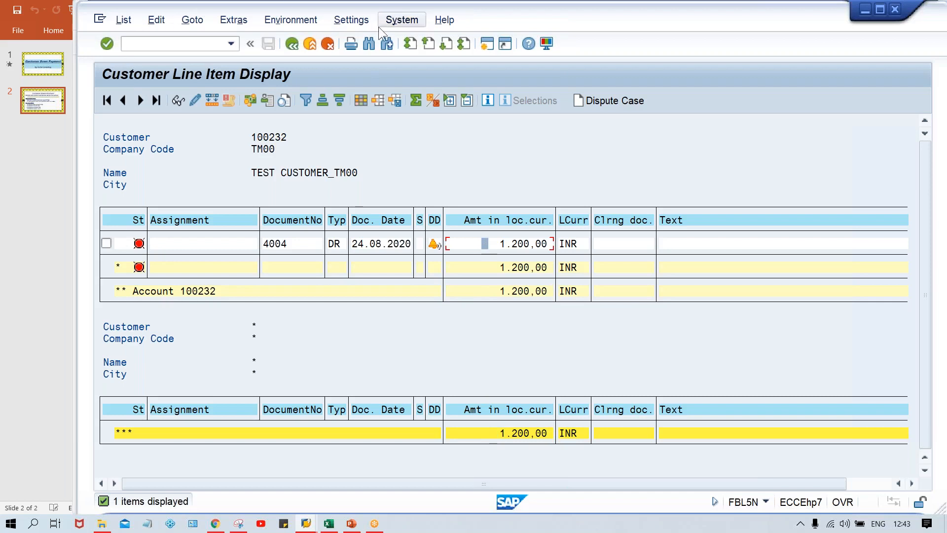
{"action": "left_click", "coordinate": [289, 40]}
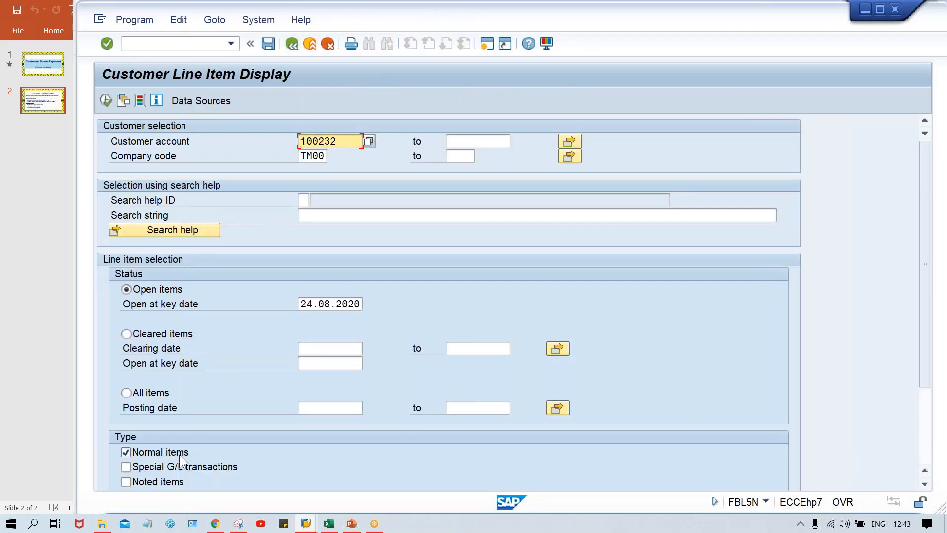
{"action": "left_click", "coordinate": [181, 464]}
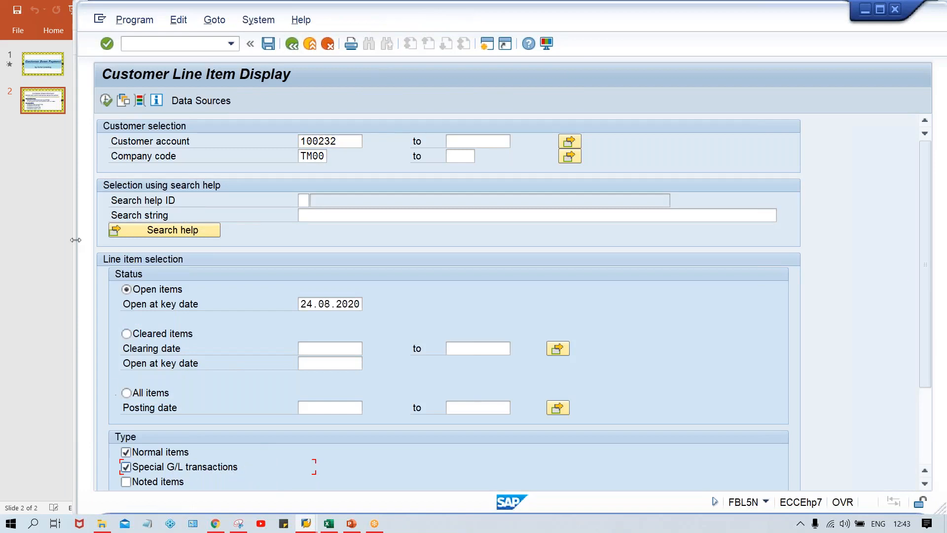
{"action": "left_click", "coordinate": [108, 101]}
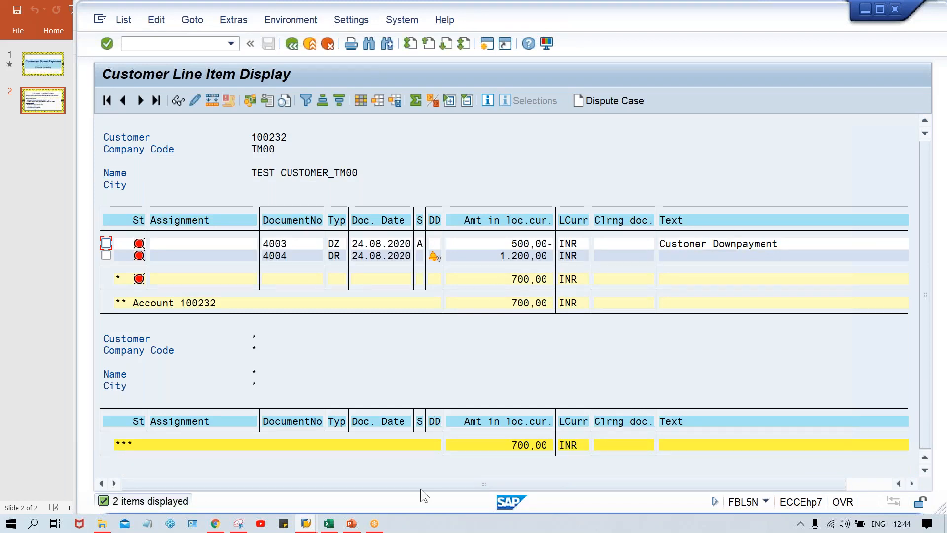
- Open the down payment line item from the customer list and check its G/L account
{"action": "mouse_move", "coordinate": [305, 523]}
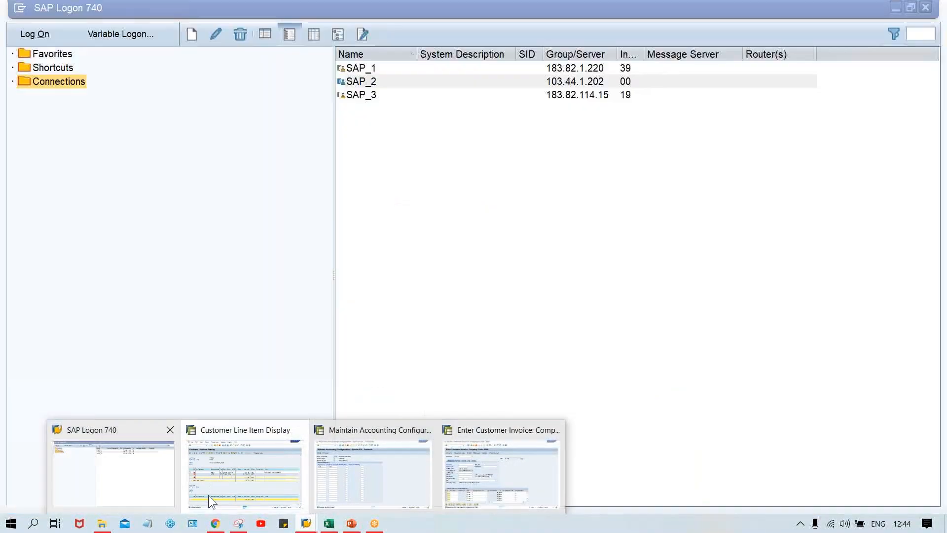
{"action": "left_click", "coordinate": [218, 494]}
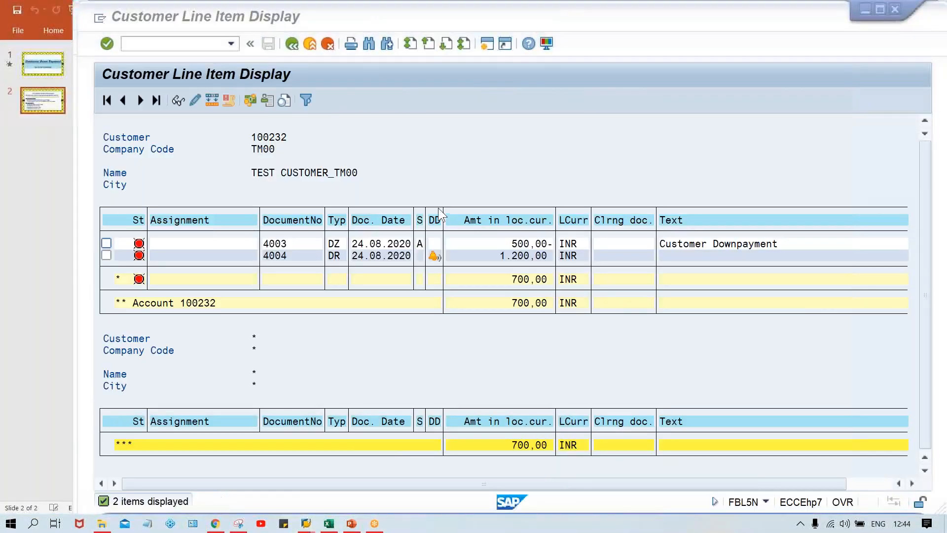
{"action": "double_click", "coordinate": [508, 241]}
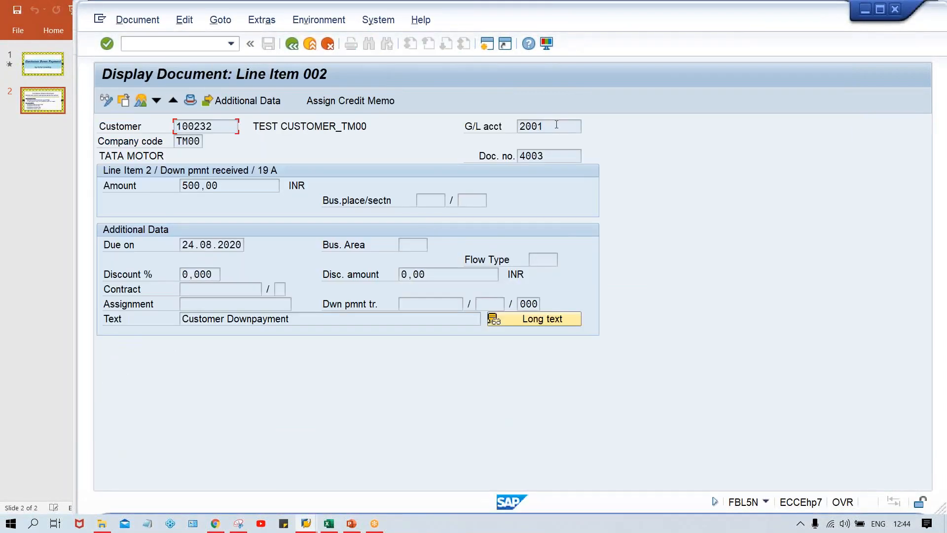
{"action": "left_click_drag", "start_coordinate": [556, 125], "coordinate": [506, 130]}
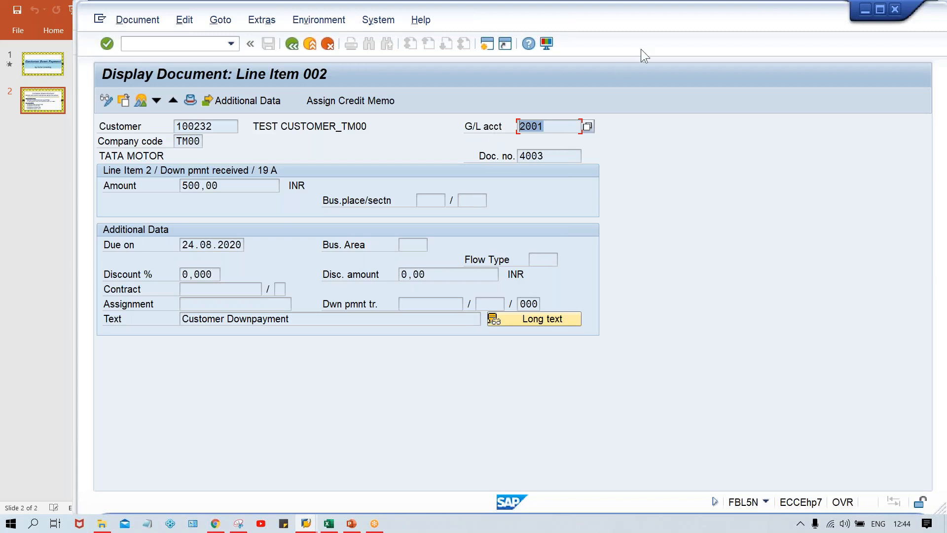
{"action": "key", "text": "alt+Tab"}
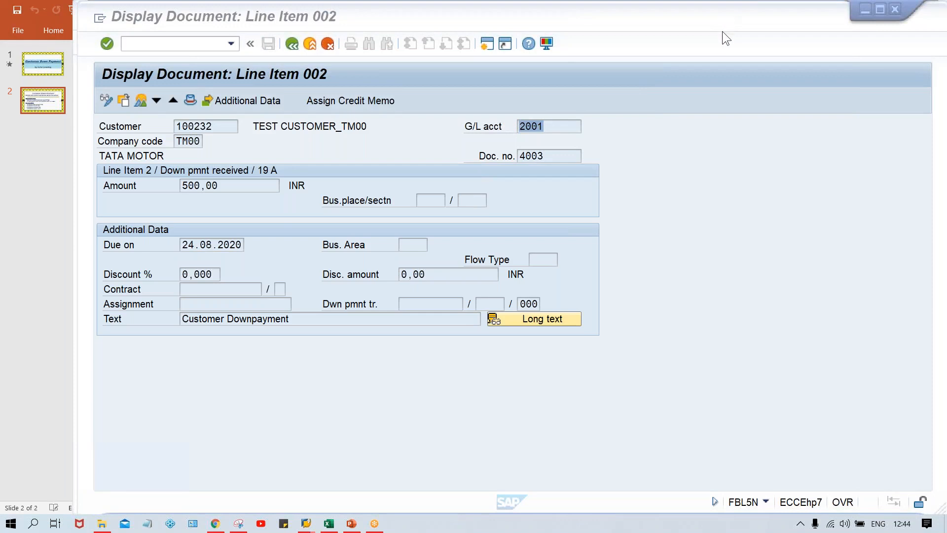
{"action": "left_click", "coordinate": [746, 176]}
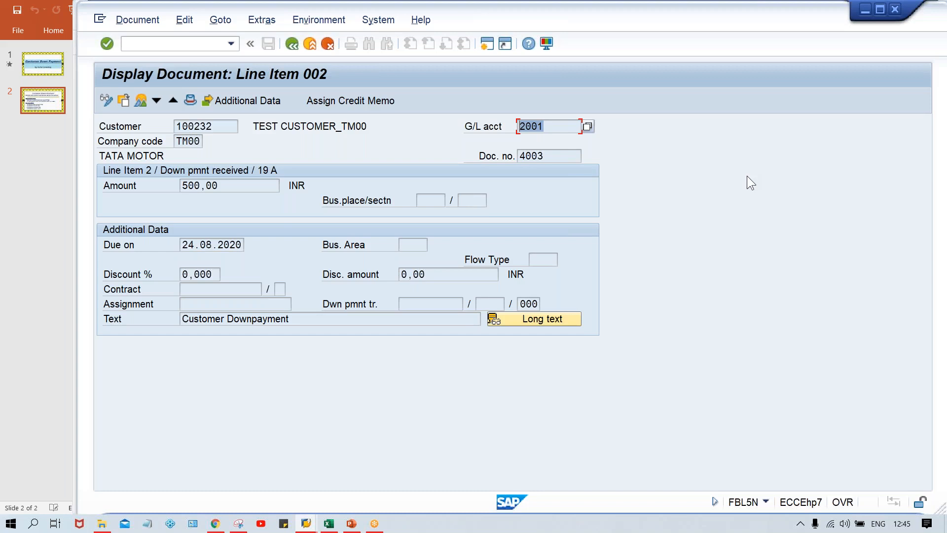
- Leave the line item display and start transaction F-28 for posting an incoming payment
{"action": "left_click", "coordinate": [137, 46]}
{"action": "type", "text": "/NF-28"}
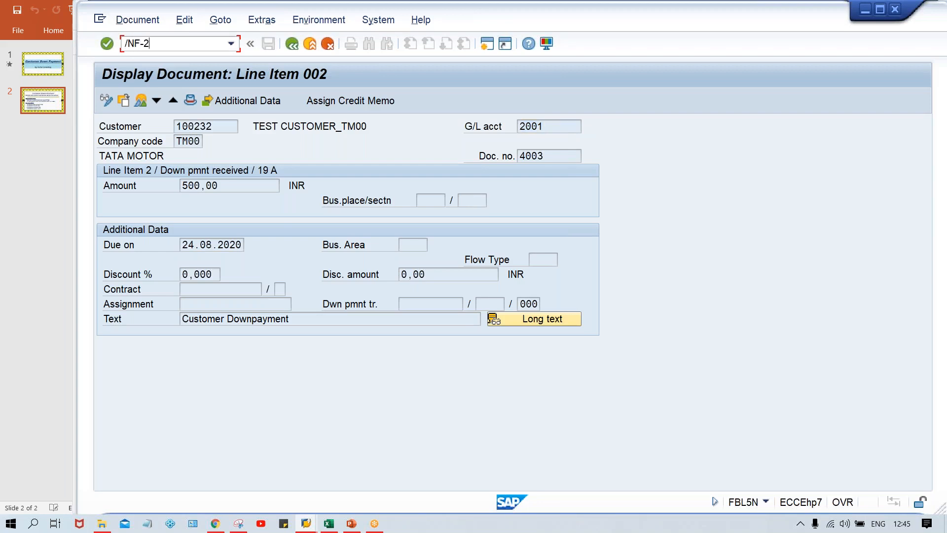
{"action": "key", "text": "Return"}
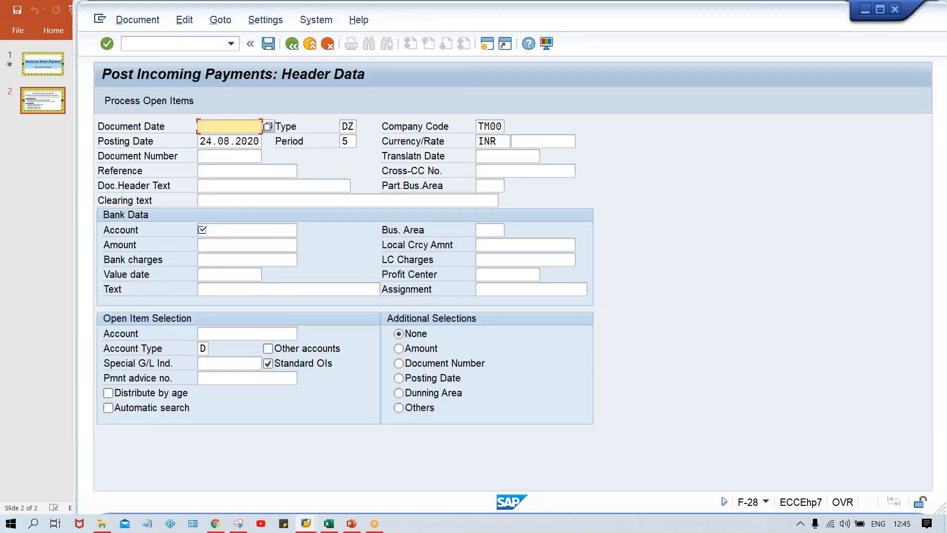
- Set the document date of the incoming payment to 24.08.2020
{"action": "key", "text": "space"}
{"action": "key", "text": "Down"}
{"action": "key", "text": "Return"}
{"action": "key", "text": "Down"}
{"action": "key", "text": "Down"}
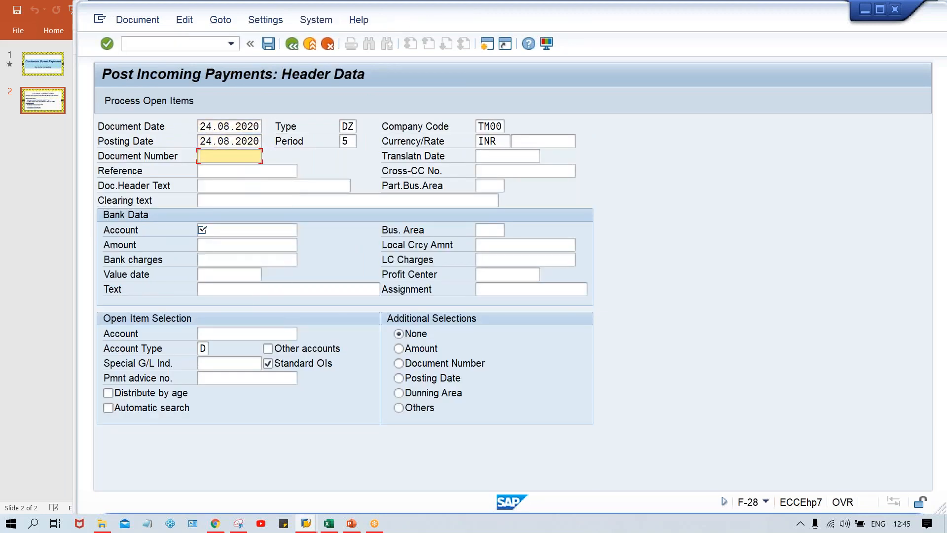
- Enter the HDFC bank G/L account and an amount of 700 in the payment's bank data
{"action": "key", "text": "Down"}
{"action": "key", "text": "Down"}
{"action": "key", "text": "Down"}
{"action": "key", "text": "Down"}
{"action": "key", "text": "space"}
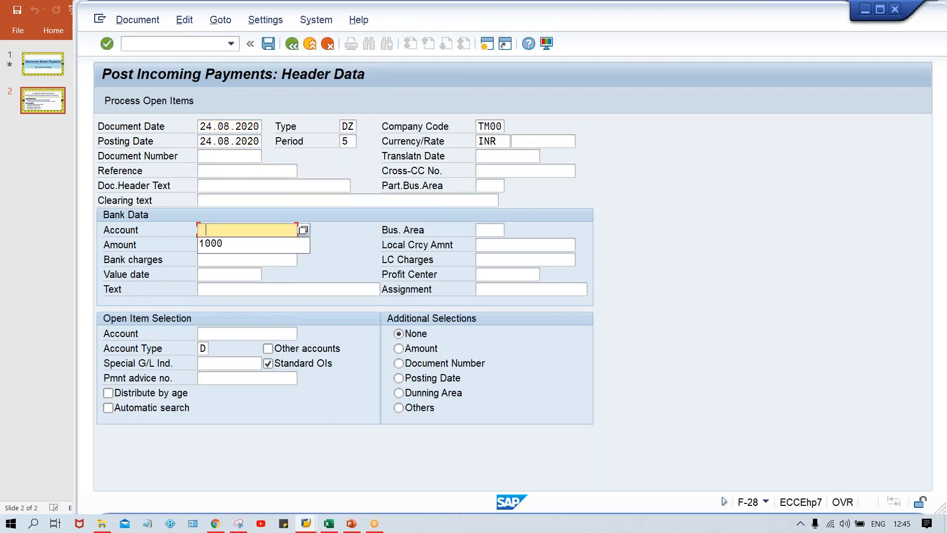
{"action": "key", "text": "Down"}
{"action": "key", "text": "Return"}
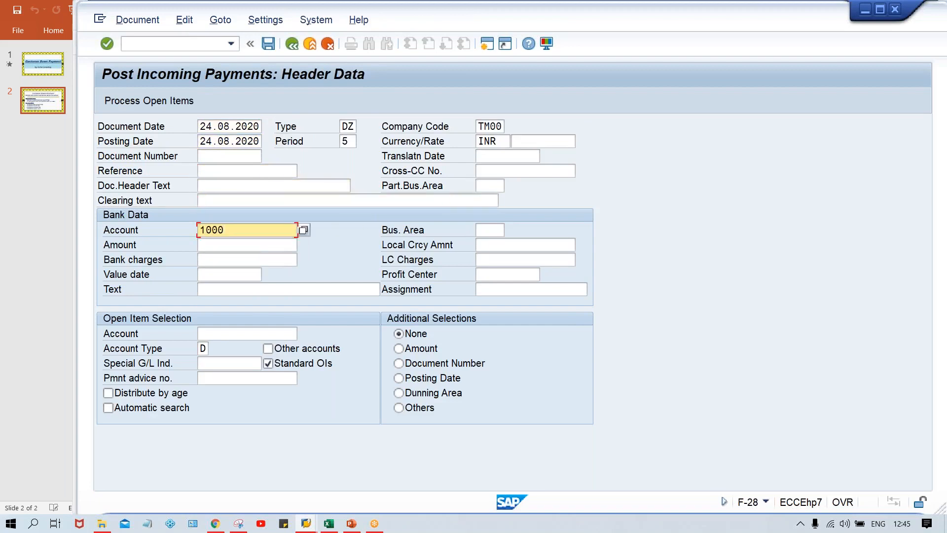
{"action": "key", "text": "Down"}
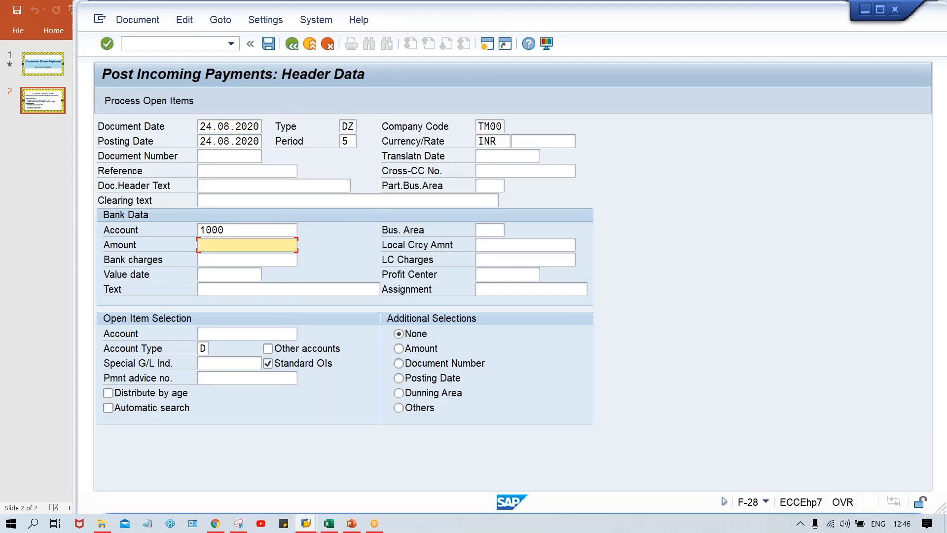
{"action": "type", "text": "700"}
- Try to process the test customer's open items without a special G/L indicator, check the invoice item, and discard the payment entry
{"action": "left_click", "coordinate": [214, 335]}
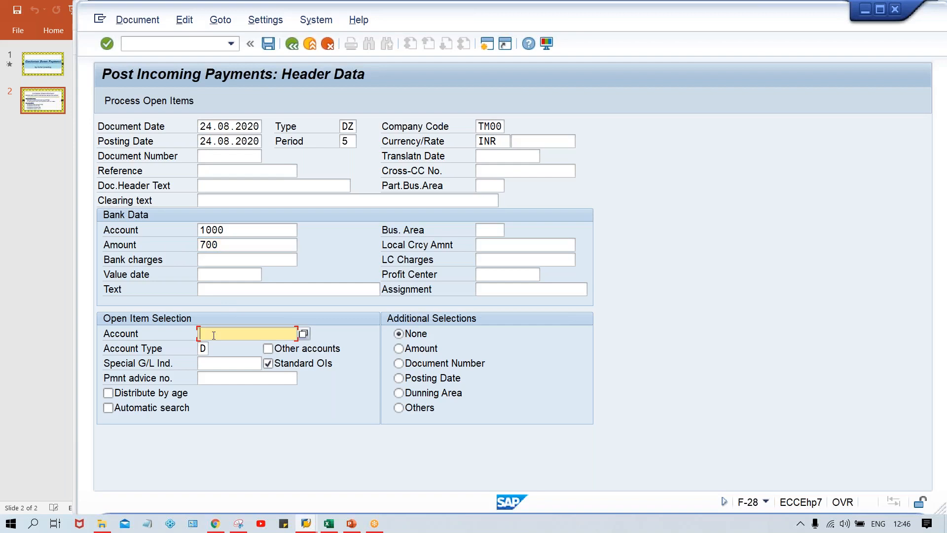
{"action": "left_click", "coordinate": [213, 335]}
{"action": "key", "text": "Down"}
{"action": "key", "text": "Return"}
{"action": "key", "text": "Return"}
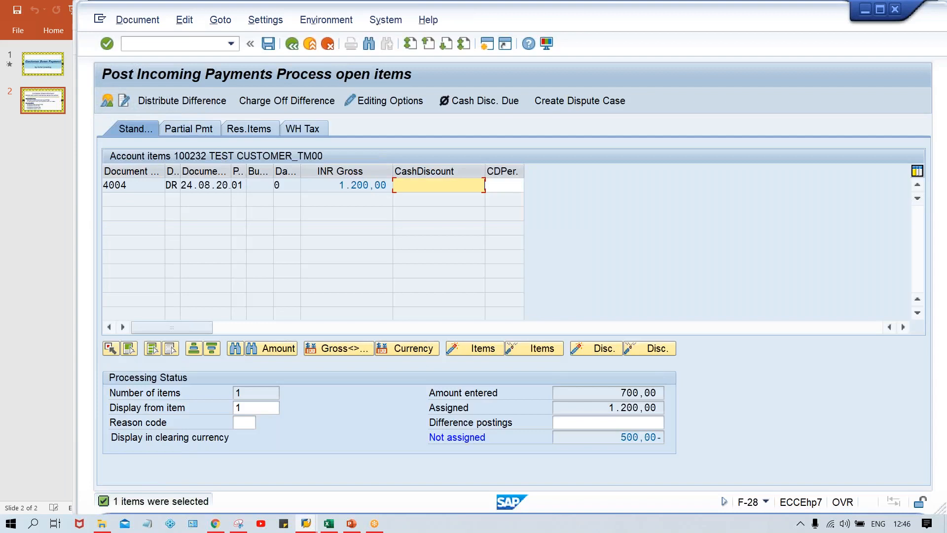
{"action": "left_click", "coordinate": [326, 188]}
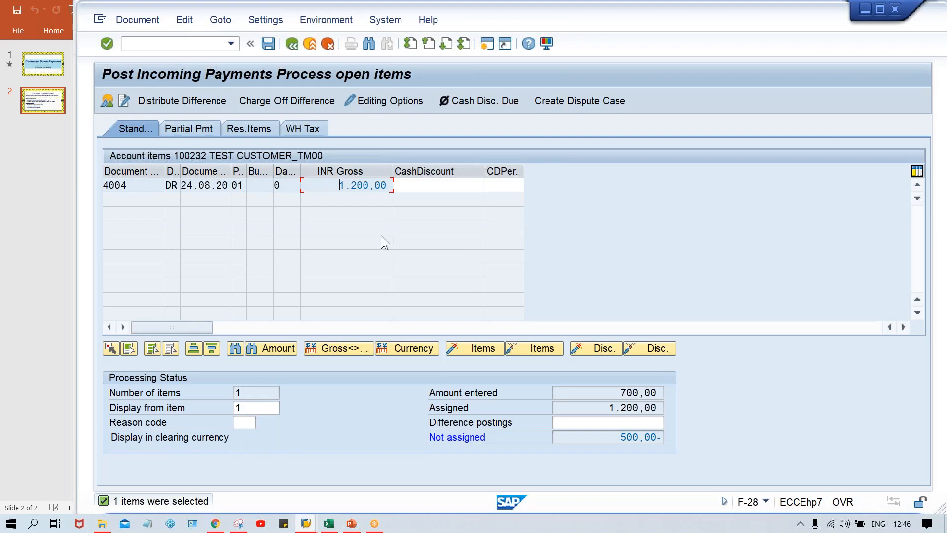
{"action": "left_click", "coordinate": [333, 50]}
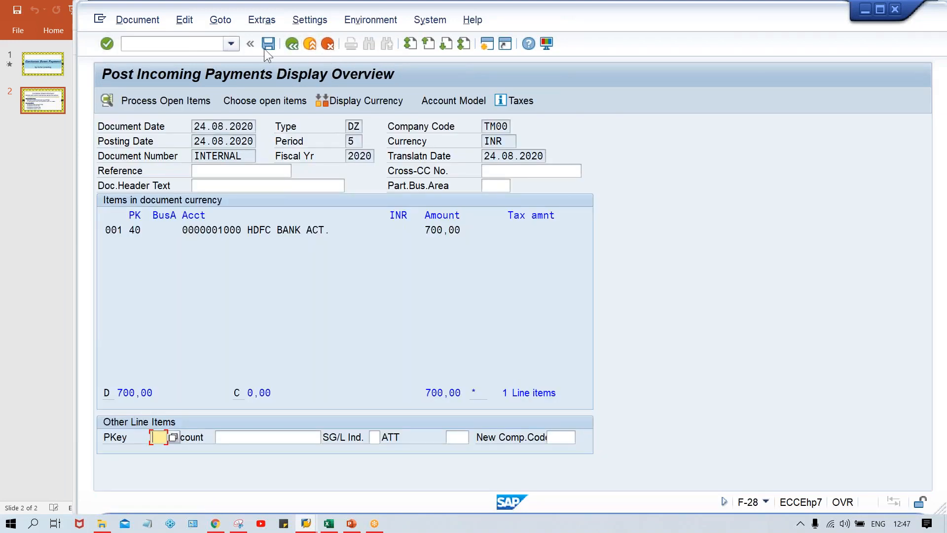
{"action": "left_click", "coordinate": [290, 47]}
{"action": "left_click", "coordinate": [327, 295]}
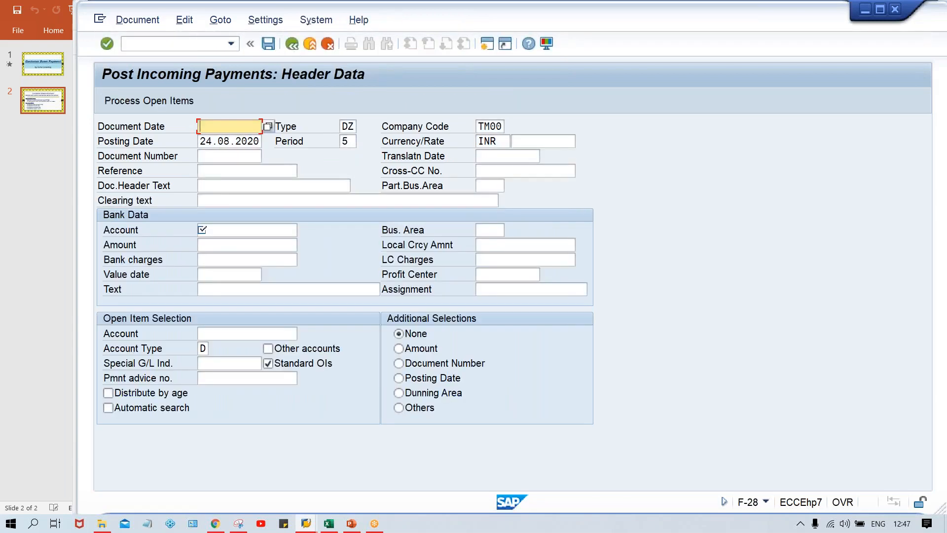
- Enter document date 24.08.2020 and the HDFC bank G/L account in the blank incoming payment header
{"action": "key", "text": "space"}
{"action": "key", "text": "Down"}
{"action": "key", "text": "Return"}
{"action": "key", "text": "Down"}
{"action": "key", "text": "Down"}
{"action": "key", "text": "Down"}
{"action": "key", "text": "Down"}
{"action": "key", "text": "Down"}
{"action": "key", "text": "Down"}
{"action": "key", "text": "space"}
{"action": "key", "text": "Down"}
{"action": "key", "text": "Return"}
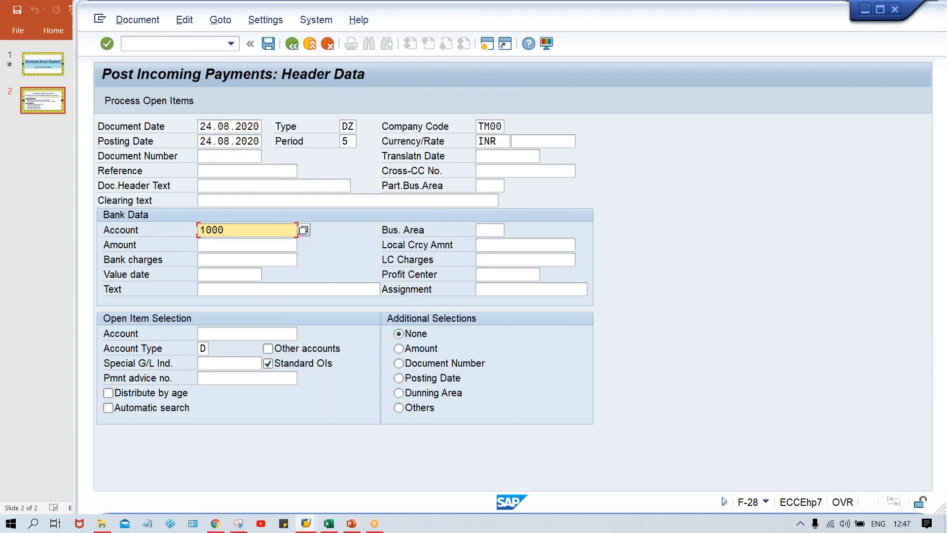
- Set the incoming payment amount to 700 INR
{"action": "key", "text": "Down"}
{"action": "key", "text": "space"}
{"action": "key", "text": "Down"}
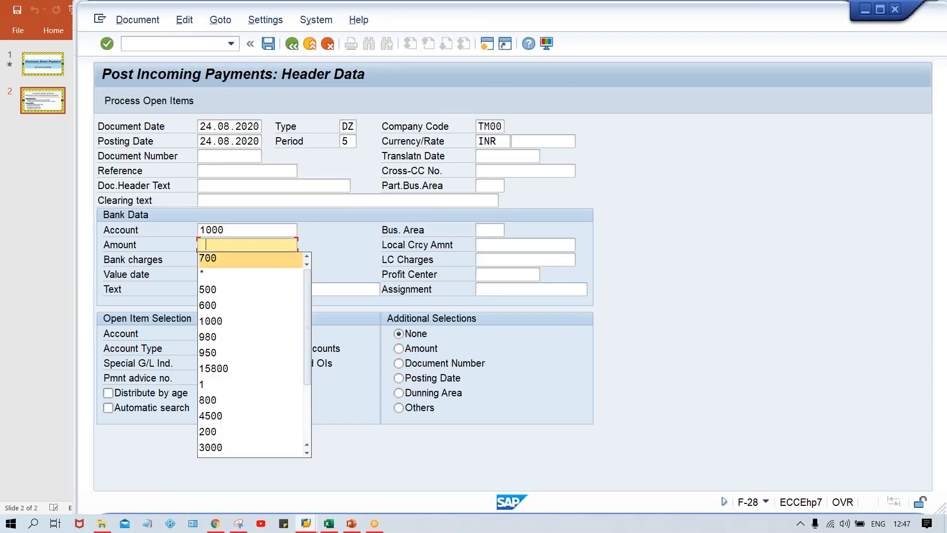
{"action": "key", "text": "Return"}
- Select the test customer's account with special G/L indicator A and process its open items
{"action": "key", "text": "Down"}
{"action": "key", "text": "Down"}
{"action": "key", "text": "Down"}
{"action": "key", "text": "Down"}
{"action": "key", "text": "Down"}
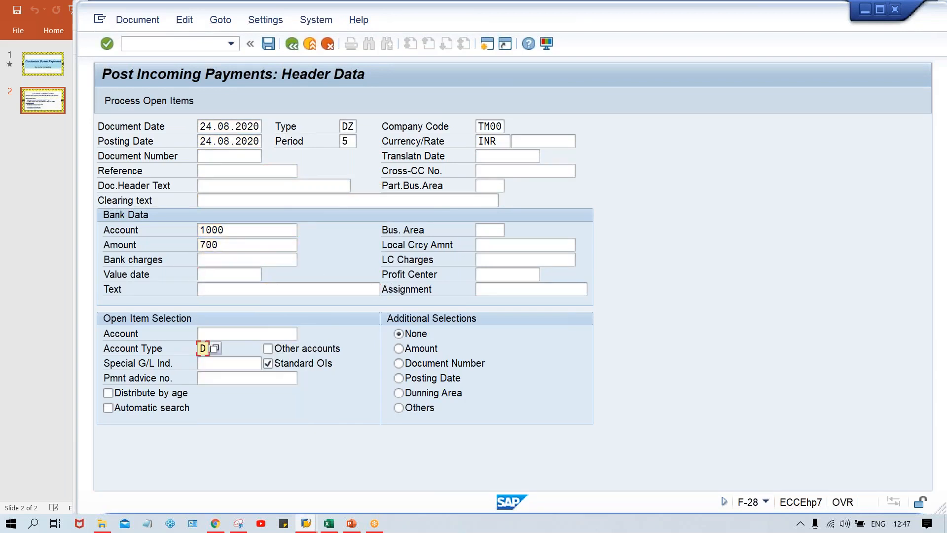
{"action": "key", "text": "Up"}
{"action": "key", "text": "space"}
{"action": "key", "text": "Down"}
{"action": "key", "text": "Return"}
{"action": "key", "text": "Down"}
{"action": "key", "text": "Down"}
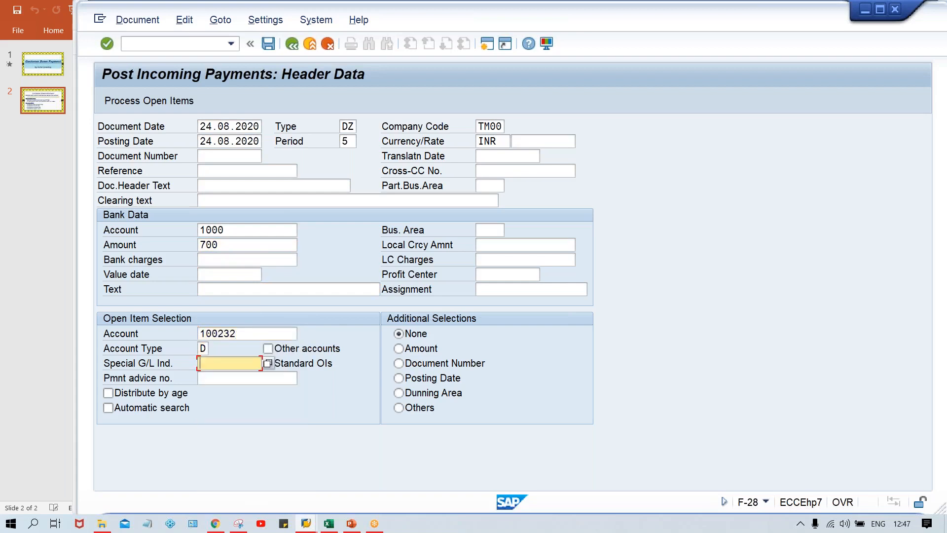
{"action": "type", "text": "A"}
{"action": "key", "text": "Return"}
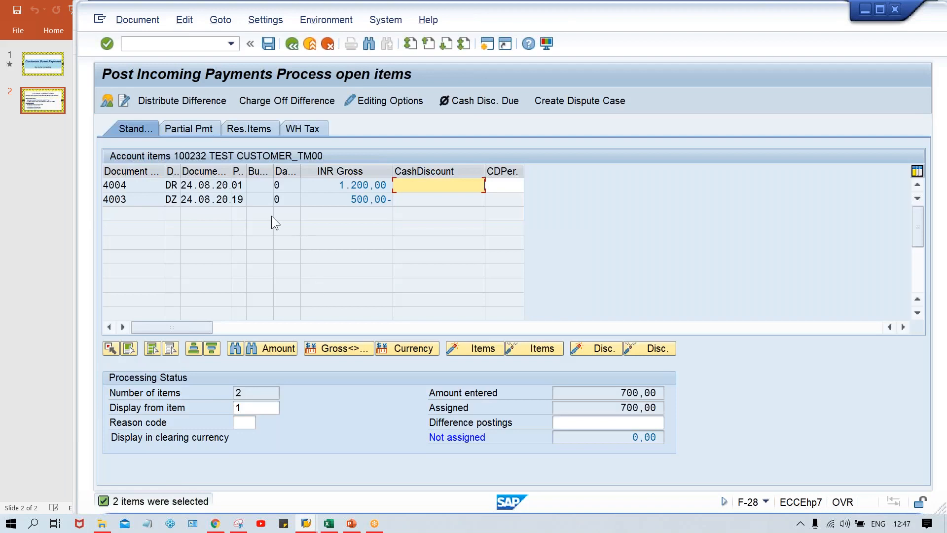
- Simulate the incoming payment and check the amounts of the customer's invoice and down payment lines
{"action": "left_click", "coordinate": [149, 27]}
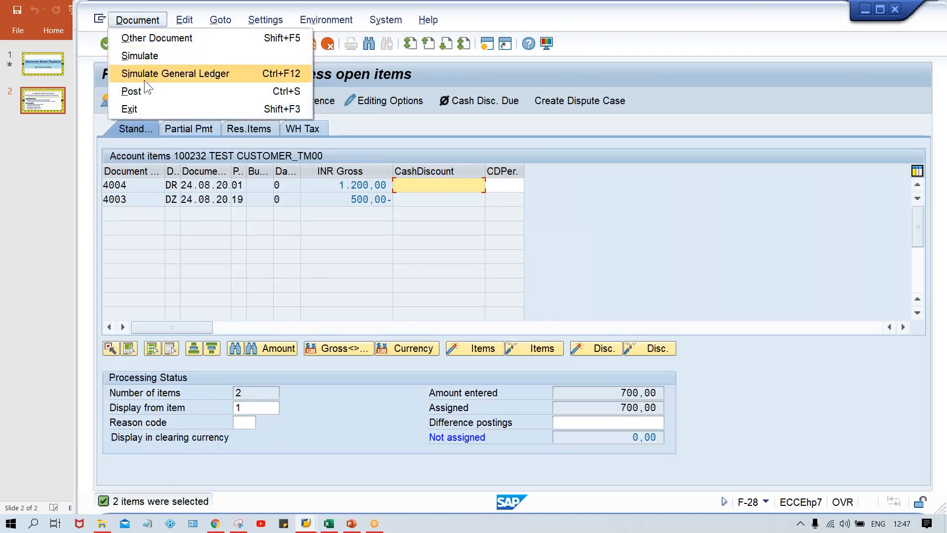
{"action": "left_click", "coordinate": [141, 56]}
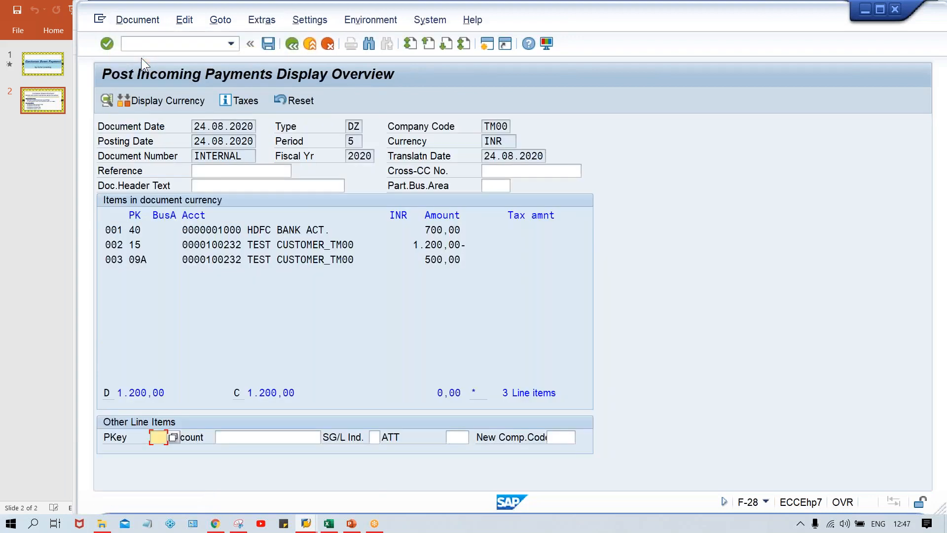
{"action": "left_click", "coordinate": [332, 309]}
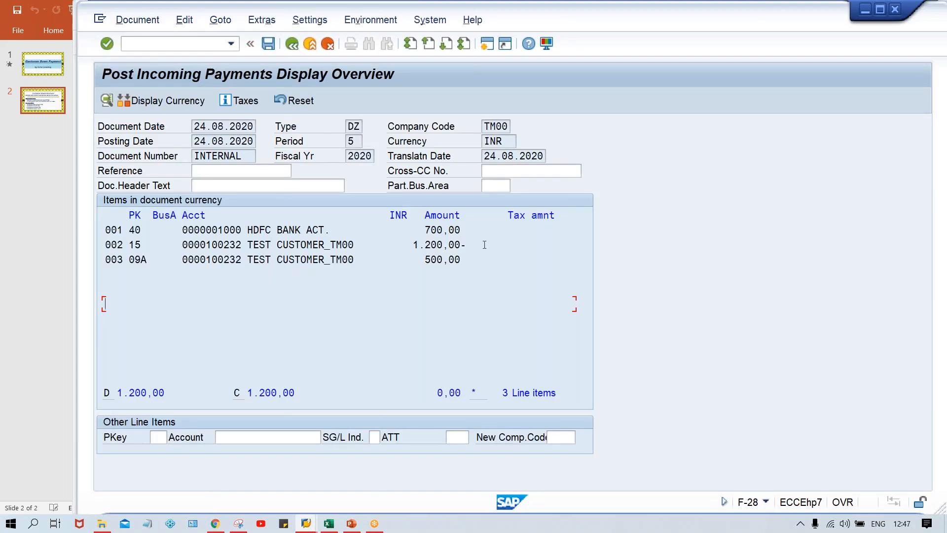
{"action": "left_click_drag", "start_coordinate": [484, 245], "coordinate": [412, 244]}
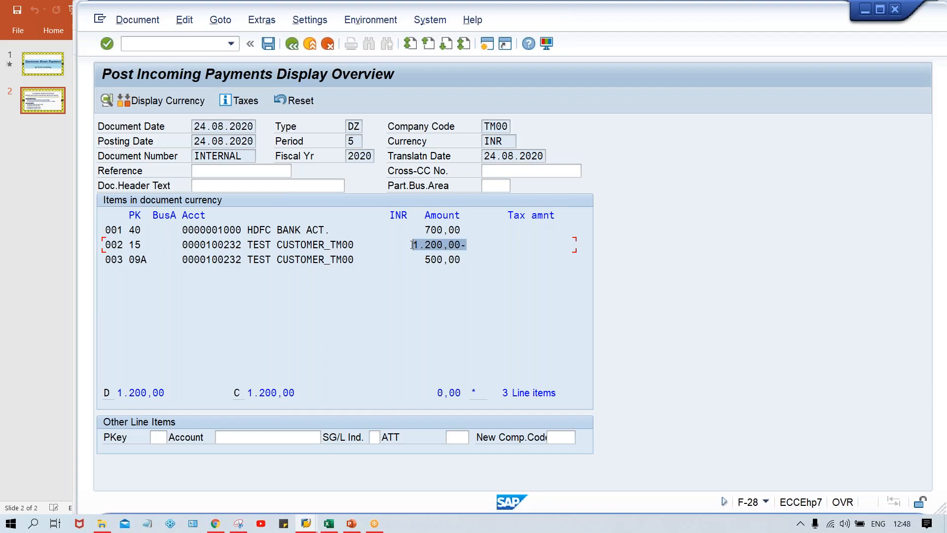
{"action": "left_click", "coordinate": [461, 260]}
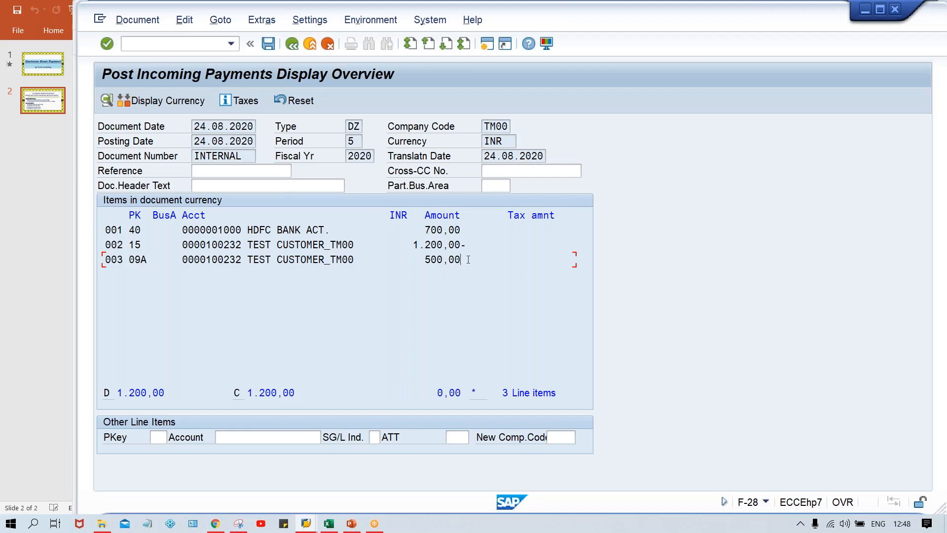
{"action": "left_click_drag", "start_coordinate": [468, 260], "coordinate": [365, 265]}
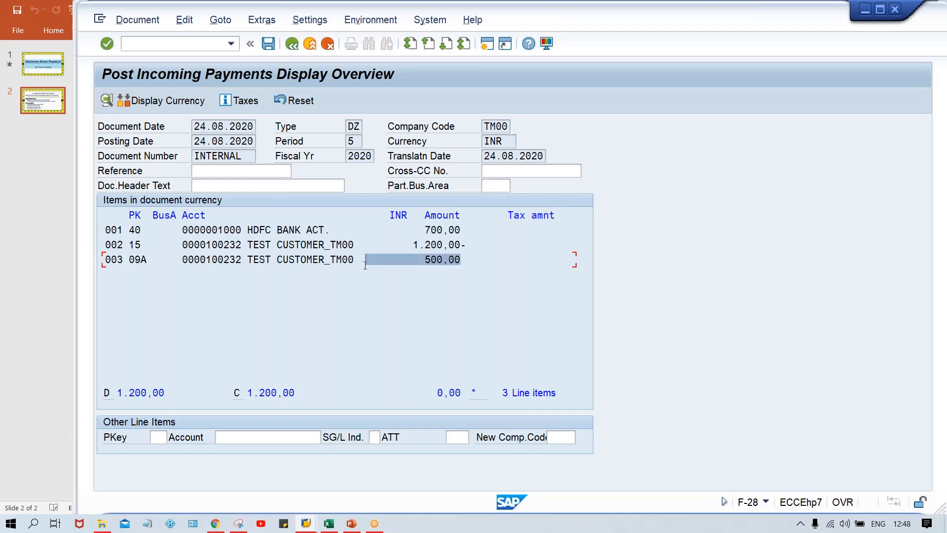
- Switch to the customer invoice session and open transaction FBL5N there
{"action": "key", "text": "alt+Tab"}
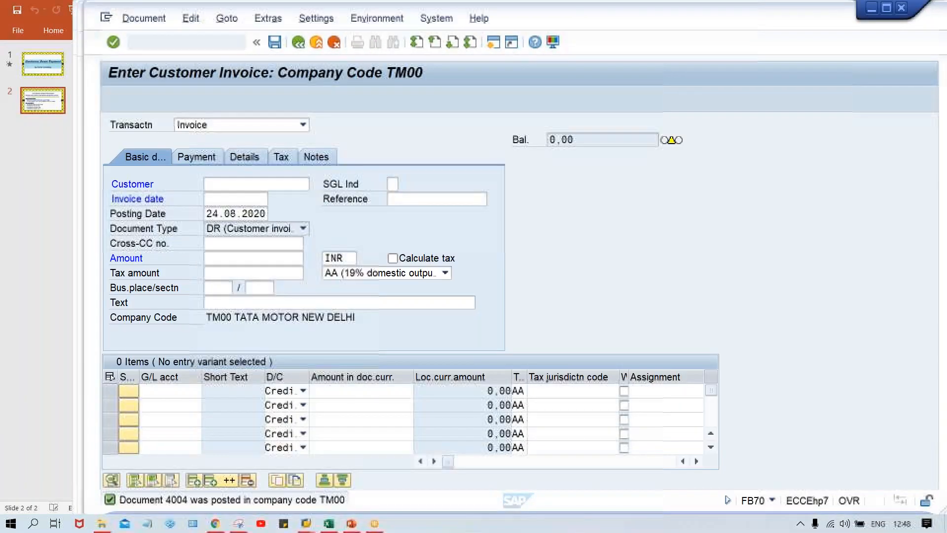
{"action": "left_click", "coordinate": [206, 43]}
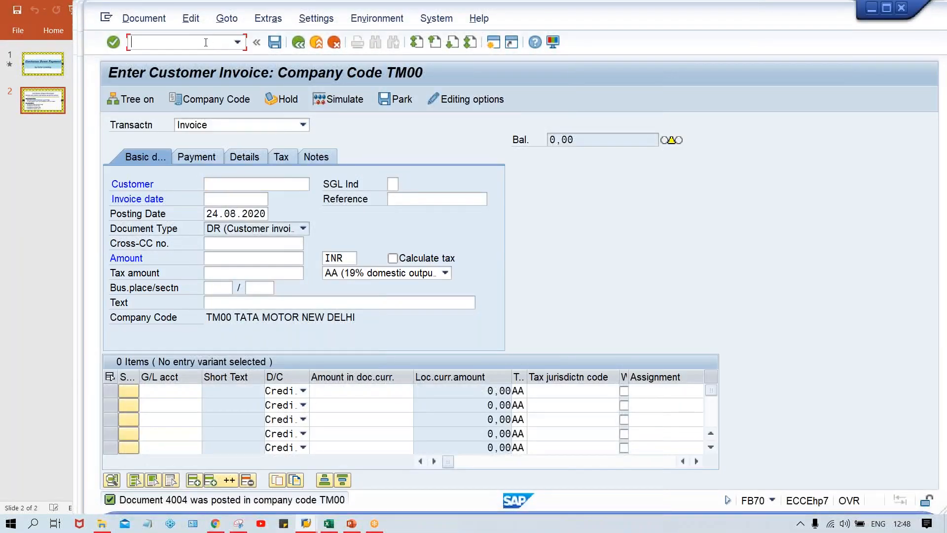
{"action": "type", "text": "/NFBL5N"}
{"action": "key", "text": "Return"}
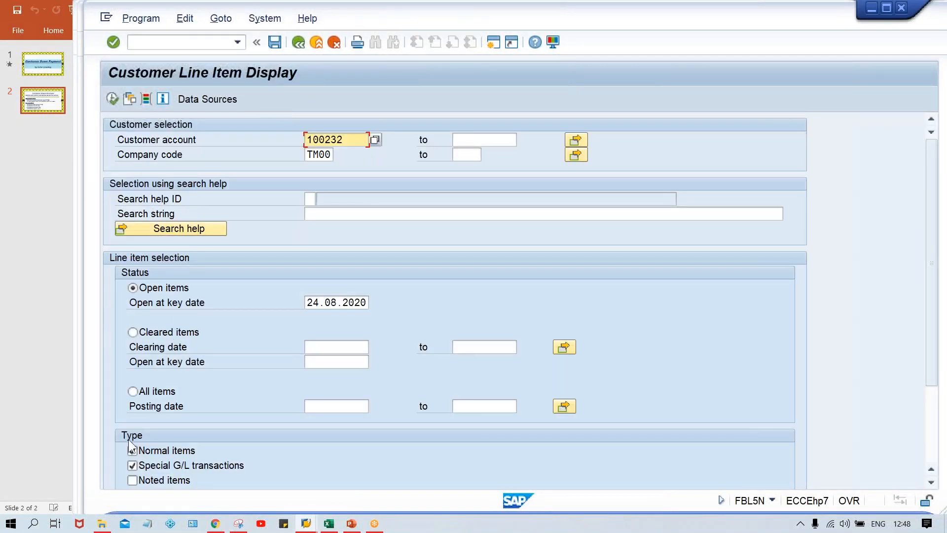
- List the test customer's open items in company code TM00 and check the invoice line's amount
{"action": "left_click", "coordinate": [108, 101]}
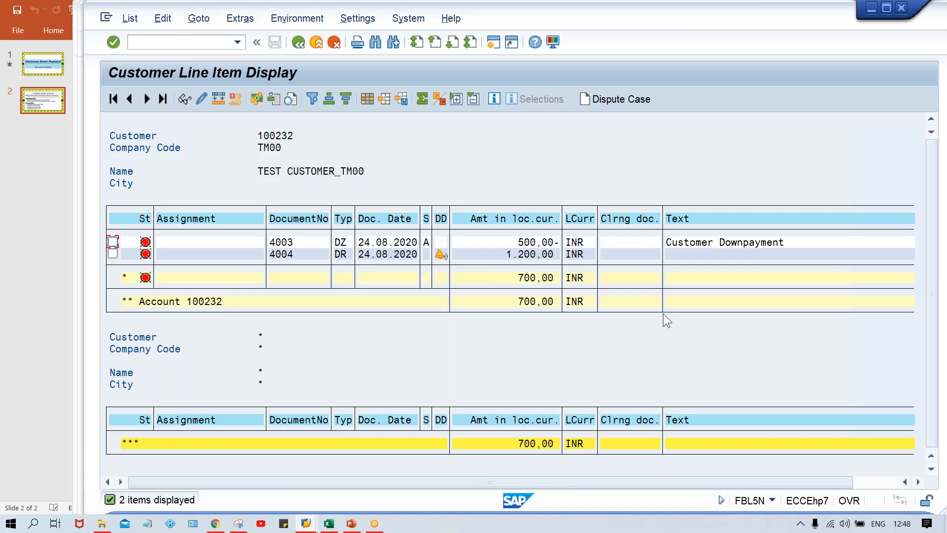
{"action": "left_click", "coordinate": [525, 256]}
- Return to the simulated incoming payment, check the HDFC bank and customer line amounts, and post the document
{"action": "key", "text": "alt+Tab"}
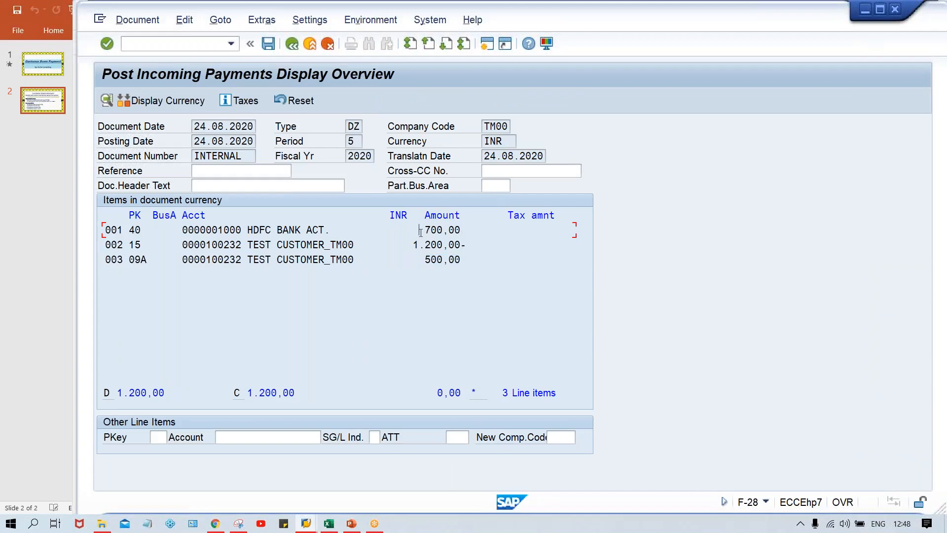
{"action": "left_click_drag", "start_coordinate": [420, 231], "coordinate": [472, 228]}
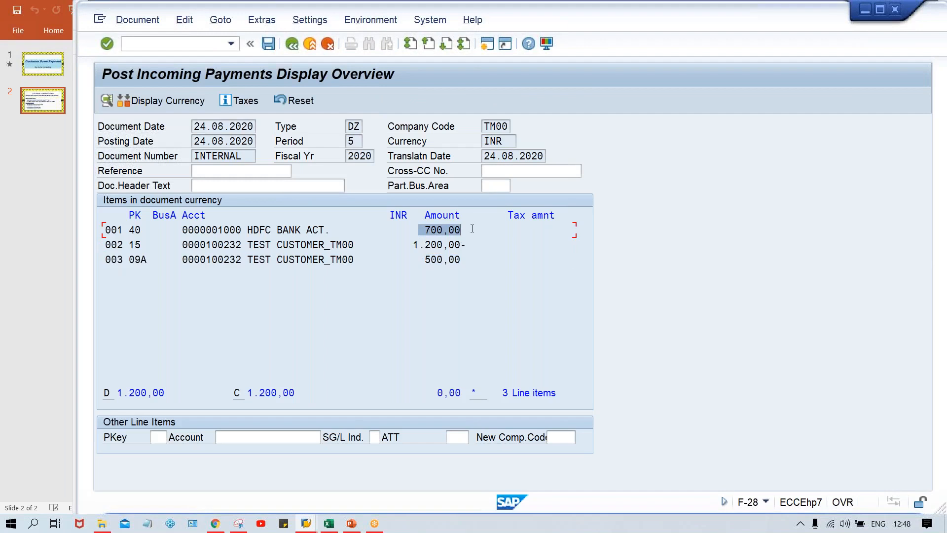
{"action": "left_click", "coordinate": [481, 228]}
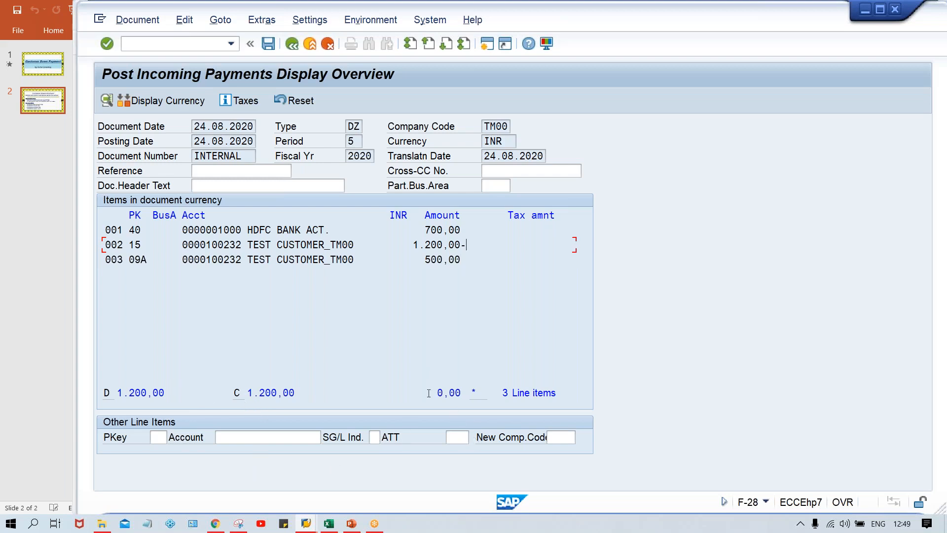
{"action": "key", "text": "ctrl+s"}
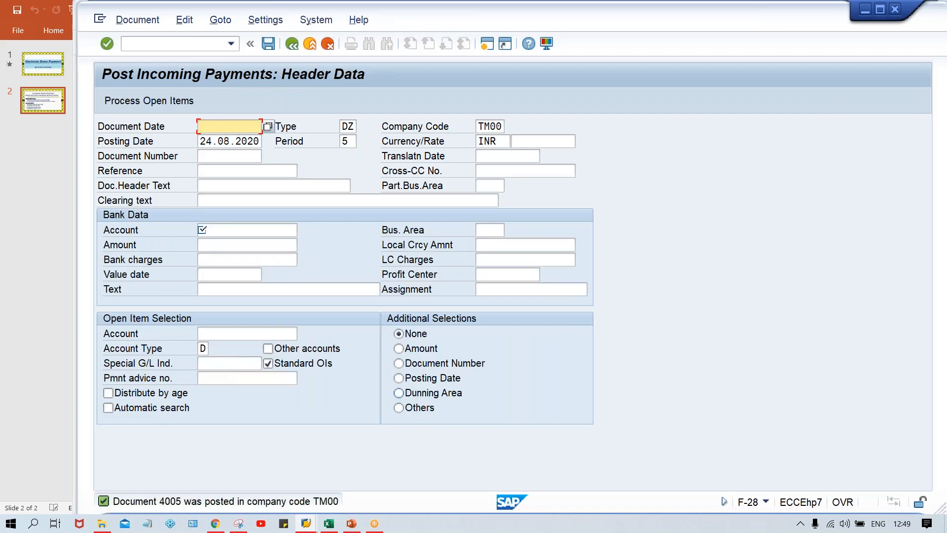
- Switch back to the customer line item list and refresh it to check the remaining open items
{"action": "key", "text": "alt+Tab"}
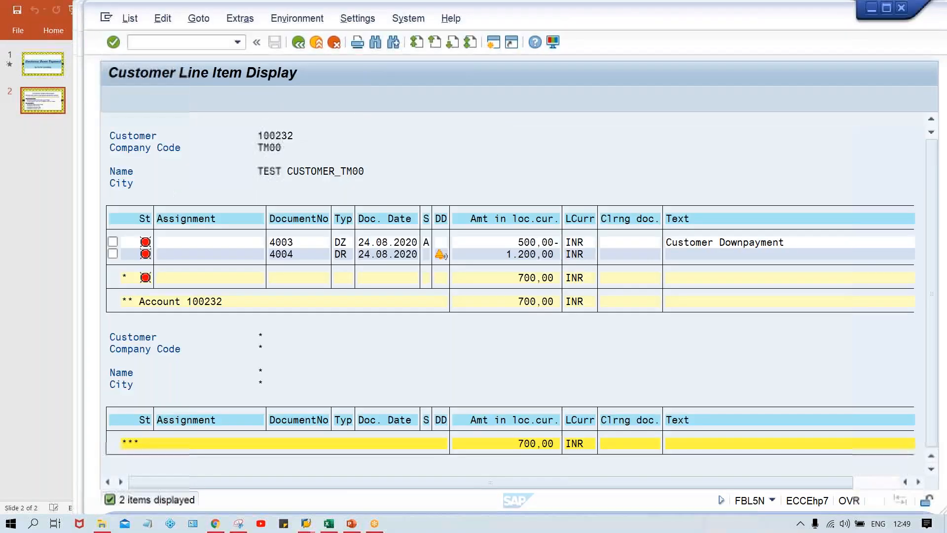
{"action": "left_click", "coordinate": [130, 19]}
{"action": "left_click", "coordinate": [142, 52]}
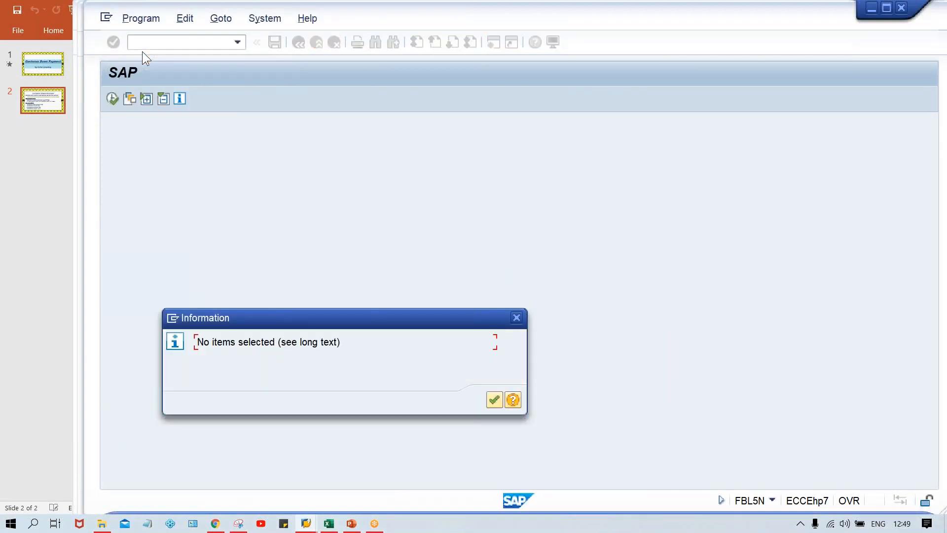
{"action": "key", "text": "Return"}
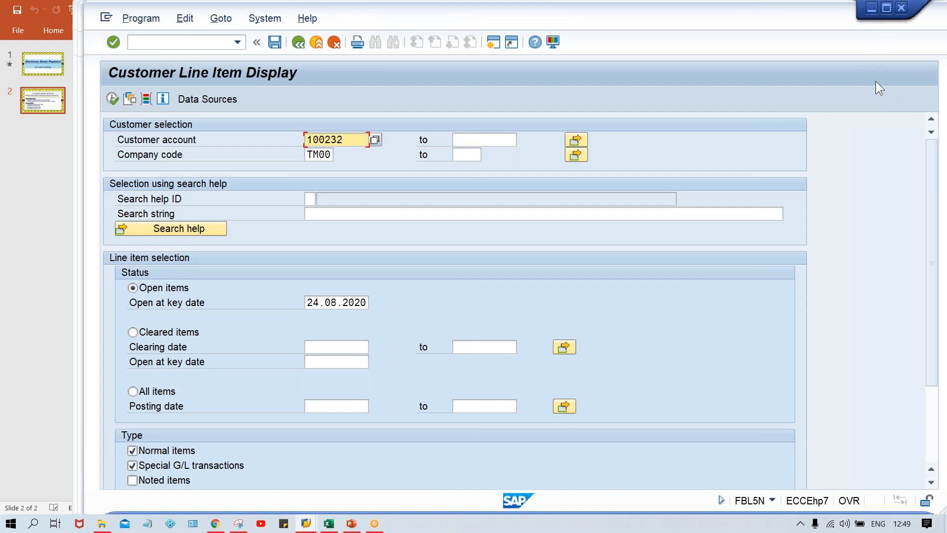
{"action": "key", "text": "alt+Tab"}
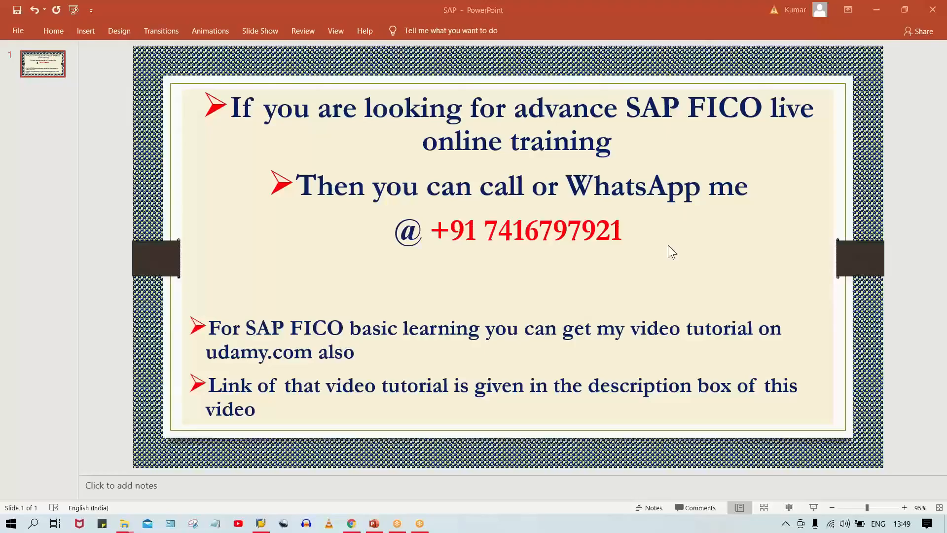